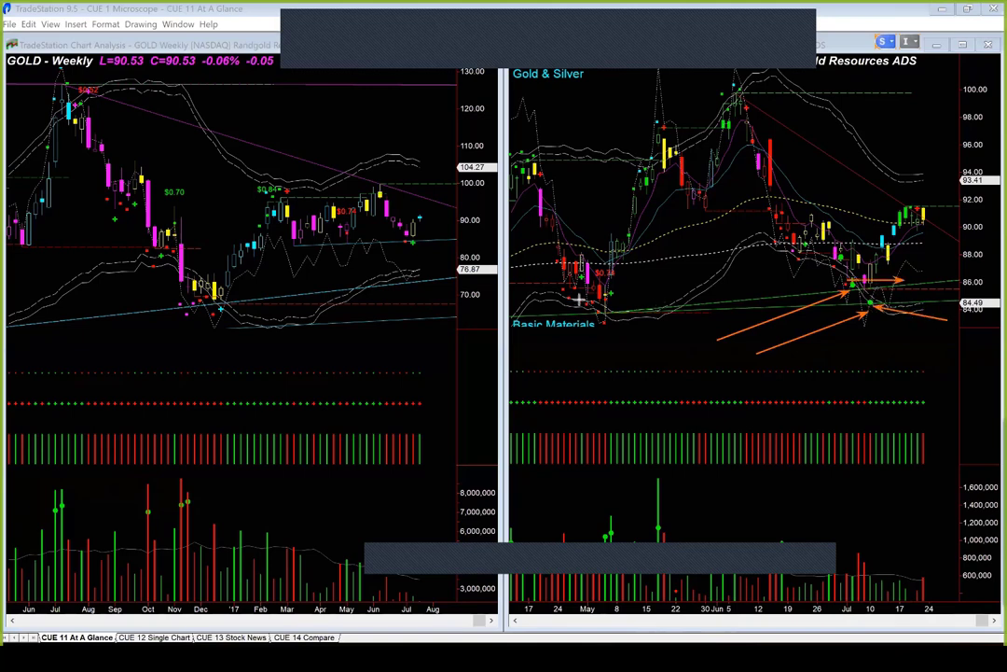
- Draw arrows on the GOLD daily chart extending the early-May support level to July and pointing out the early-July reversal low
drag(566, 290, 903, 288)
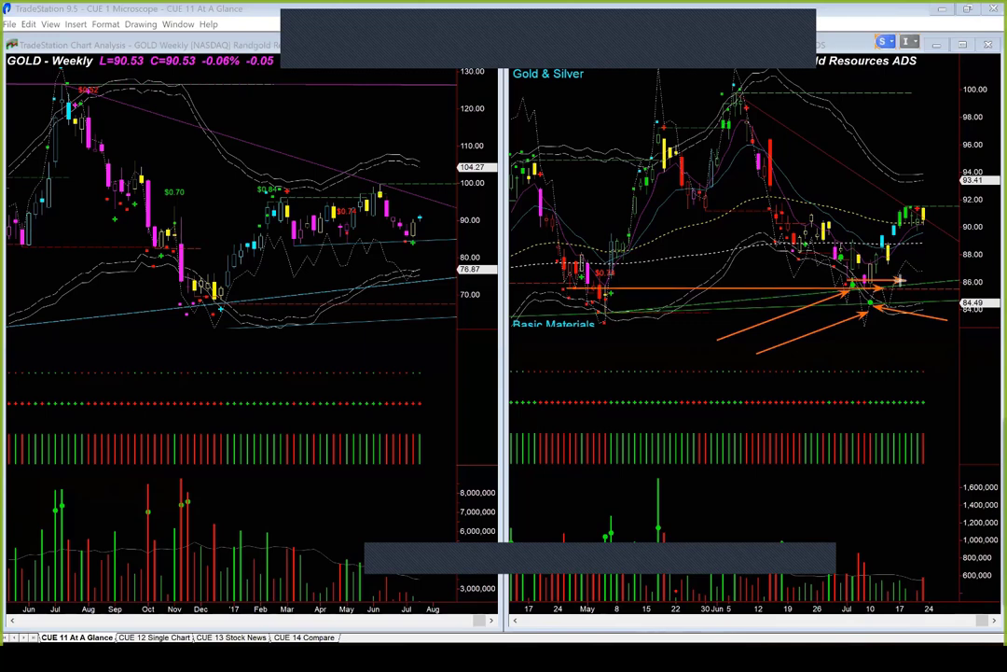
drag(817, 273, 914, 264)
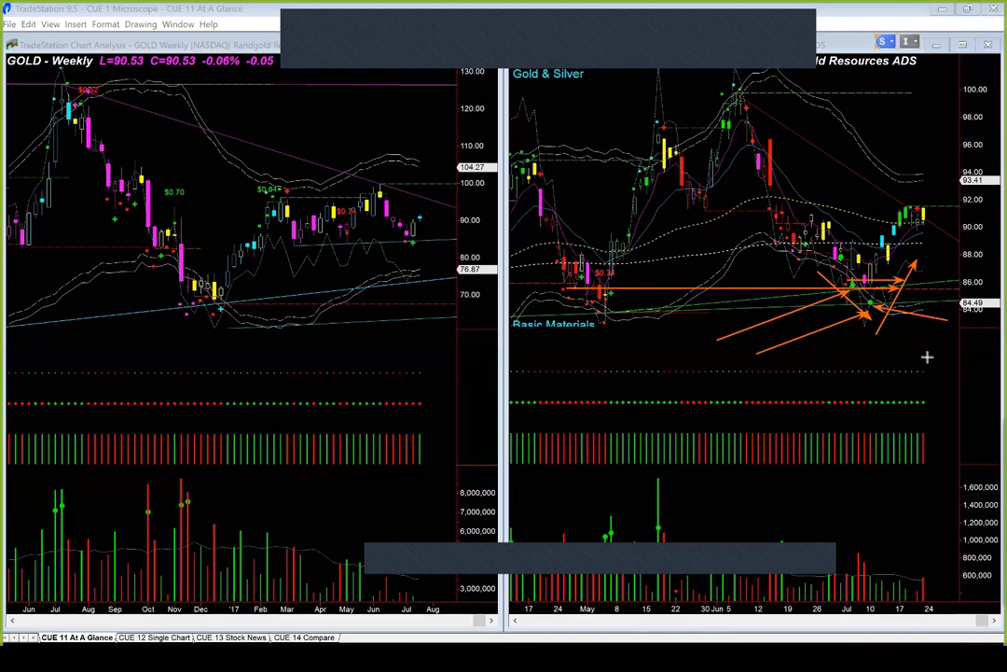
drag(926, 355, 871, 310)
drag(851, 194, 863, 245)
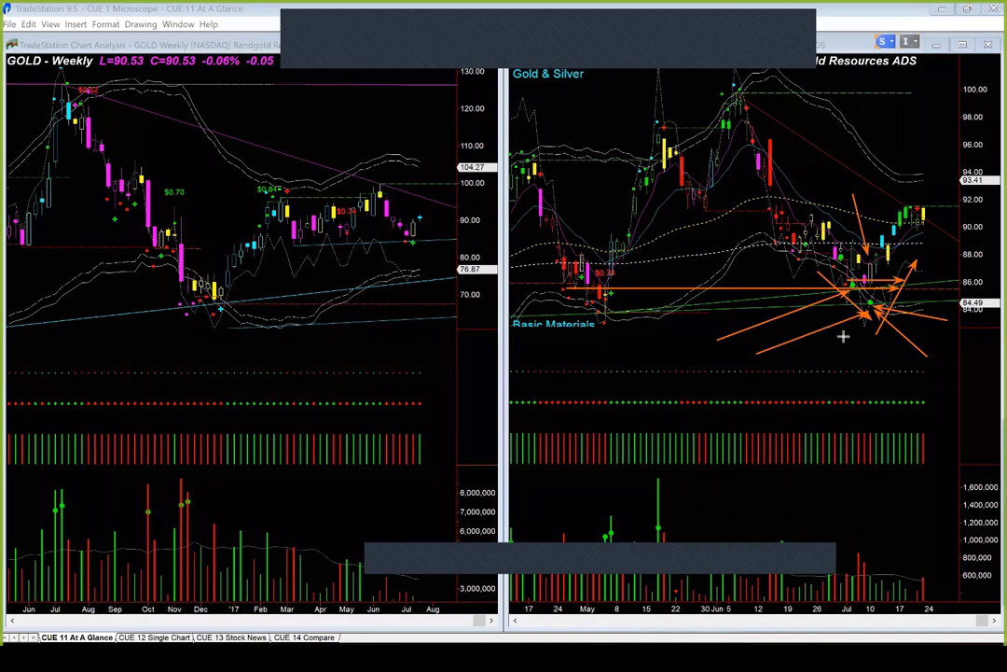
- Draw arrows on the GOLD daily chart marking the early-May volume spike, the July low and the July advance
mouse_move(590, 341)
mouse_down()
mouse_move(616, 416)
mouse_move(609, 505)
mouse_up()
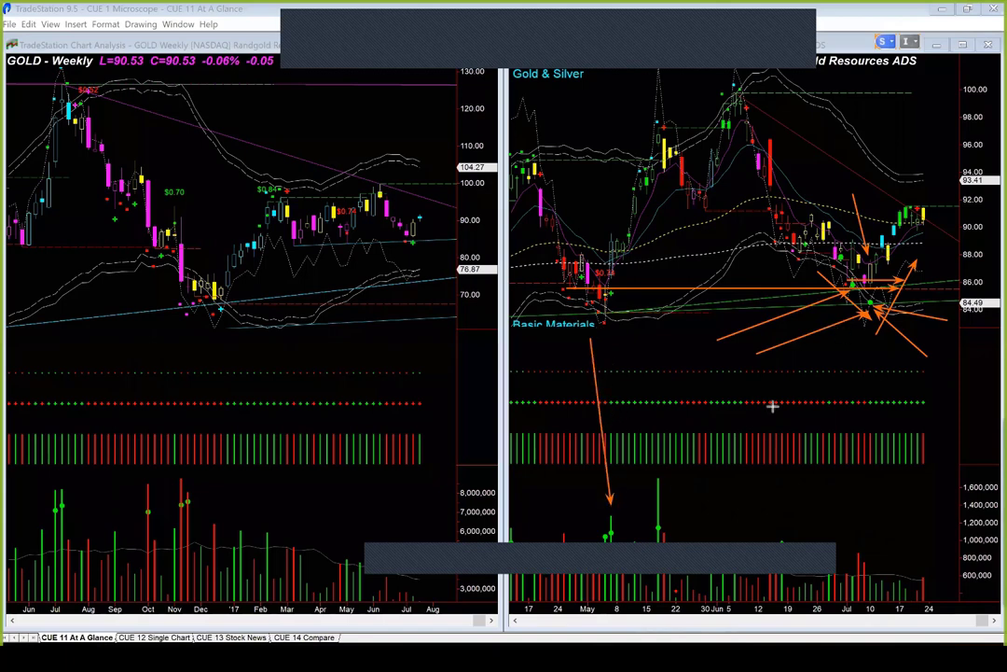
drag(882, 273, 895, 220)
drag(924, 233, 949, 213)
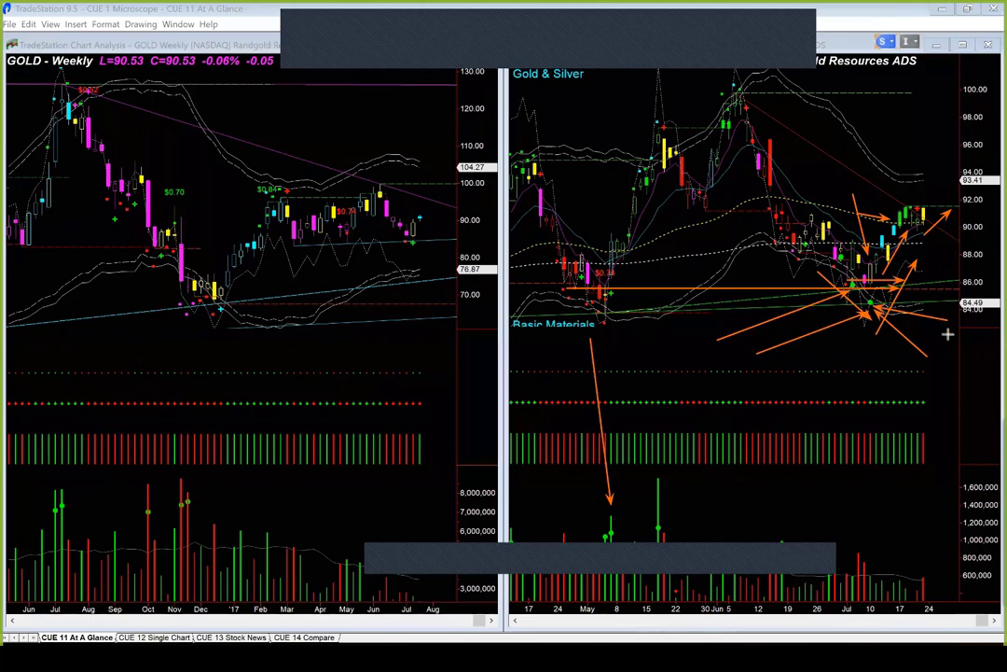
drag(866, 356, 868, 328)
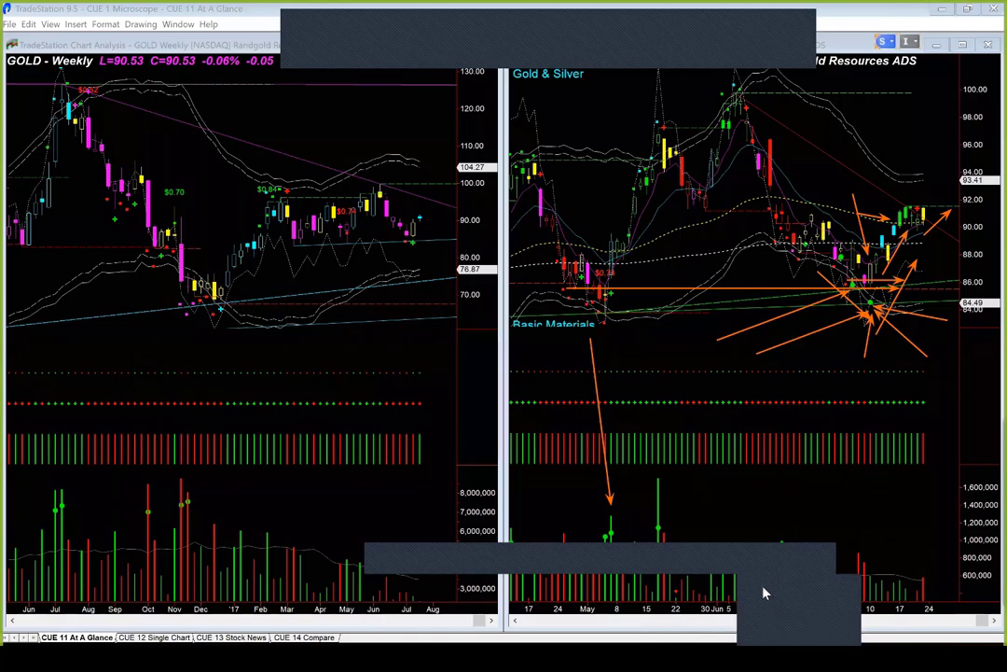
- Load NEM in the charts and point arrows at its early-July low and the matching volume spike on the daily chart
click(762, 588)
drag(853, 296, 851, 299)
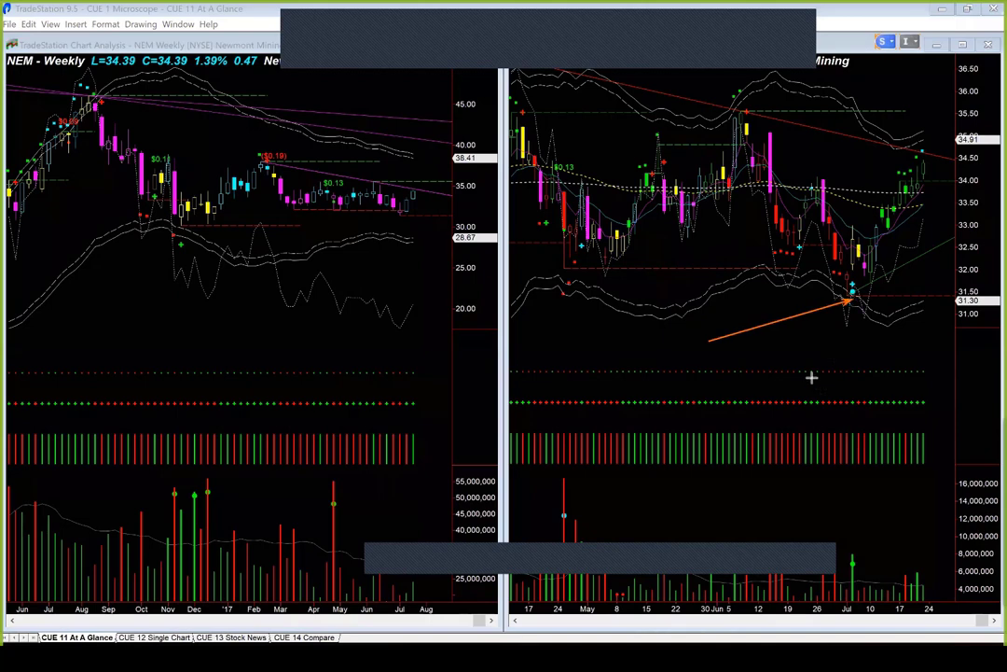
drag(819, 482, 826, 509)
drag(852, 550, 851, 548)
drag(920, 339, 865, 296)
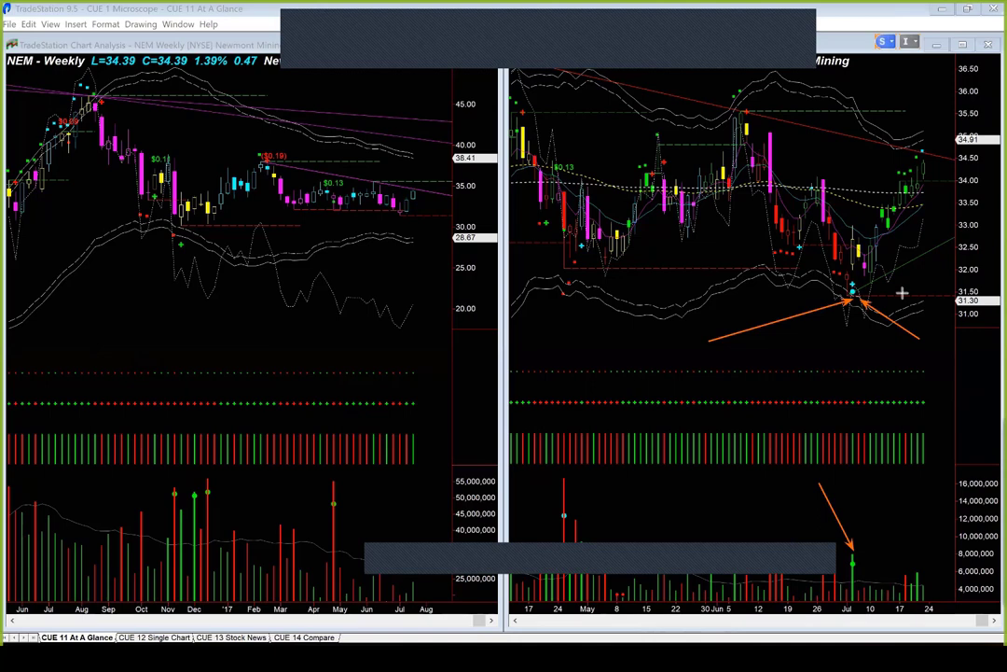
- Add arrows to the NEM daily chart marking support near 32.00, the early-July reversal candle and the level just below its low
mouse_move(727, 269)
mouse_down()
mouse_move(838, 273)
mouse_move(839, 300)
mouse_move(854, 269)
mouse_up()
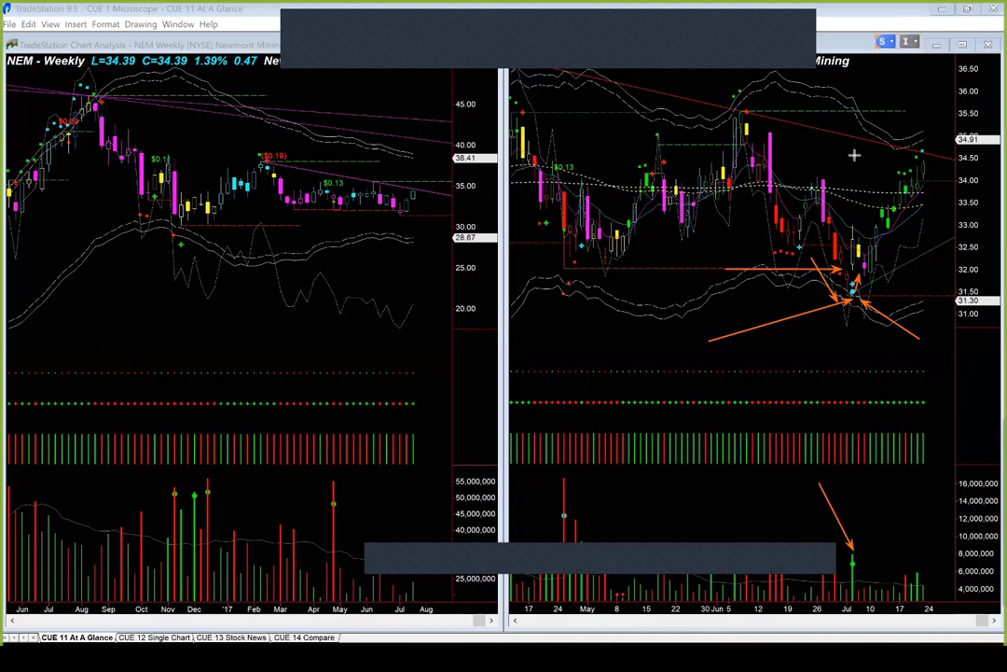
drag(853, 156, 853, 224)
drag(860, 304, 951, 304)
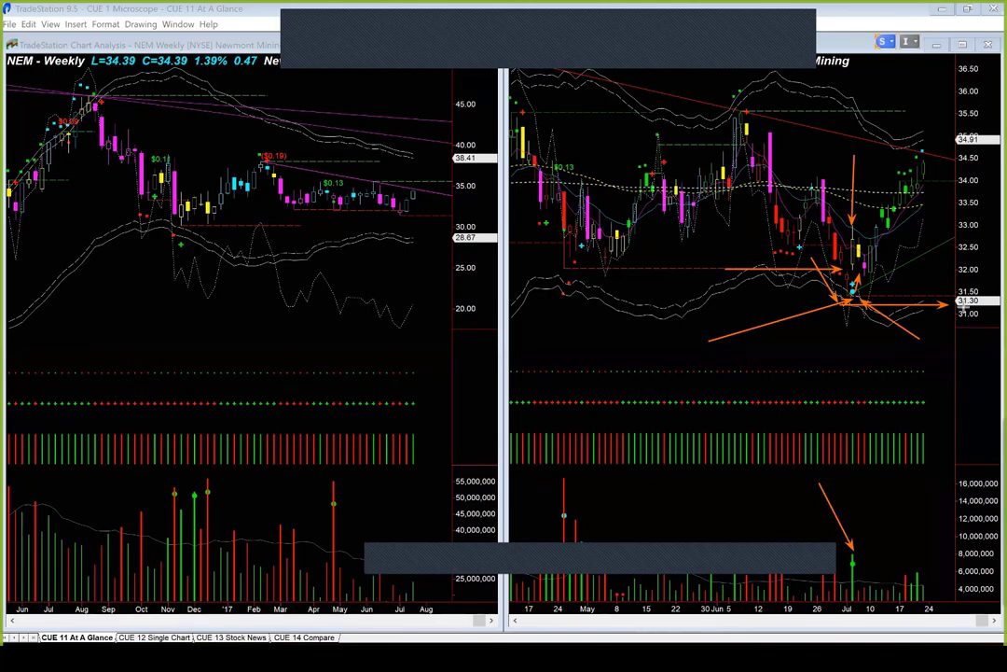
- Mark NEM's July rise, moving averages, upper band and early-July low on the daily chart, and the descending trendline on the weekly chart
drag(891, 268, 923, 194)
drag(865, 199, 891, 191)
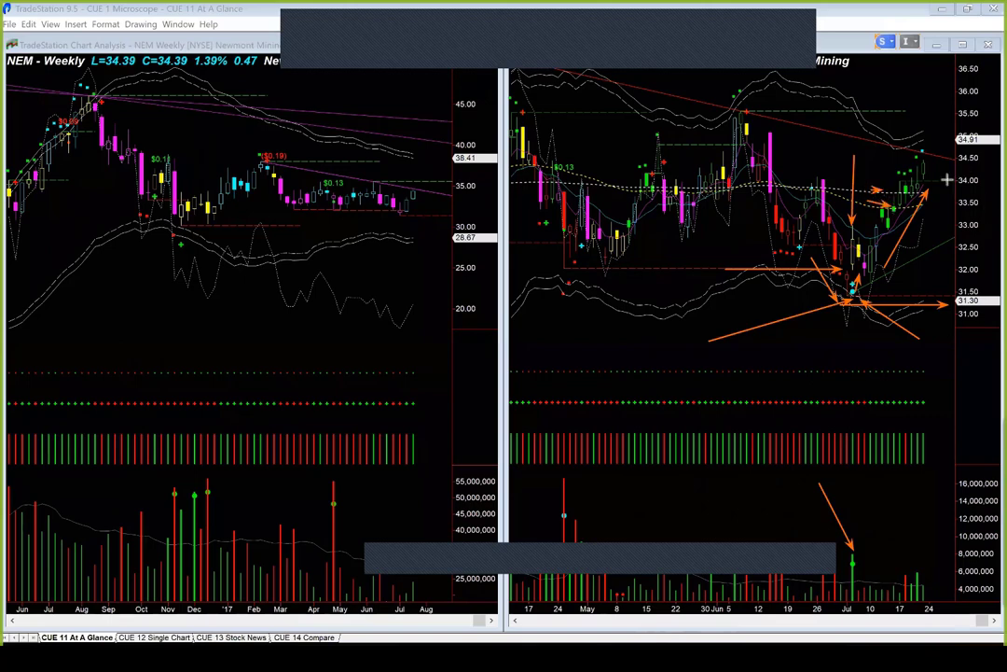
drag(934, 183, 952, 142)
drag(838, 128, 922, 147)
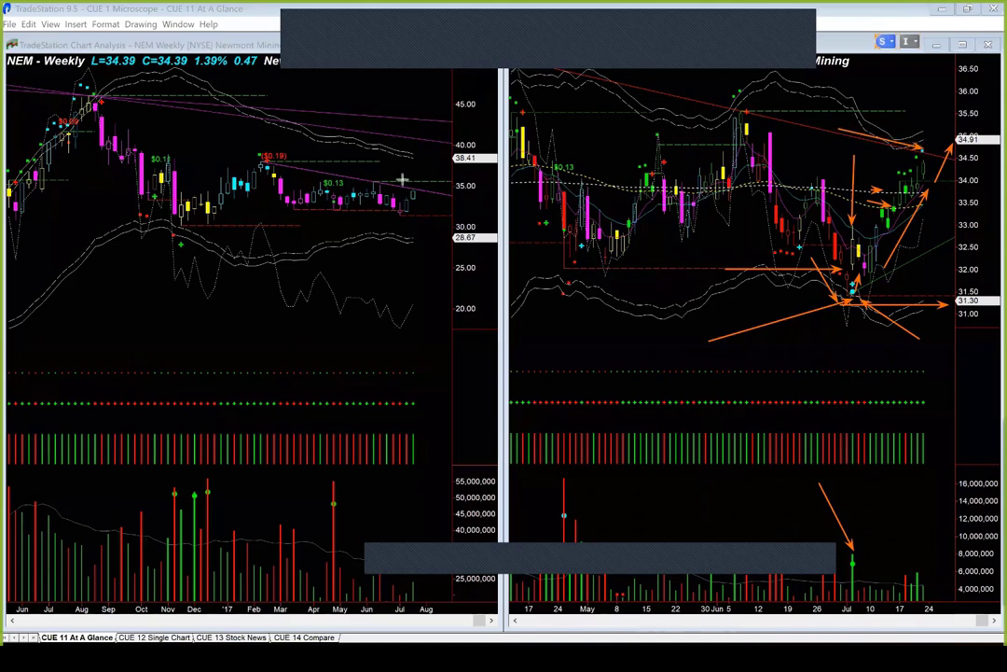
drag(396, 181, 450, 192)
drag(946, 336, 864, 294)
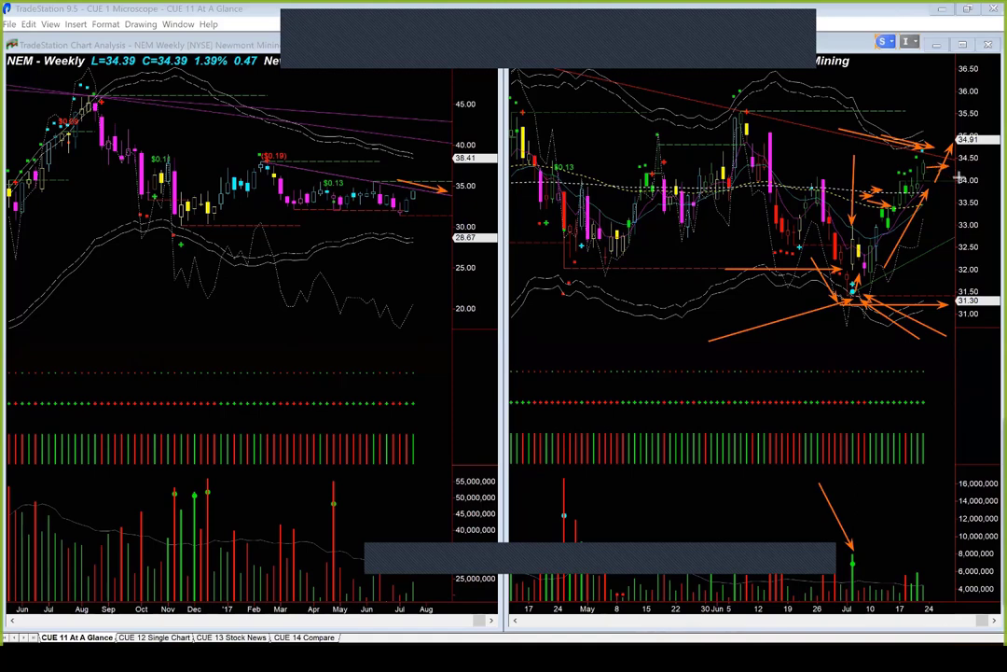
- Erase the arrows on the NEM charts and draw new ones at the daily trendline resistance, a possible pullback and the early-July low
click(975, 174)
key(e)
drag(936, 168, 963, 203)
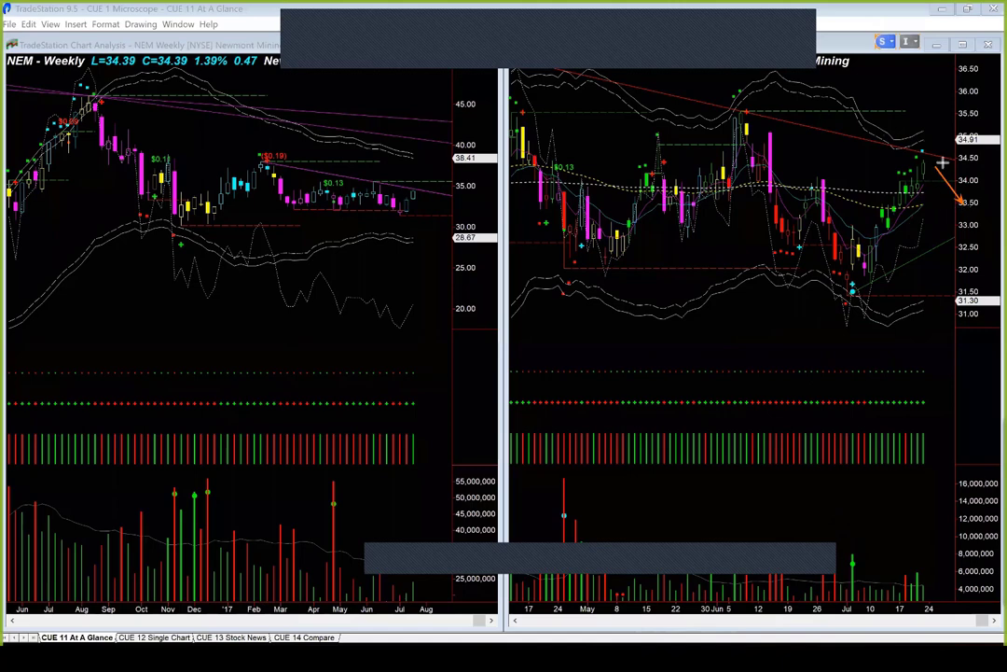
drag(953, 138, 944, 149)
drag(758, 329, 851, 292)
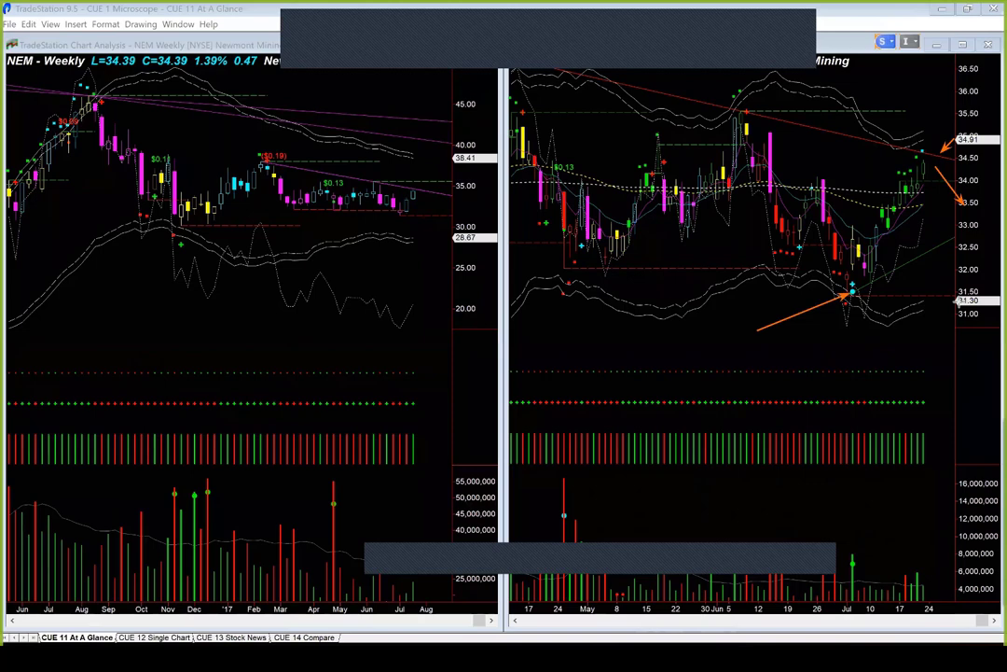
- Switch to Photos, show the "Industries Worst Performing in last 5 days" image and underline its note about four Transportation related Industries
key(alt+Tab)
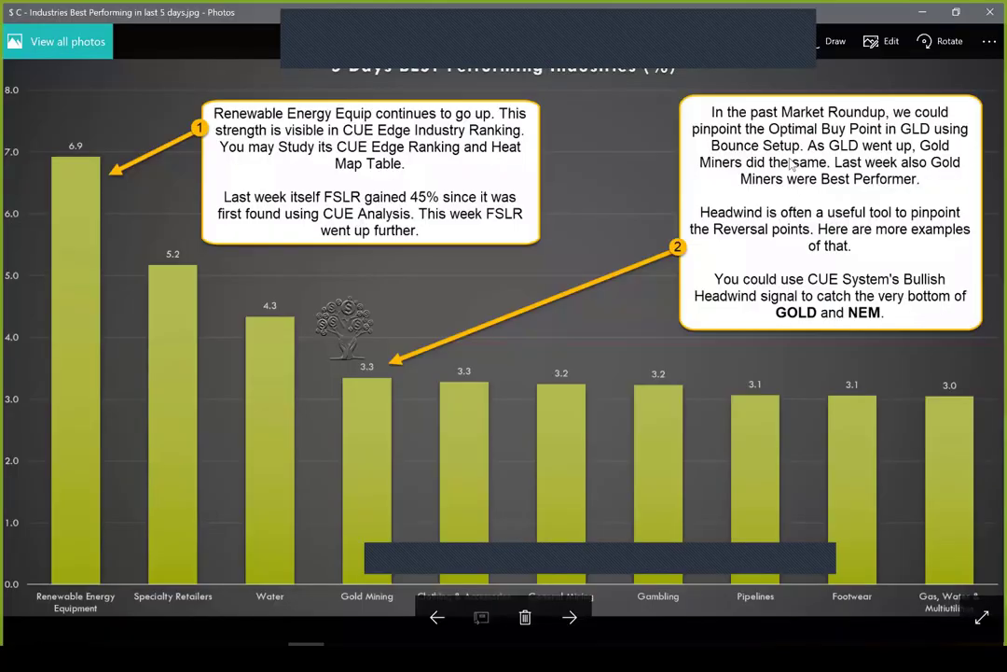
click(989, 17)
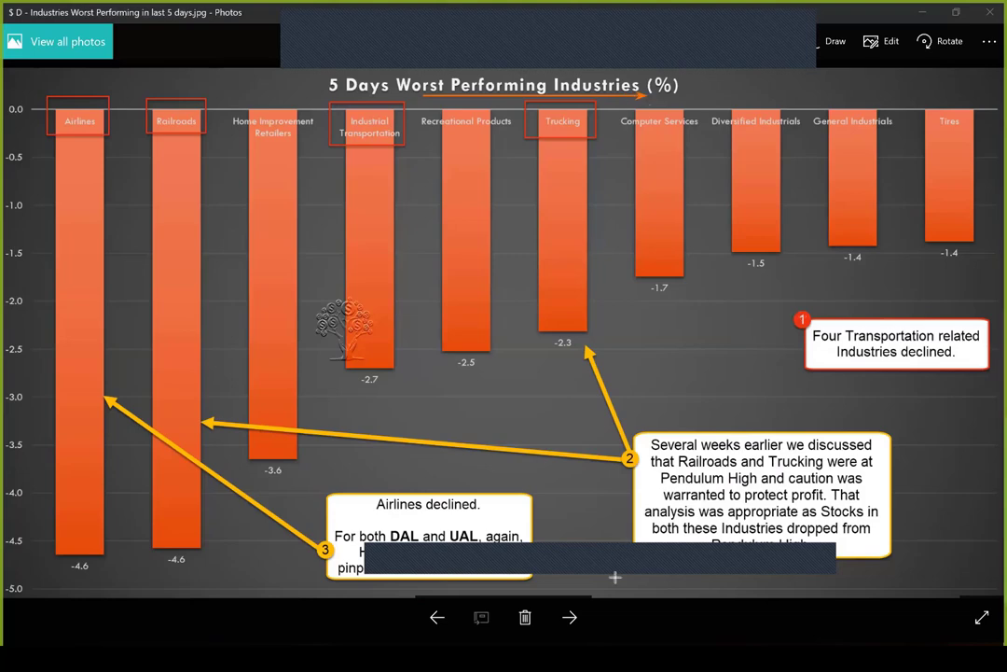
mouse_move(812, 344)
mouse_down()
mouse_move(952, 350)
mouse_move(964, 342)
mouse_up()
drag(836, 361, 923, 360)
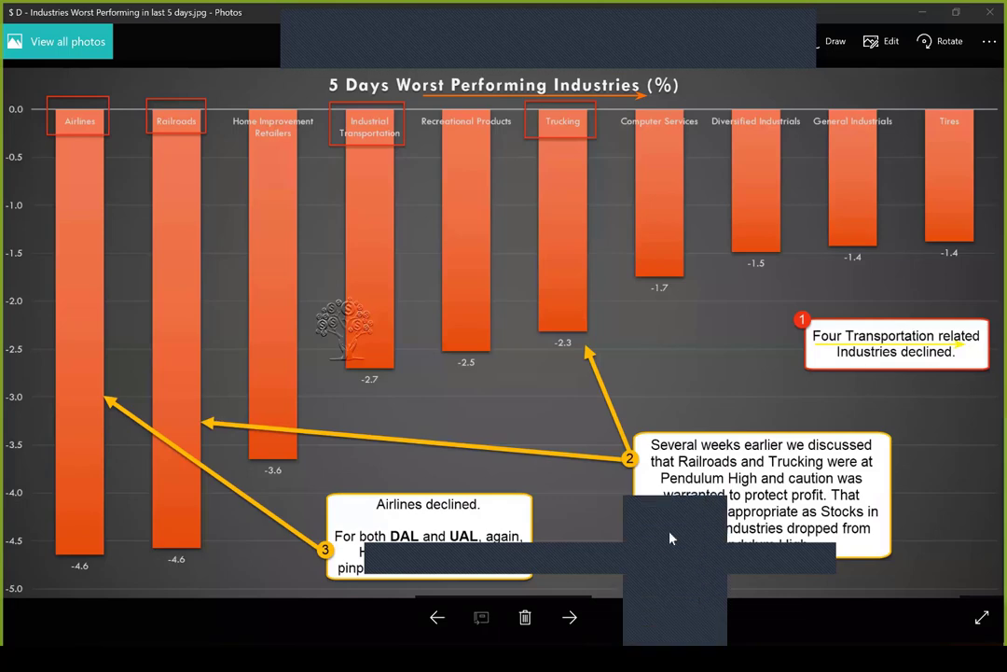
- Point arrows at the boxed Airlines, Railroads, Industrial Transportation and Trucking labels and underline the first two lines of note 2
drag(85, 97, 114, 77)
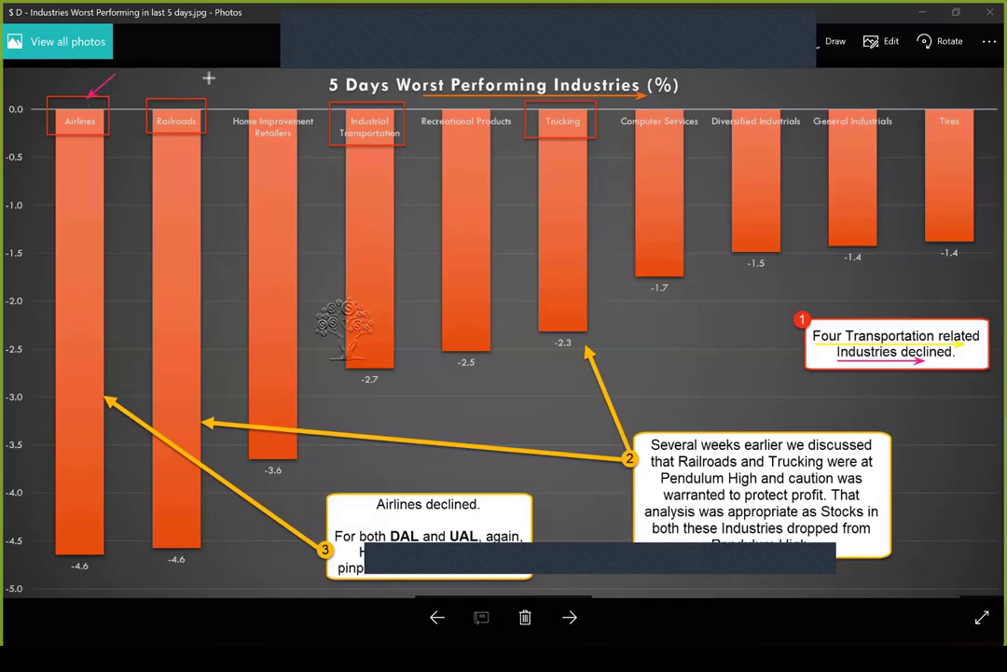
drag(207, 79, 187, 101)
drag(300, 95, 345, 114)
drag(609, 105, 595, 112)
drag(679, 452, 881, 451)
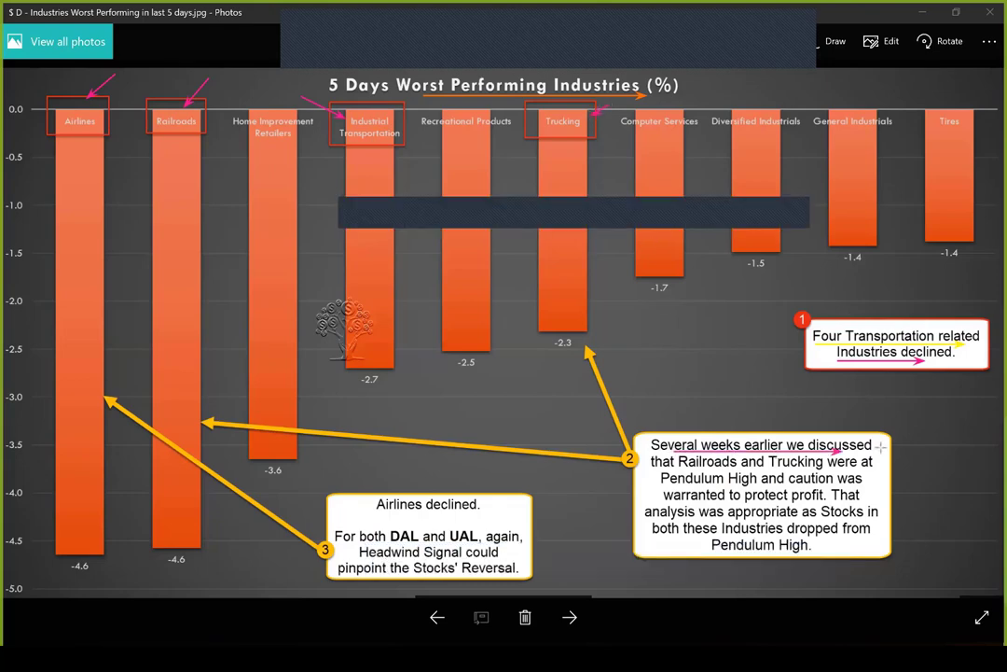
drag(689, 471, 871, 469)
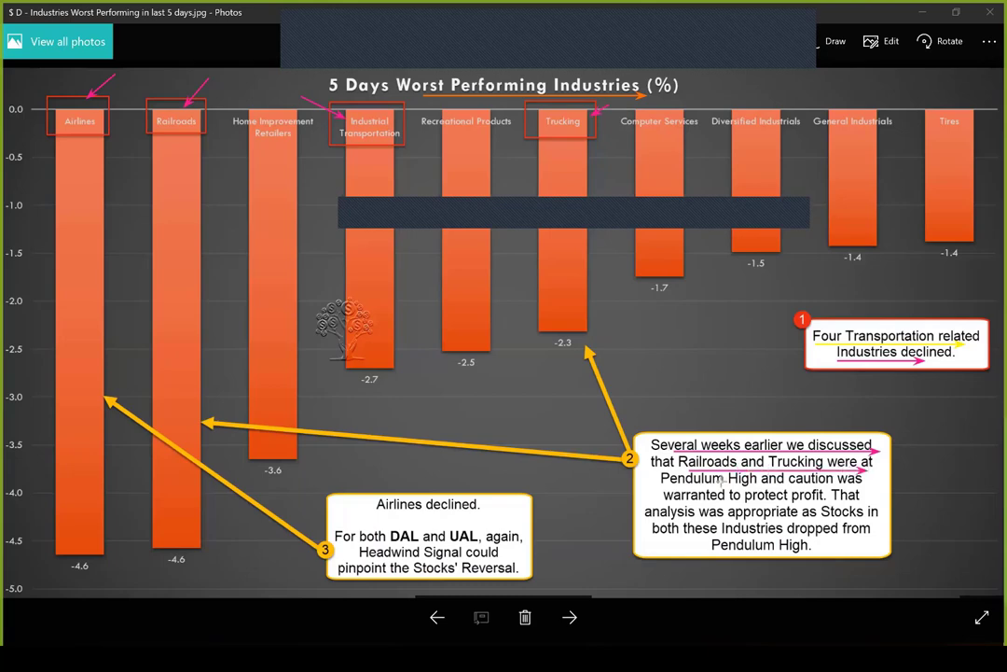
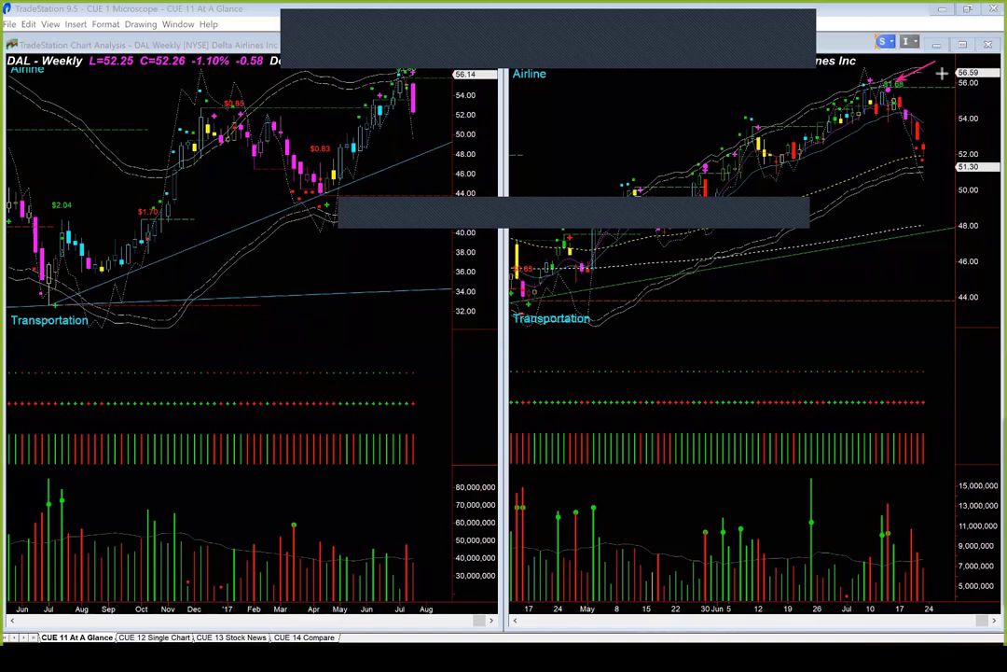
- Mark the mid-July peak and the following decline on the DAL daily chart in TradeStation with arrows, and clear the annotations
drag(940, 75, 902, 91)
drag(910, 103, 939, 156)
drag(884, 63, 884, 84)
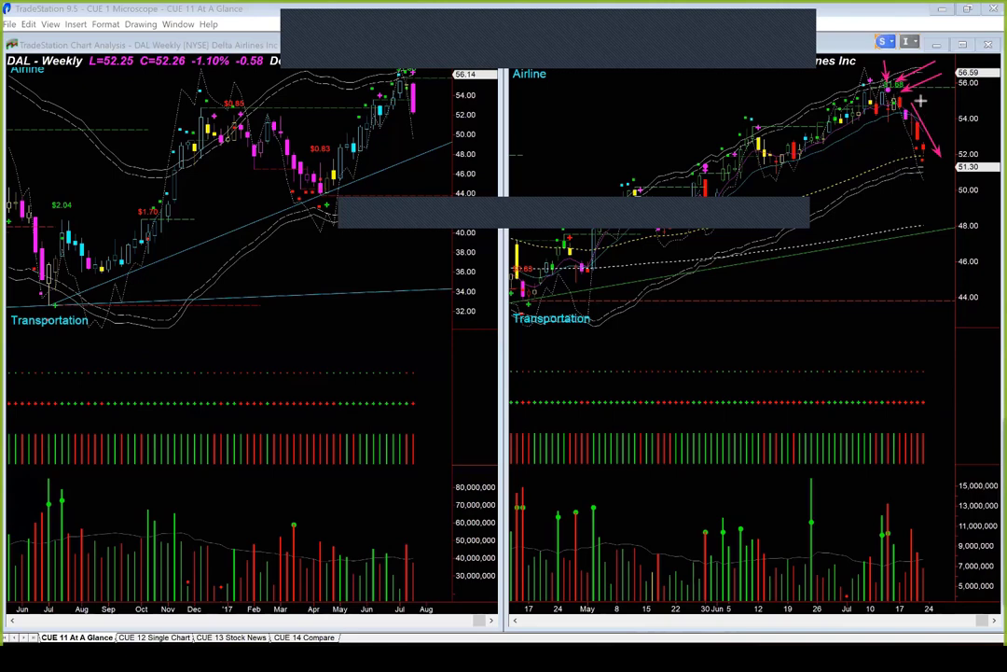
drag(921, 100, 948, 151)
key(Escape)
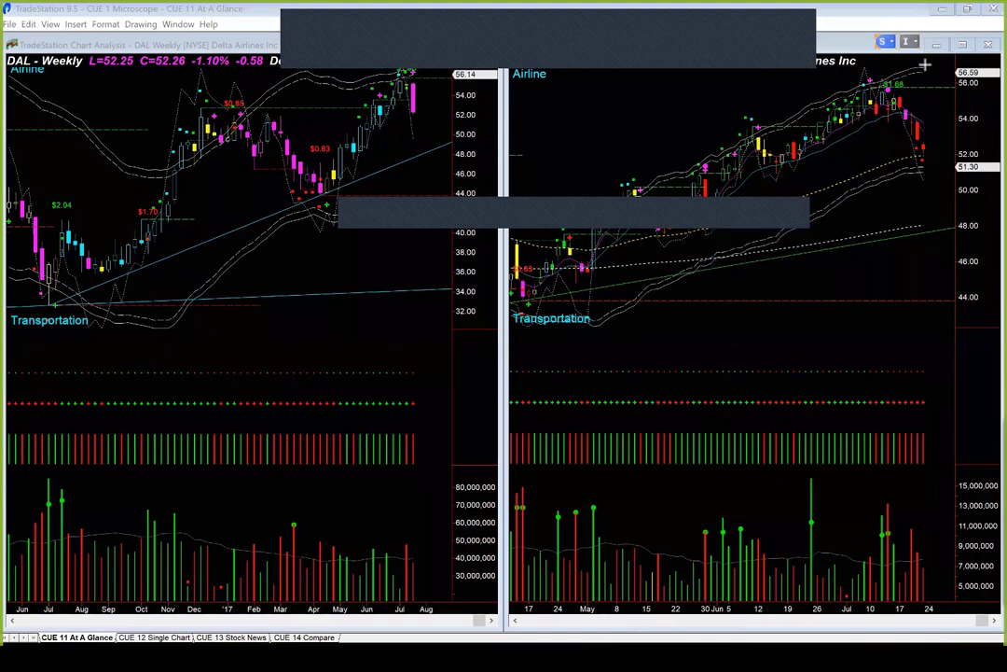
- Draw arrows marking the July top and reversal on both the daily and weekly DAL charts
drag(924, 64, 894, 78)
mouse_move(847, 89)
mouse_down()
mouse_move(867, 74)
mouse_move(923, 89)
mouse_up()
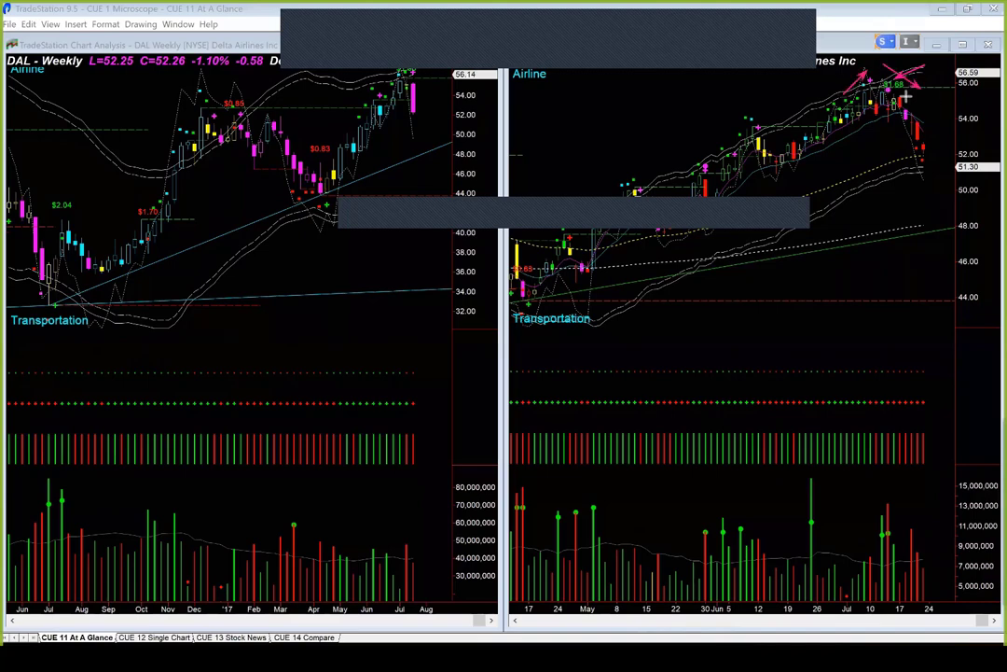
drag(906, 95, 947, 143)
mouse_move(356, 95)
mouse_down()
mouse_move(426, 94)
mouse_move(443, 112)
mouse_move(399, 72)
mouse_up()
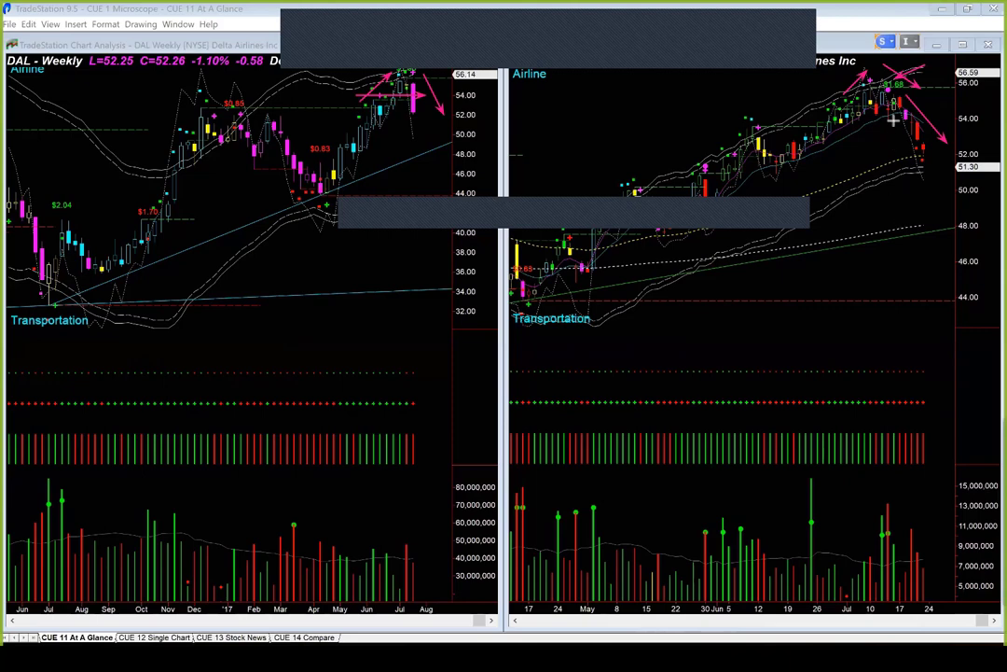
drag(948, 73, 897, 90)
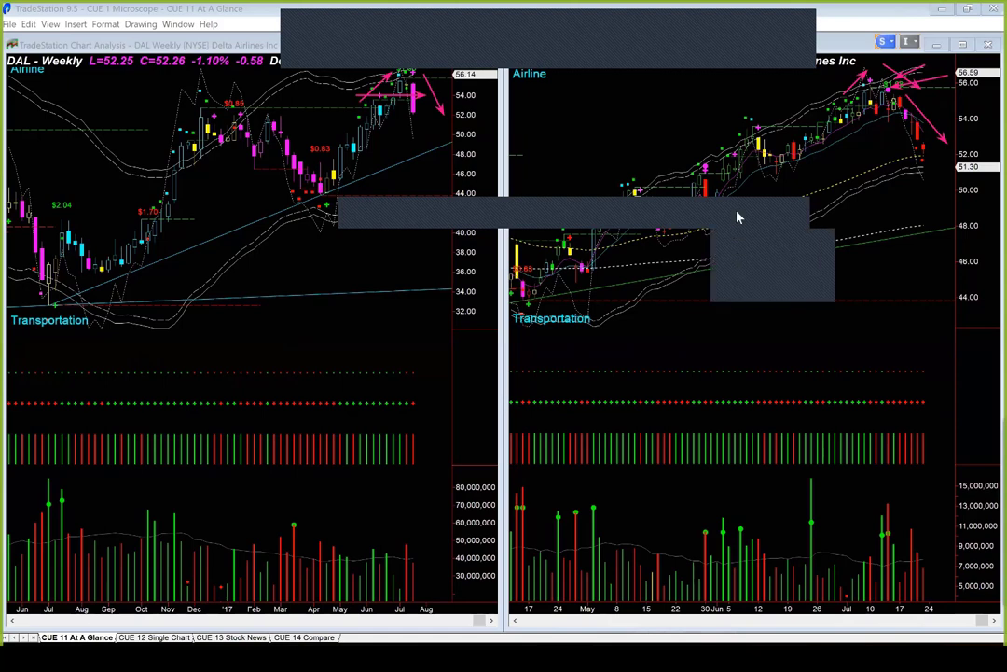
- Load UAL in the charts and mark the early-June peak and the decline after it with arrows on the daily chart
text(ual)
key(Return)
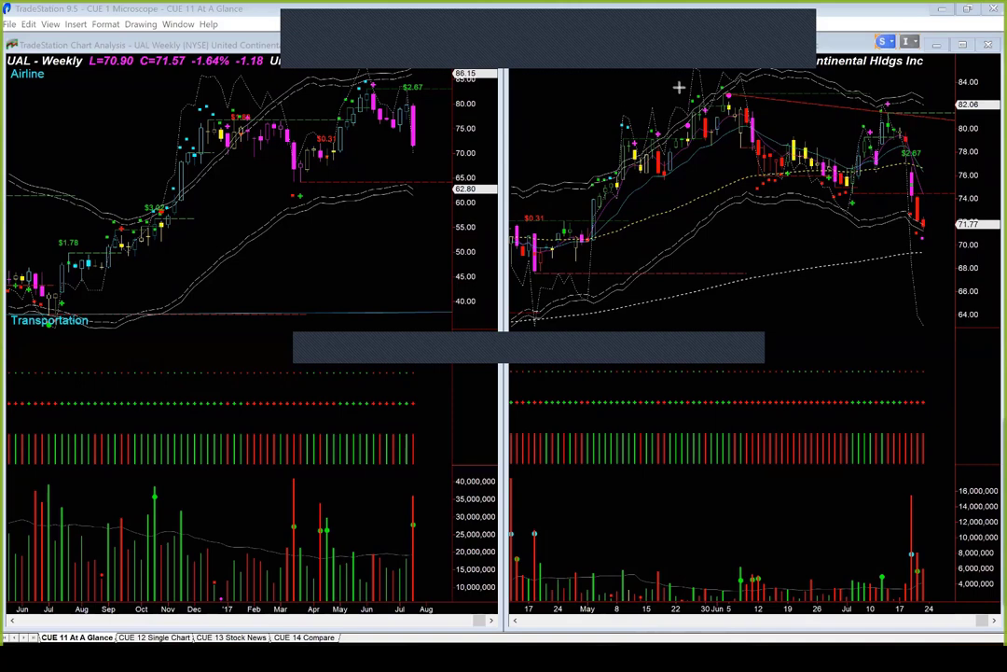
drag(644, 82, 723, 91)
drag(763, 75, 733, 91)
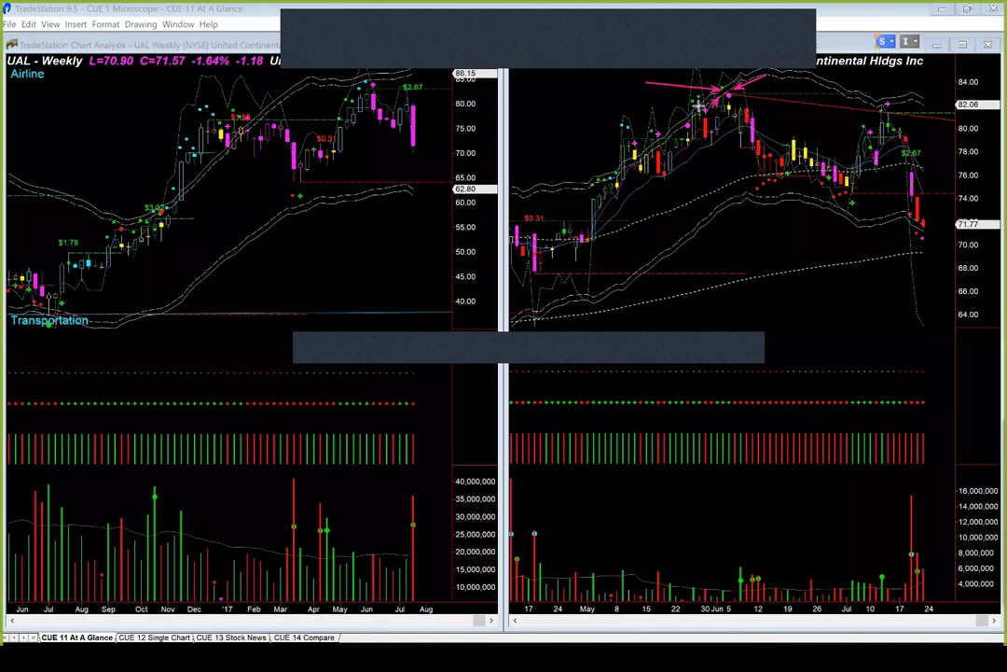
mouse_move(742, 93)
mouse_down()
mouse_move(772, 78)
mouse_move(774, 117)
mouse_up()
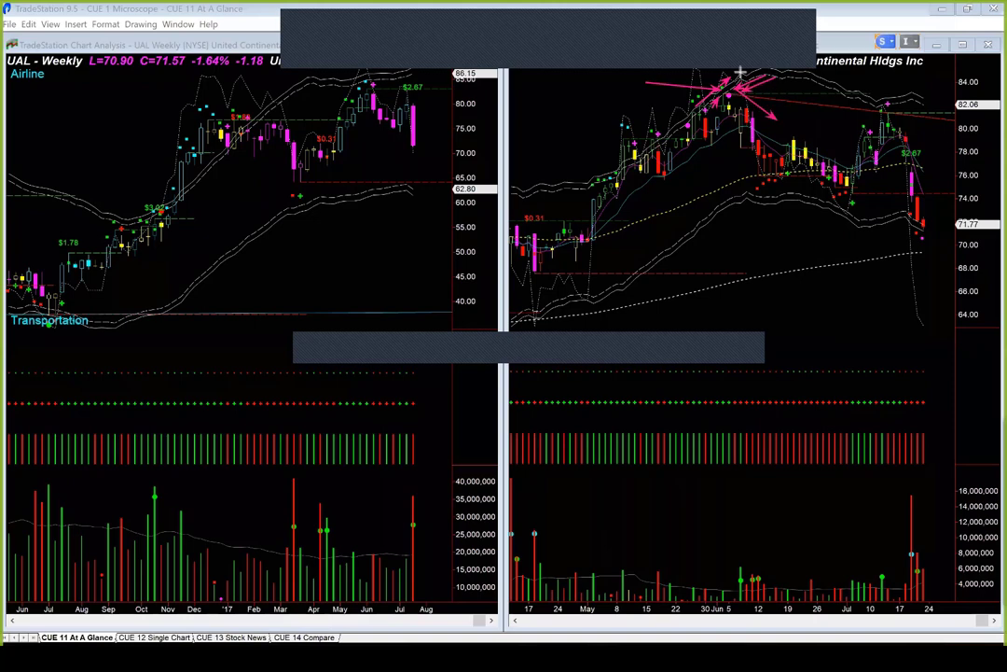
drag(740, 81, 733, 89)
drag(727, 123, 778, 211)
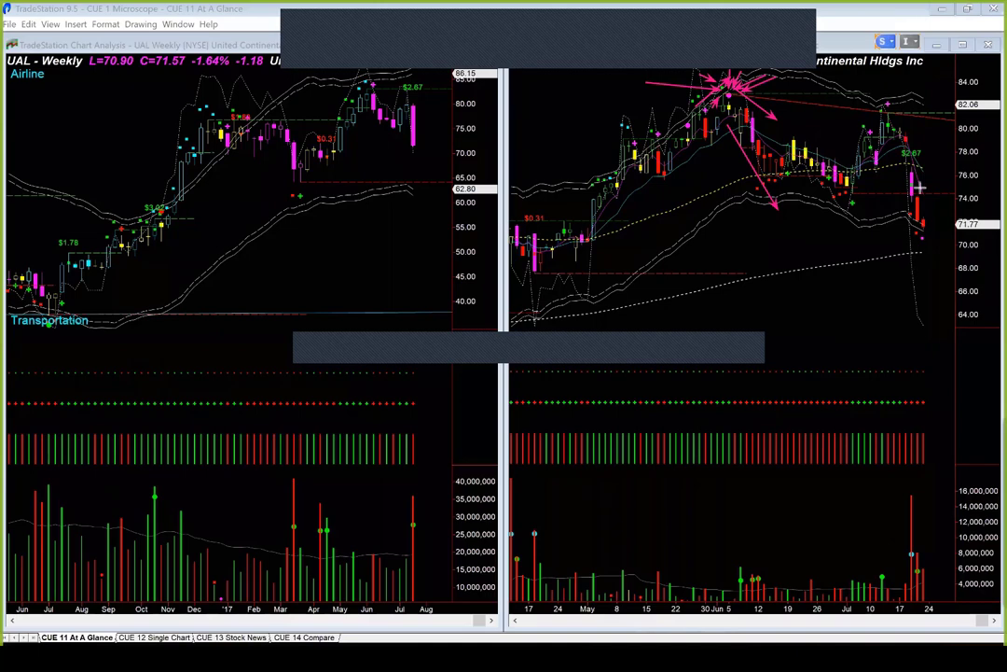
- Add arrows to the UAL daily chart marking the June peak again, the late-July drop and the high-volume bars beneath it
click(838, 87)
drag(883, 188, 922, 244)
mouse_move(874, 494)
mouse_down()
mouse_move(897, 527)
mouse_move(928, 527)
mouse_move(936, 557)
mouse_up()
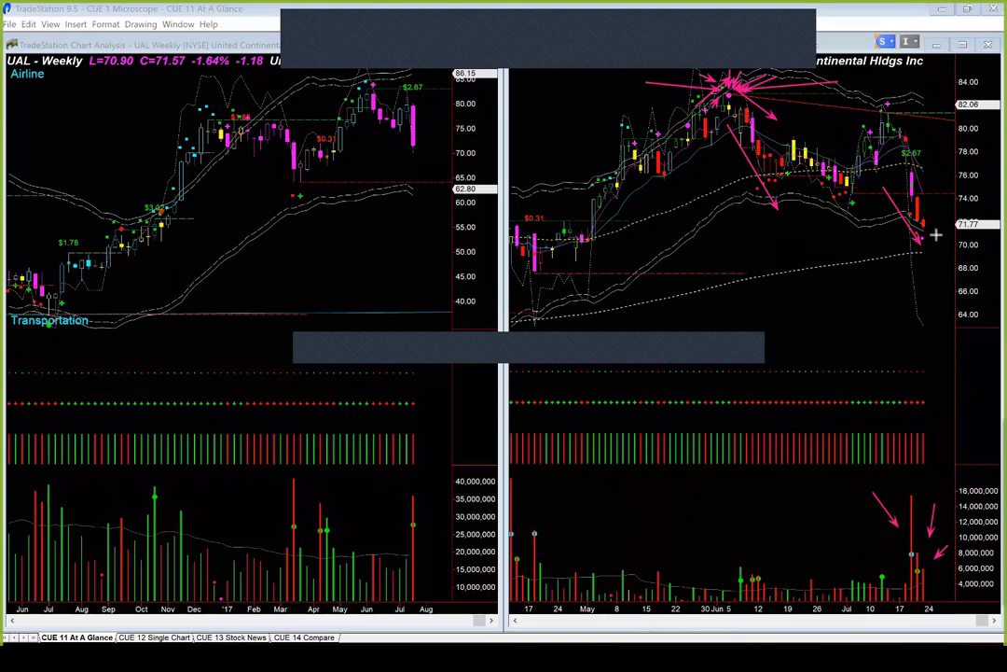
drag(919, 234, 956, 254)
- Switch to Photos, advance to the "Industries with Biggest Rank Improvement" image and point arrows at the two telecommunications industries
key(alt+Tab)
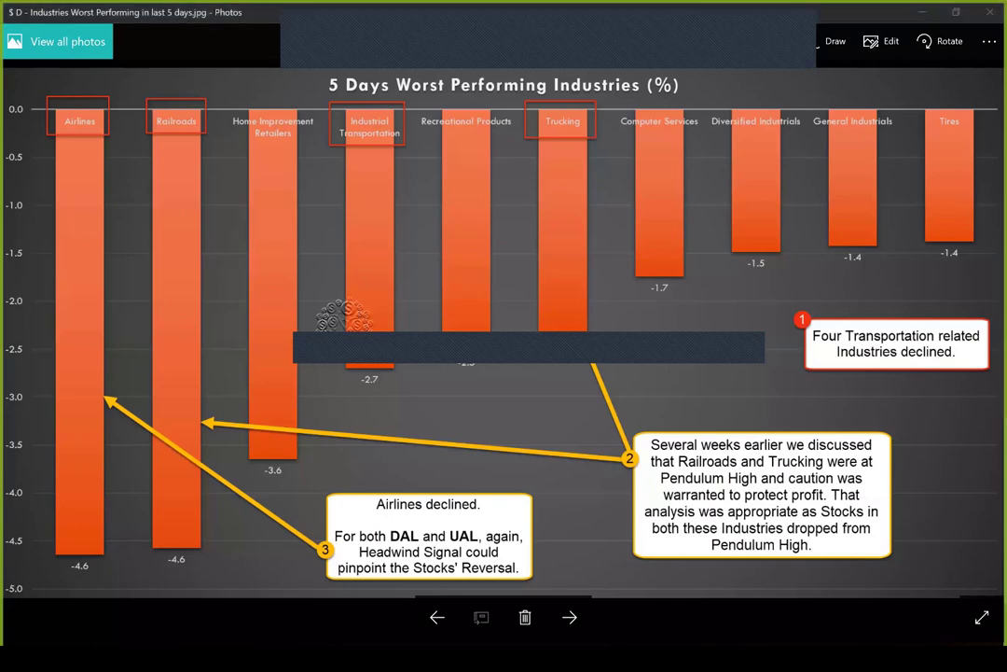
key(Right)
drag(424, 153, 311, 178)
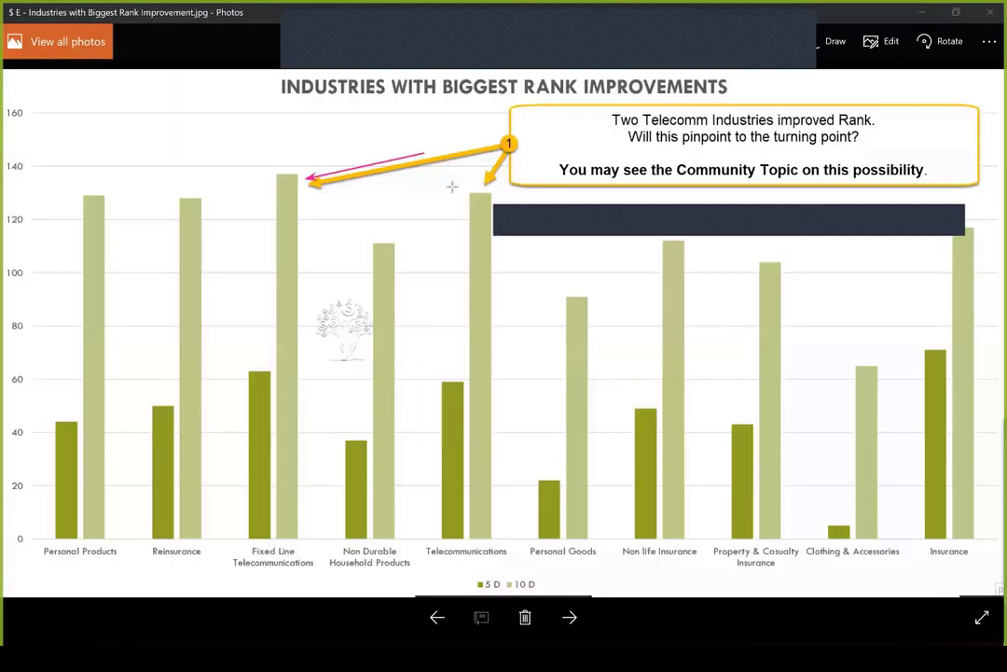
drag(487, 161, 471, 186)
- Erase the arrows, advance to the "Industries with Biggest Rank Decline" image and underline both lines of note 1 about Energy Industries
key(e)
key(Right)
drag(58, 104, 269, 104)
drag(97, 117, 269, 118)
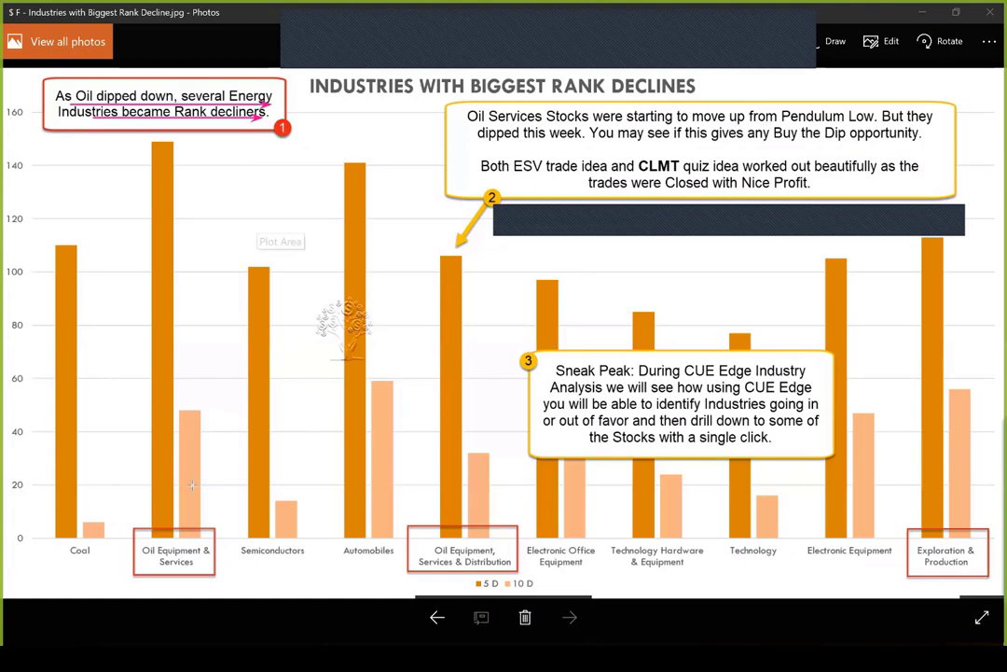
- Point arrows at the Oil Equipment & Services, Oil Equipment, Services & Distribution and Exploration & Production labels
drag(113, 493, 147, 535)
drag(417, 509, 432, 539)
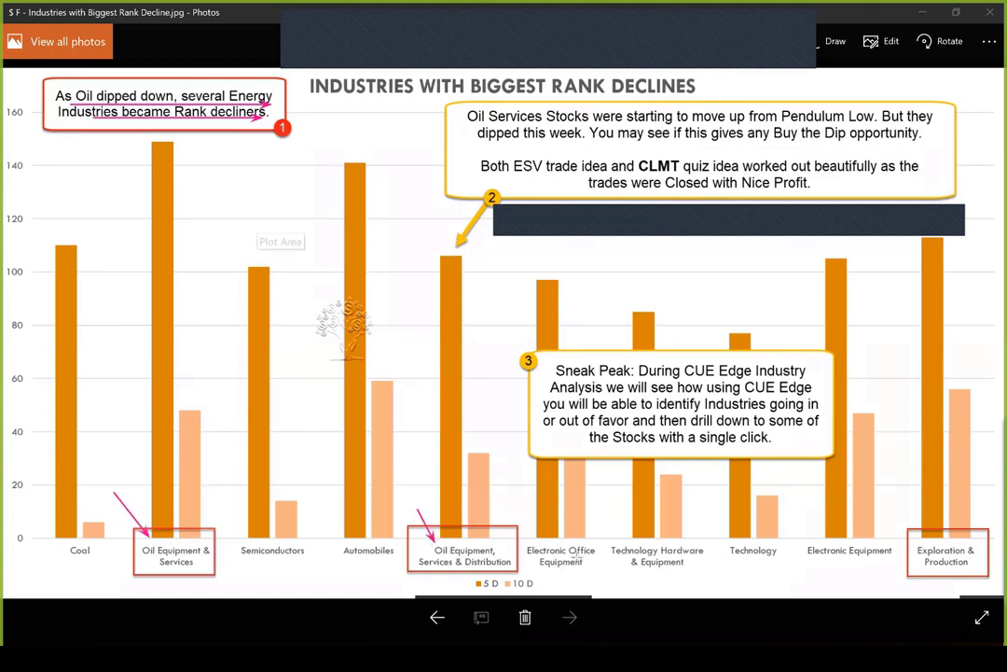
drag(902, 509, 923, 539)
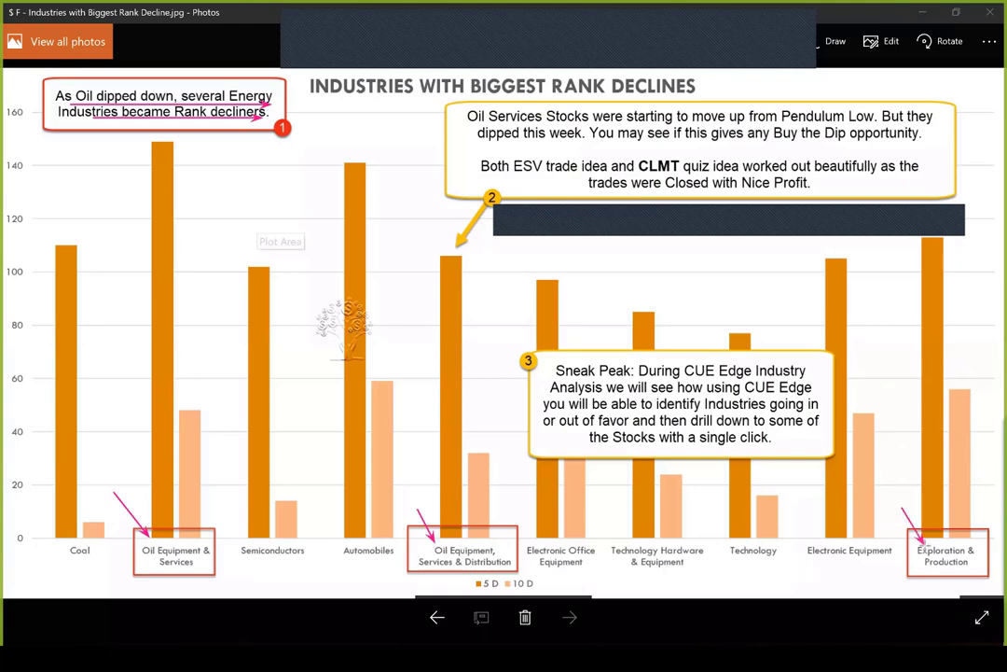
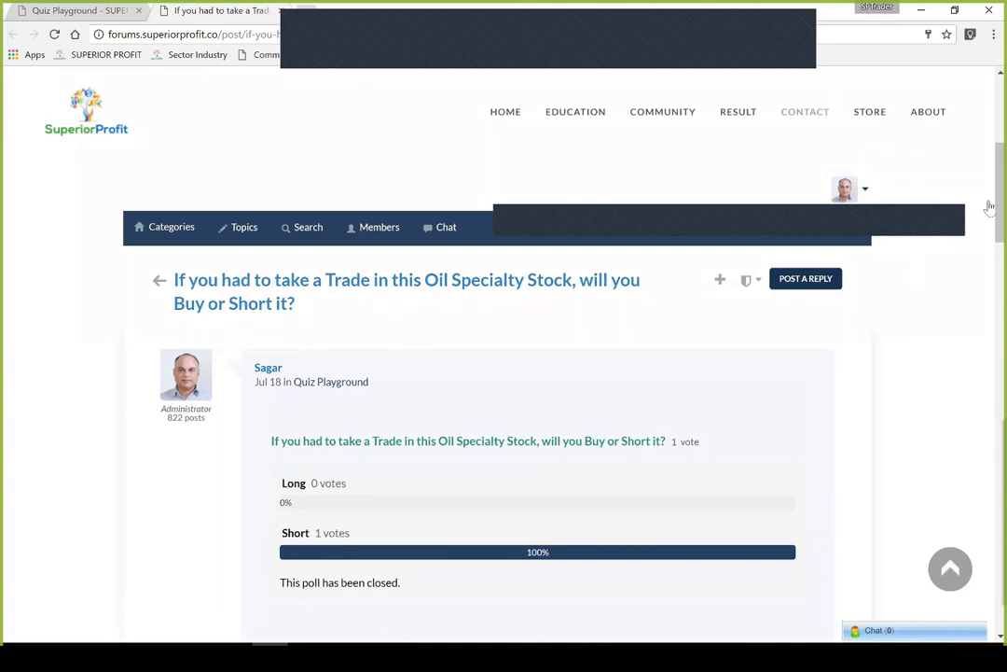
- Switch to the Oil Specialty Stock quiz post in the browser and underline the CLMT base sentence and the fundamentals and industry sentence
scroll(985, 209, down, 2)
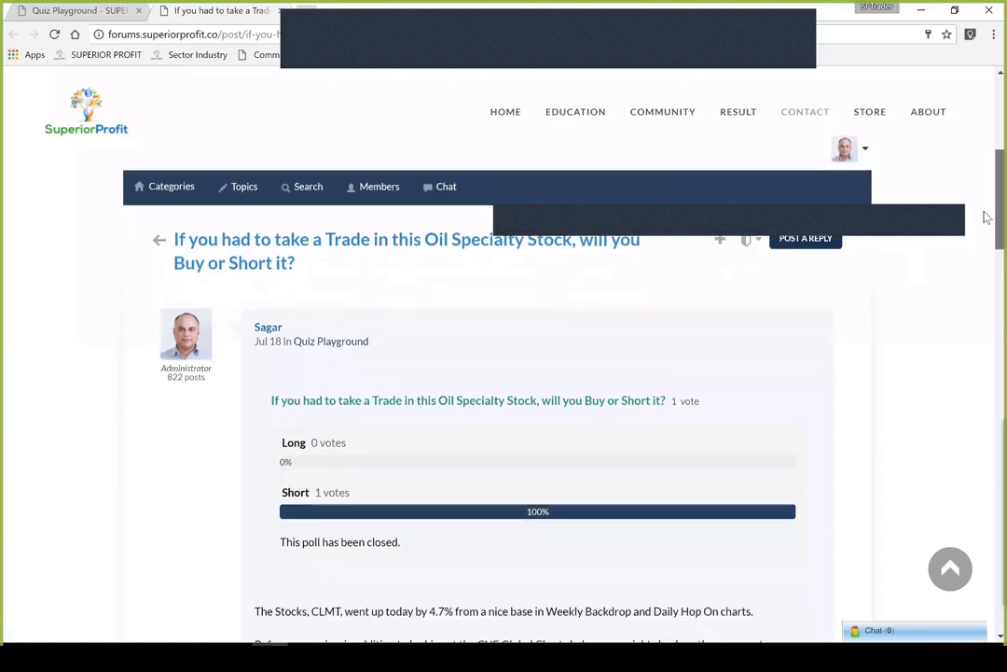
scroll(987, 232, down, 1)
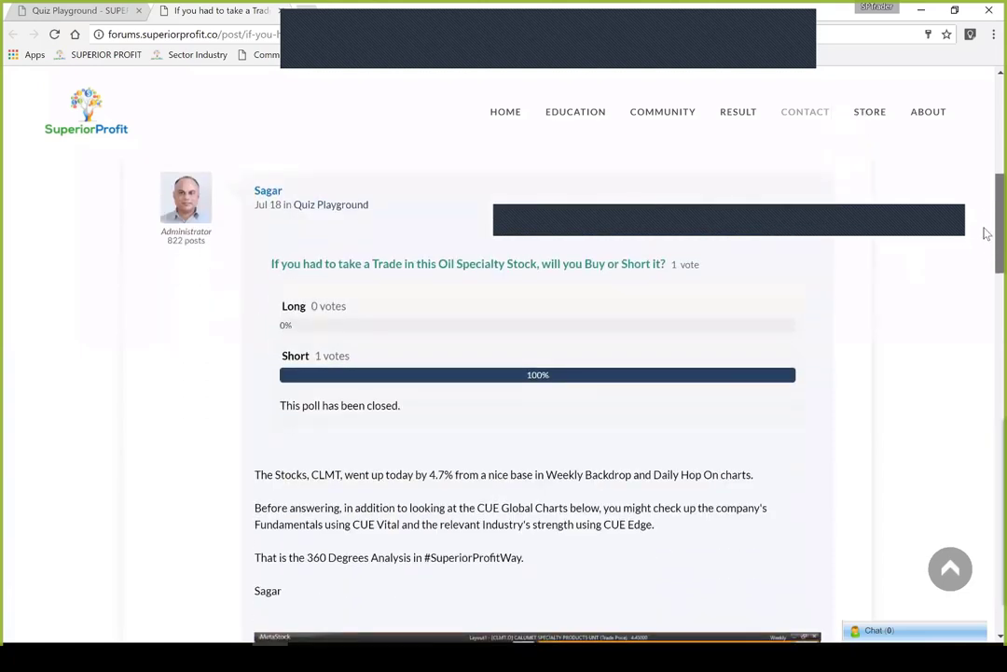
scroll(987, 233, down, 1)
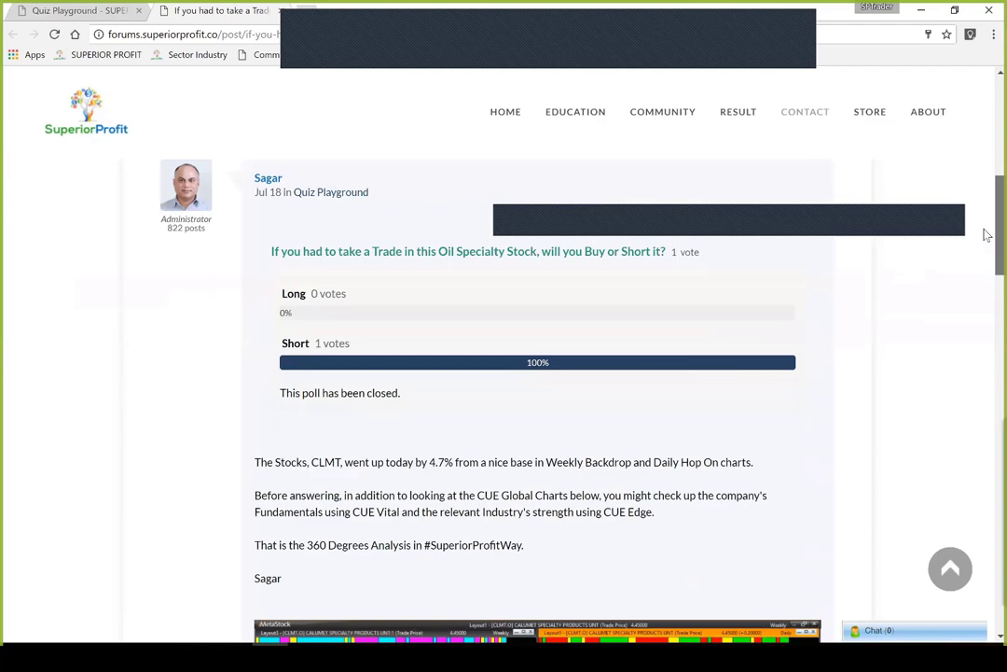
scroll(987, 234, down, 3)
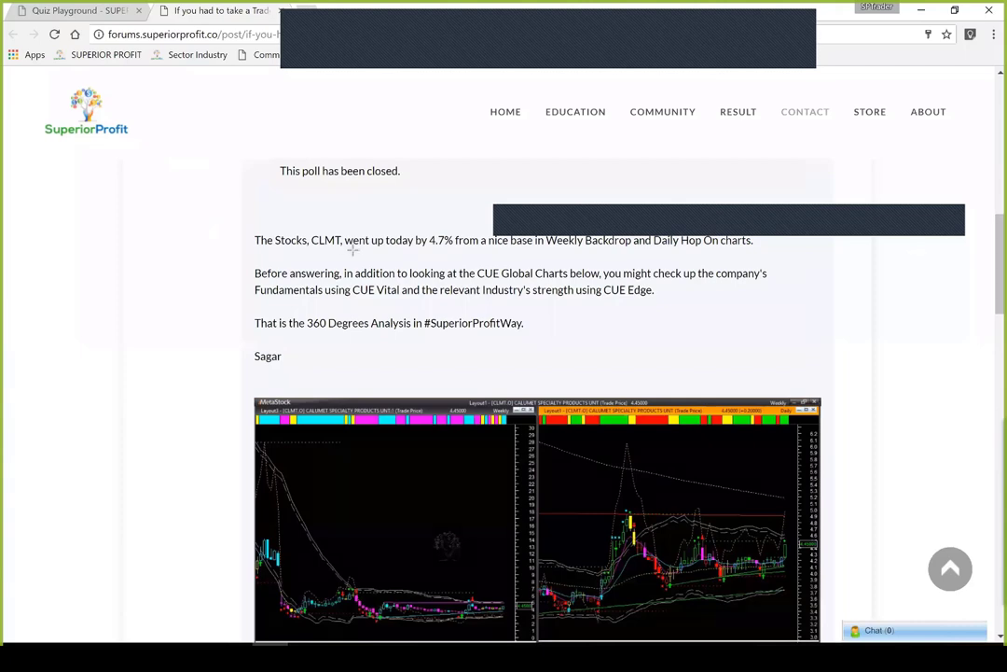
drag(353, 248, 514, 250)
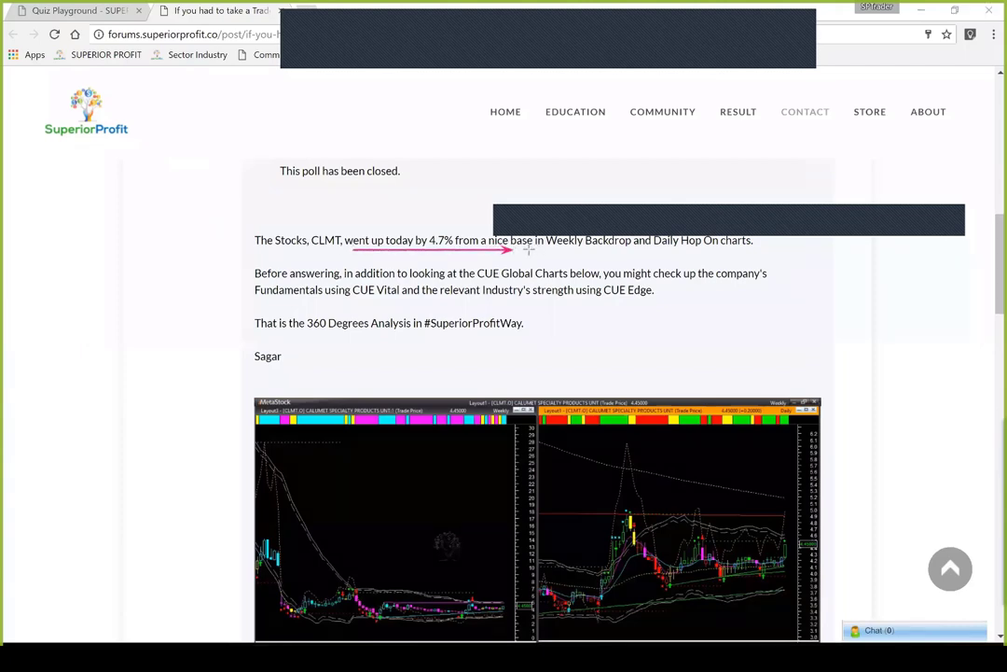
drag(529, 250, 716, 252)
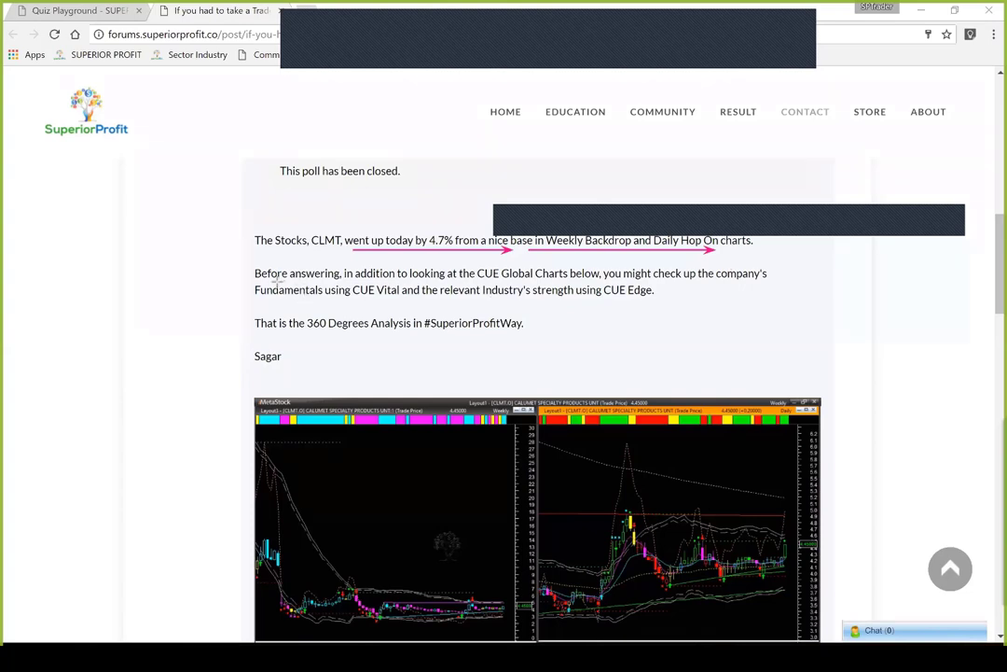
drag(304, 280, 720, 290)
drag(329, 300, 571, 300)
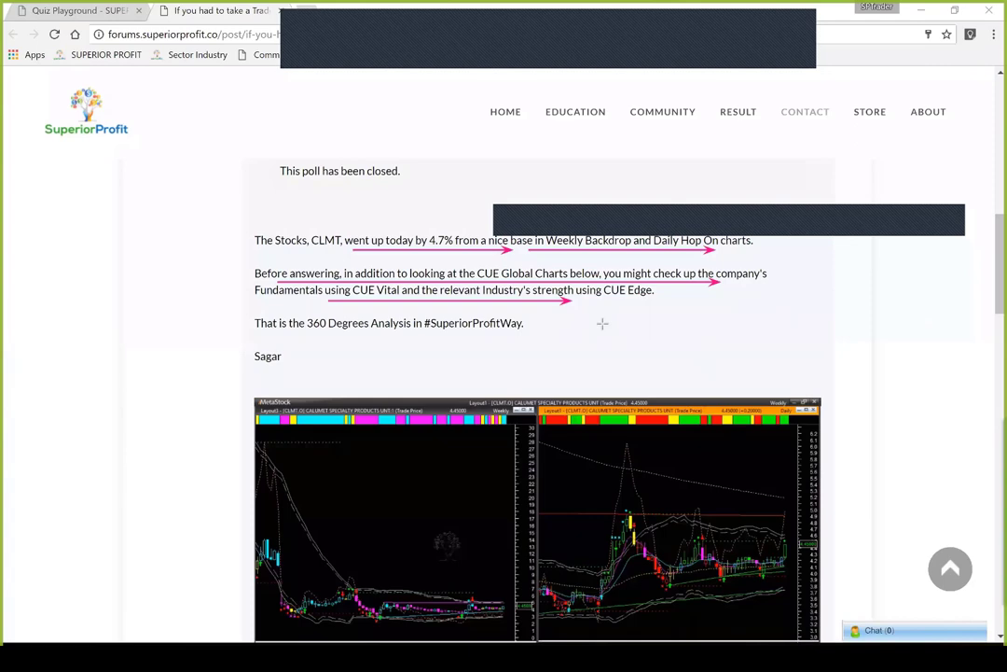
- Erase the underlines, enlarge the CLMT chart image and mark the decline, the long base and the latest bar on the weekly chart with arrows
key(e)
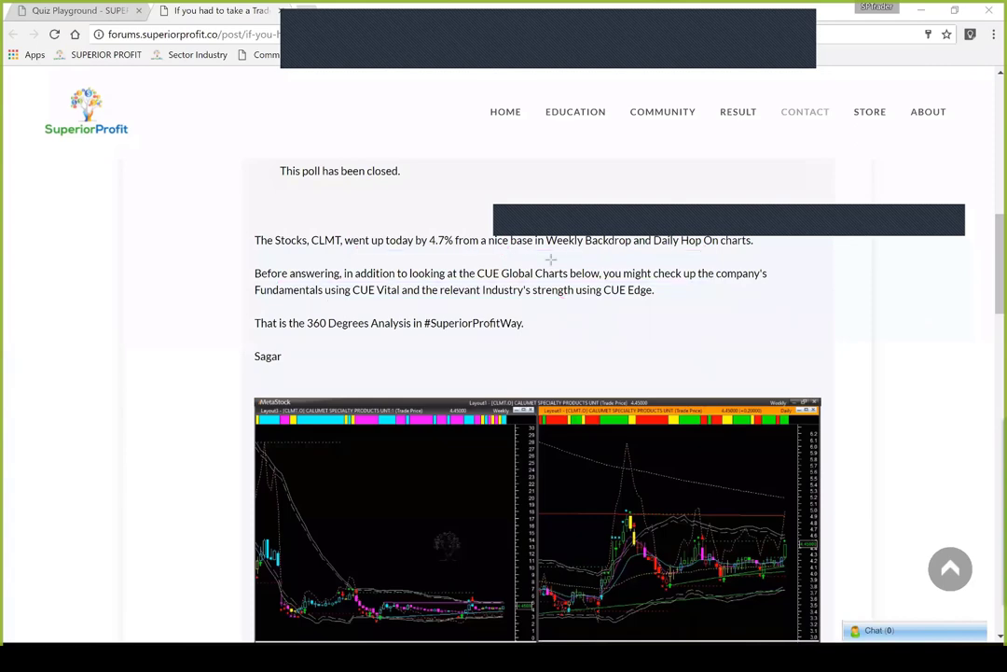
click(518, 456)
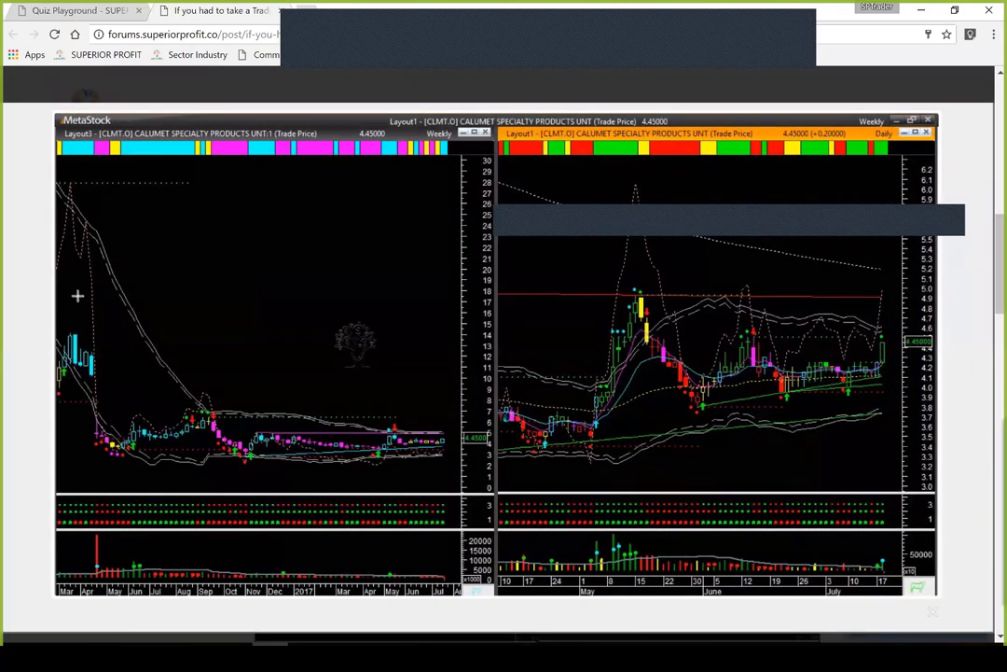
drag(78, 297, 166, 411)
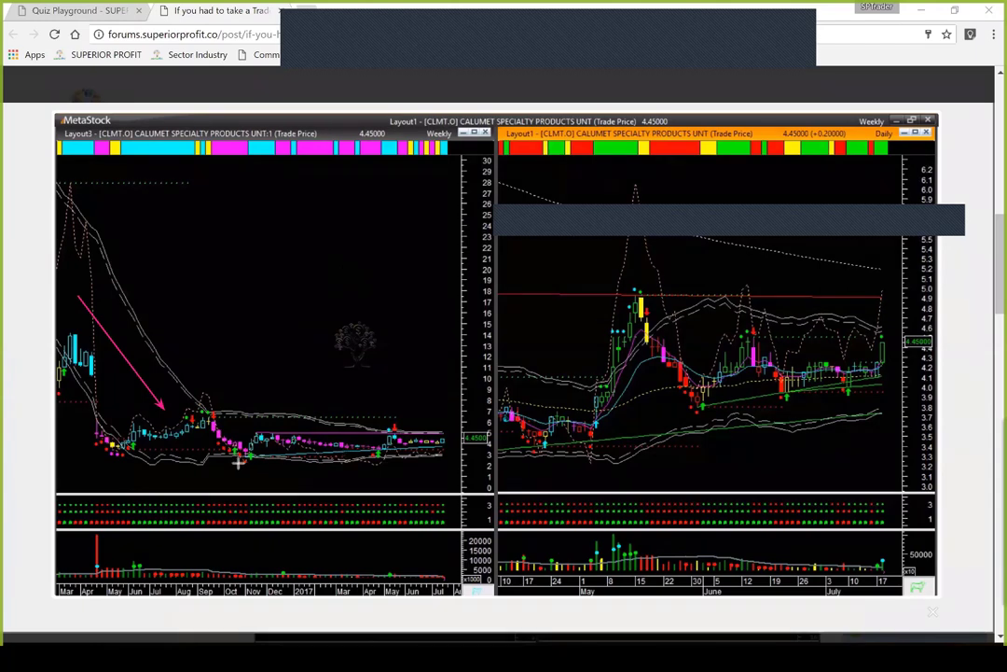
mouse_move(239, 460)
mouse_down()
mouse_move(356, 466)
mouse_move(463, 449)
mouse_up()
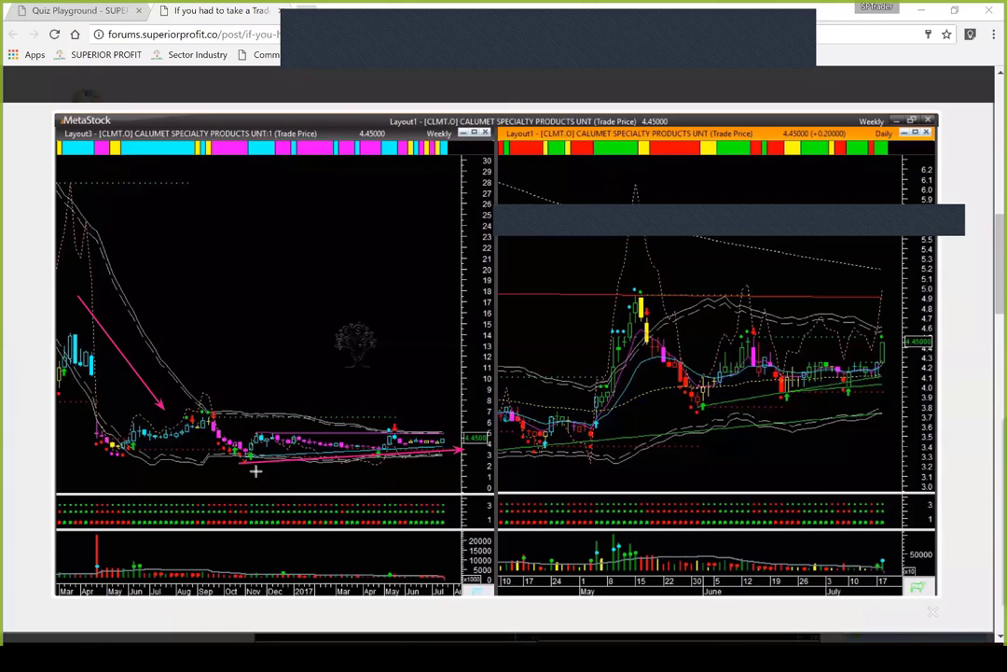
drag(254, 464, 443, 458)
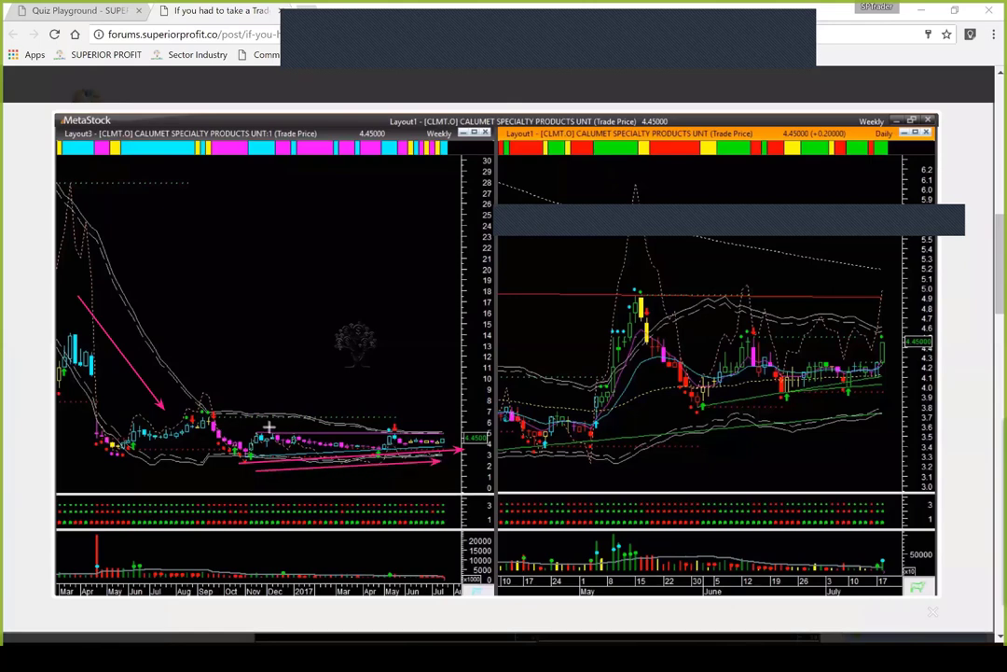
drag(269, 428, 456, 430)
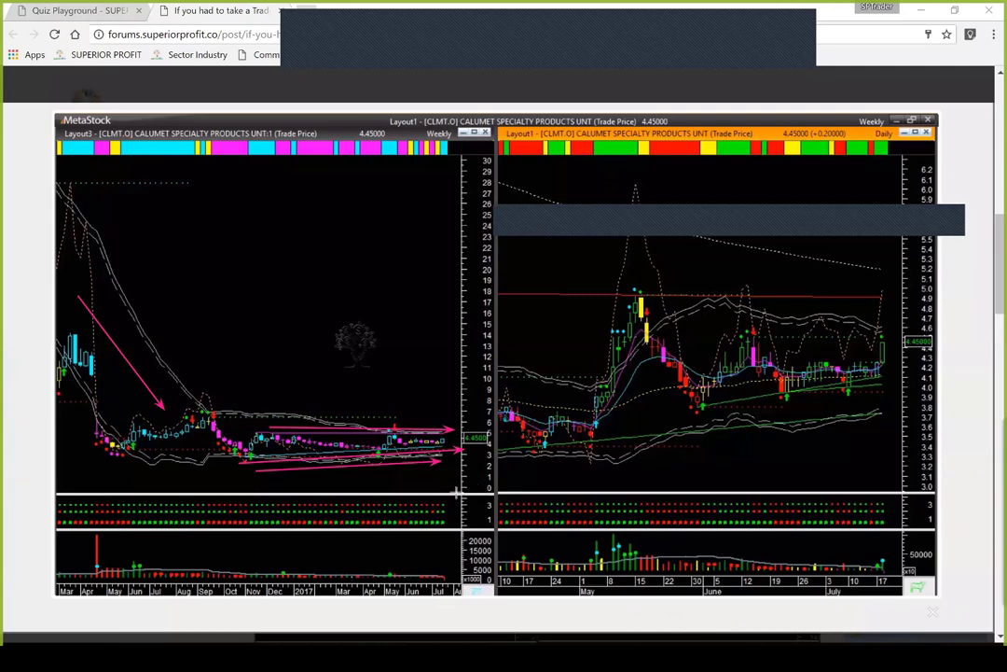
drag(471, 478, 447, 503)
drag(455, 466, 447, 450)
- Mark the narrow range on the CLMT daily chart with two horizontal arrows and point another at the July breakout candle
drag(784, 367, 902, 363)
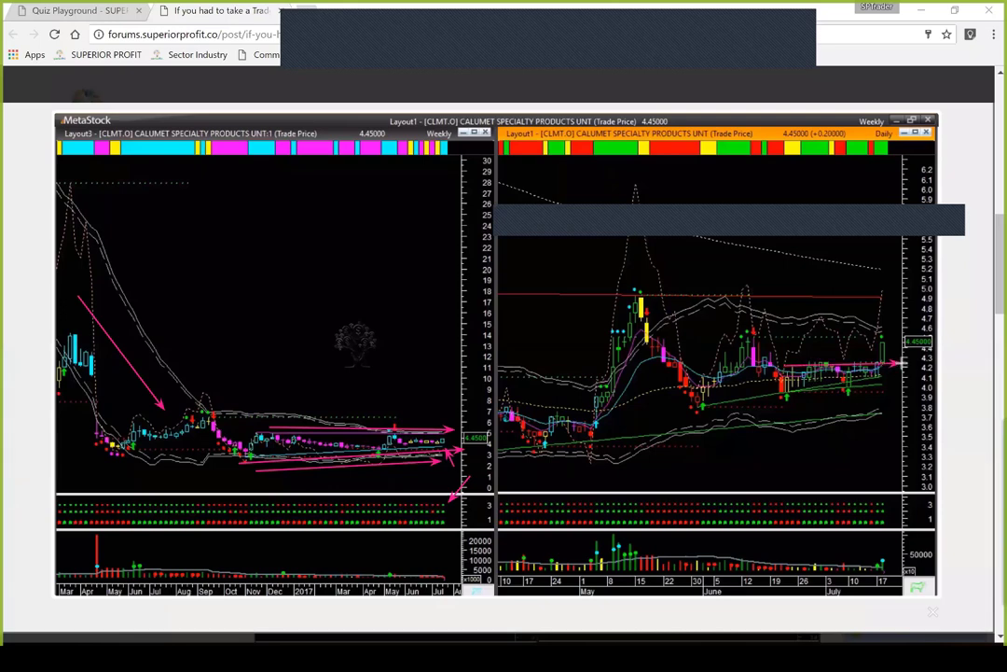
drag(804, 382, 888, 385)
drag(904, 326, 883, 342)
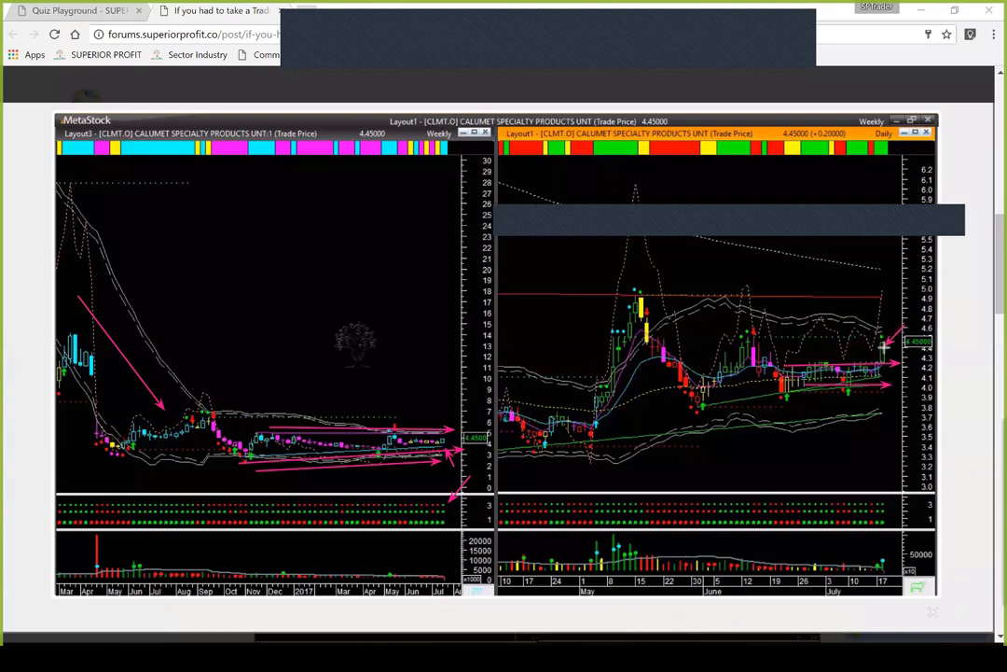
- Point arrows at the latest daily volume bars and at the latest price candles on the daily and weekly CLMT charts
drag(865, 531, 883, 558)
drag(883, 289, 882, 332)
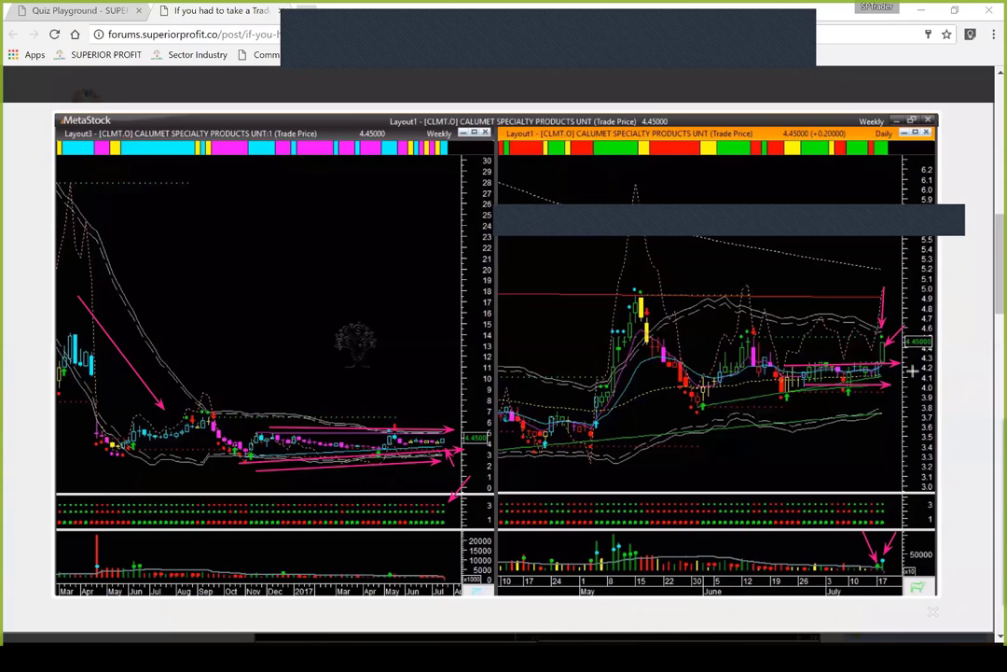
drag(834, 408, 908, 373)
drag(831, 469, 881, 558)
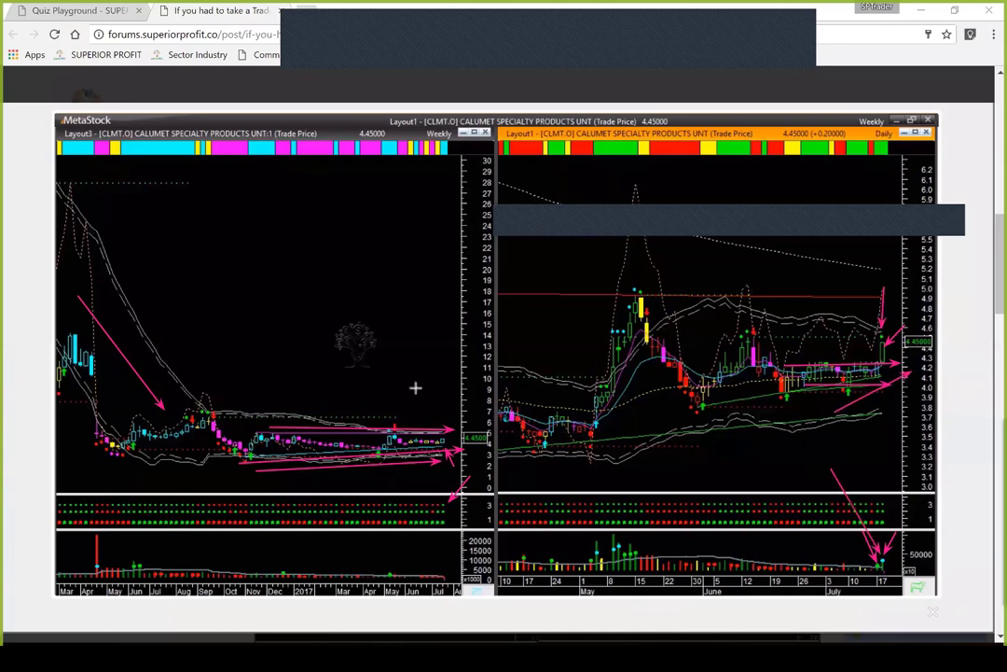
drag(442, 371, 442, 426)
- Close the CLMT chart image and view the enlarged CUE Vital Scorecard image with the short squeeze note
key(Escape)
click(538, 407)
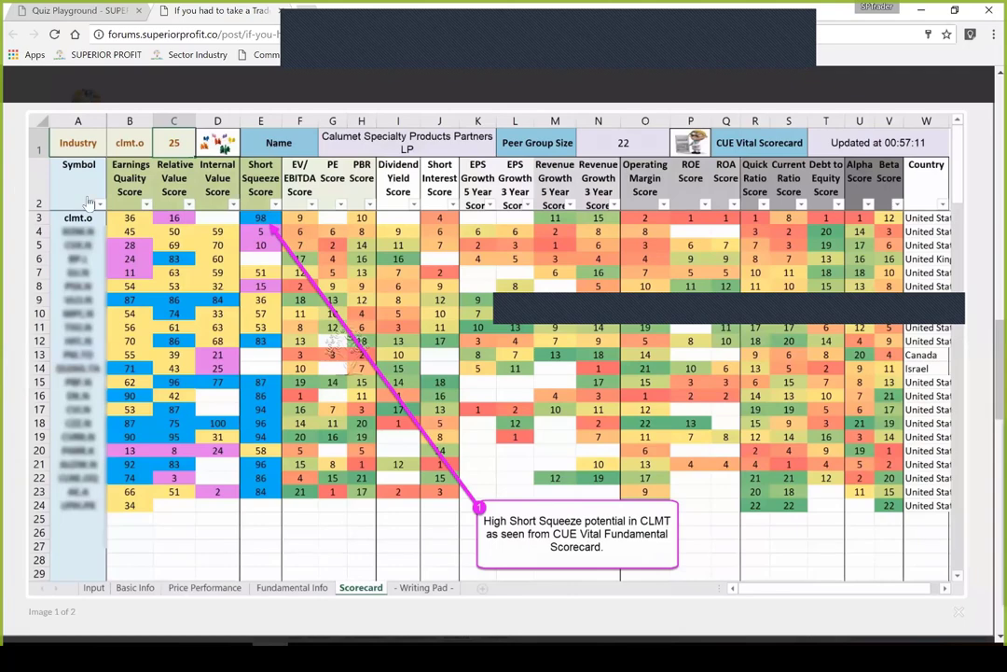
scroll(503, 373, down, 5)
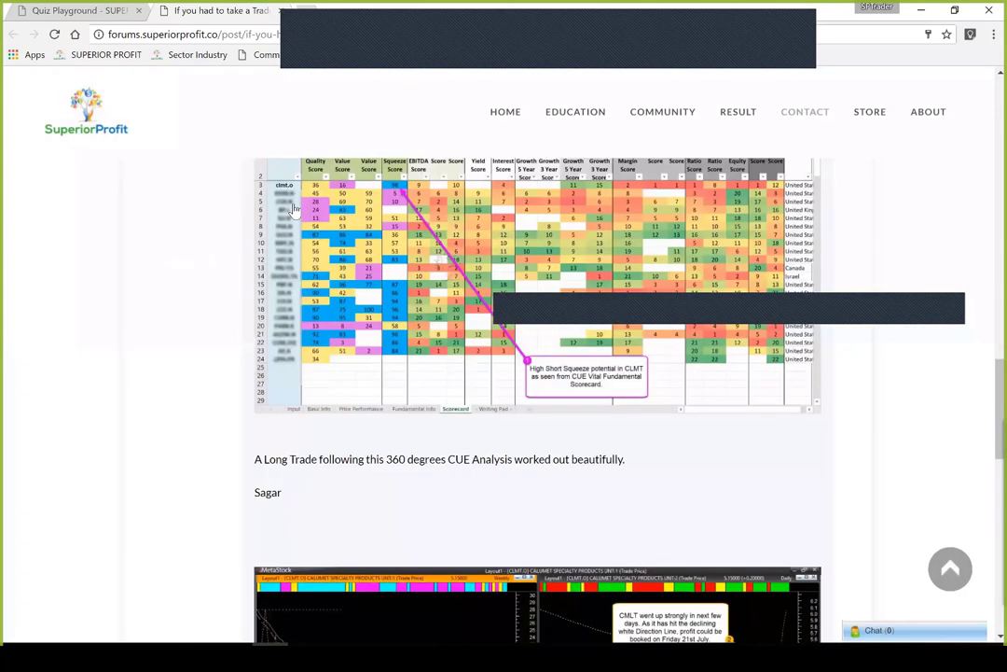
- Enlarge the follow-up CLMT chart image with the two trade notes and draw rising arrows beside the latest daily candle
click(447, 560)
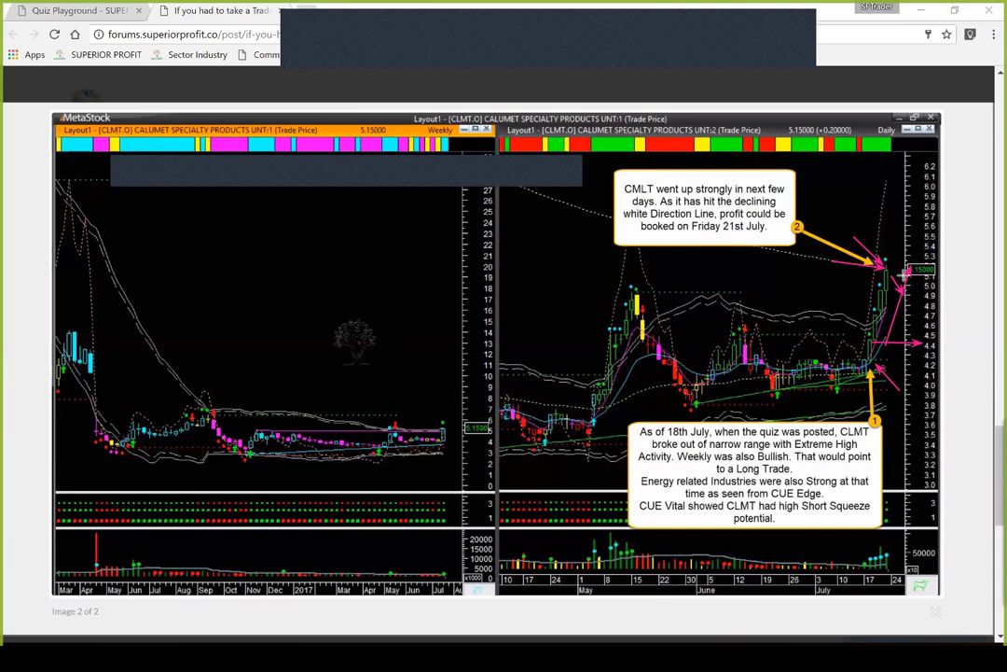
drag(904, 266, 918, 220)
drag(905, 282, 936, 238)
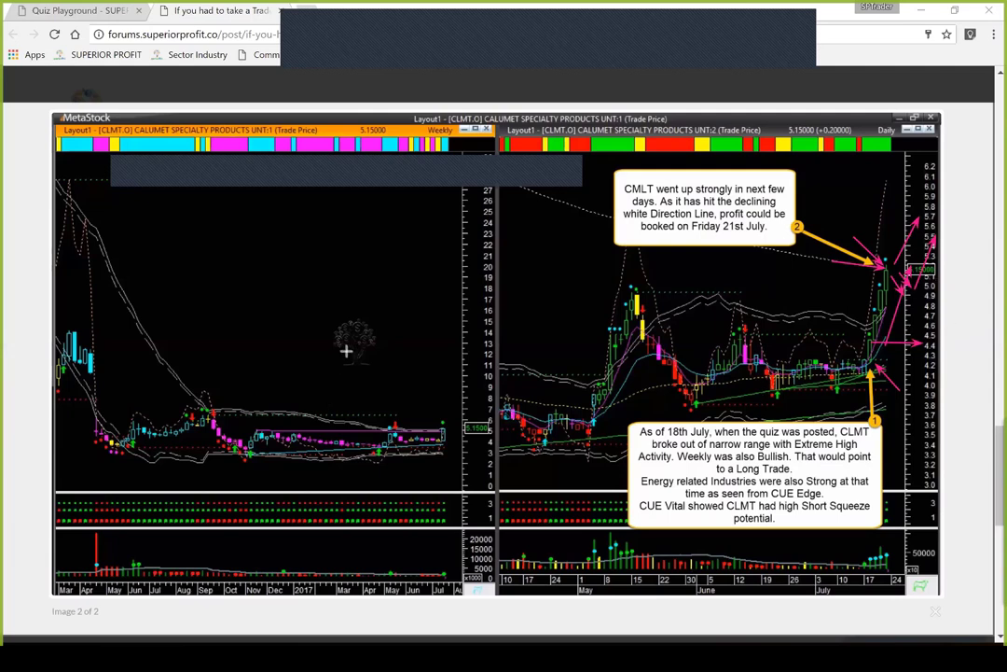
- Mark the weekly CLMT chart with arrows for the latest candle, the resistance line and a projected rise
mouse_move(346, 351)
mouse_down()
mouse_move(400, 387)
mouse_move(434, 427)
mouse_up()
drag(295, 431, 428, 435)
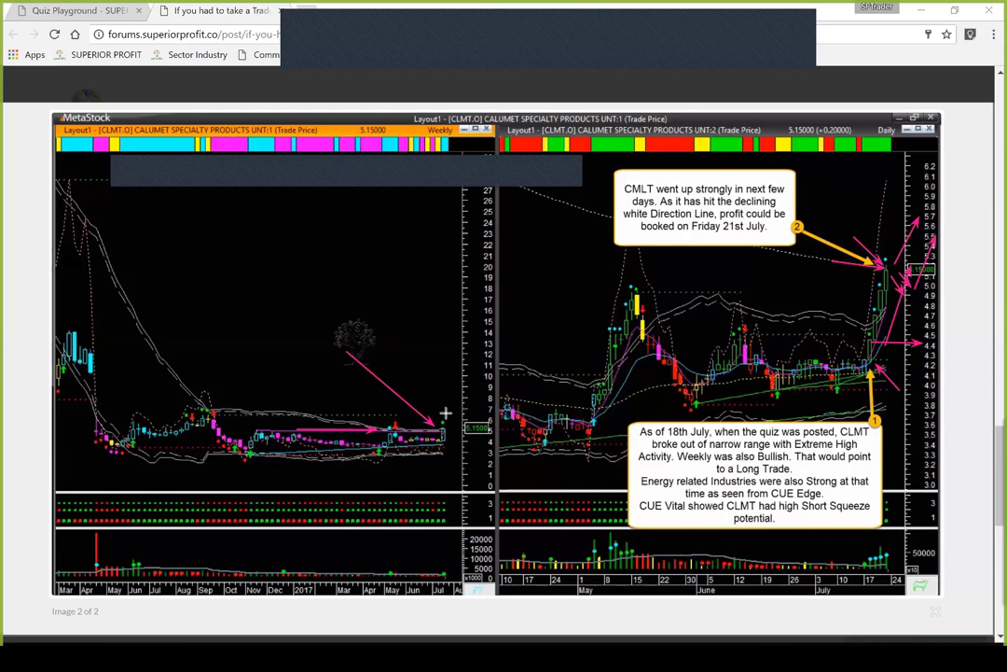
drag(446, 412, 479, 277)
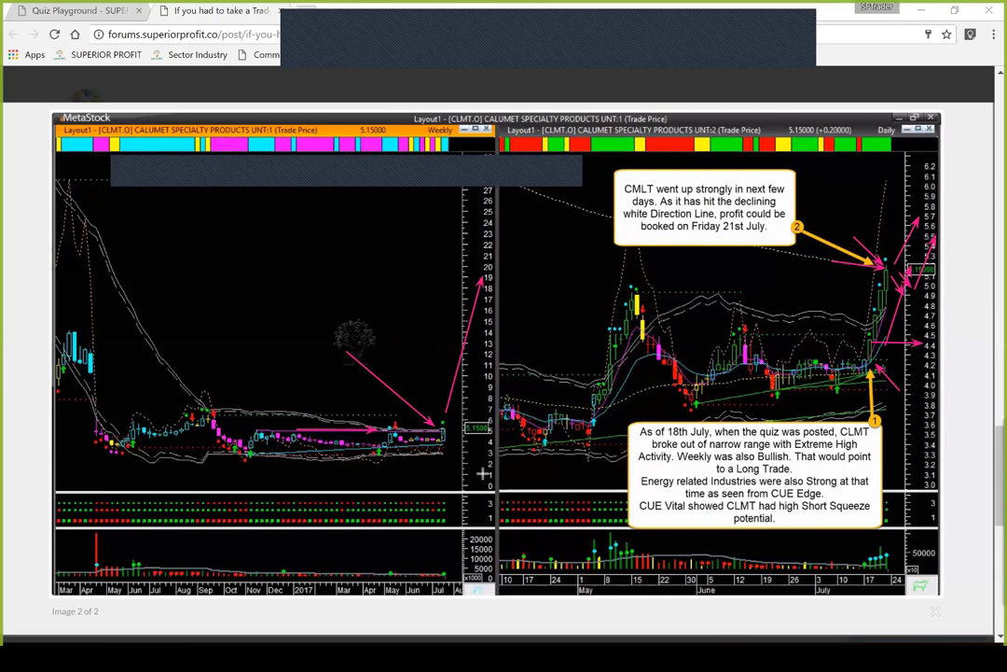
drag(483, 474, 450, 447)
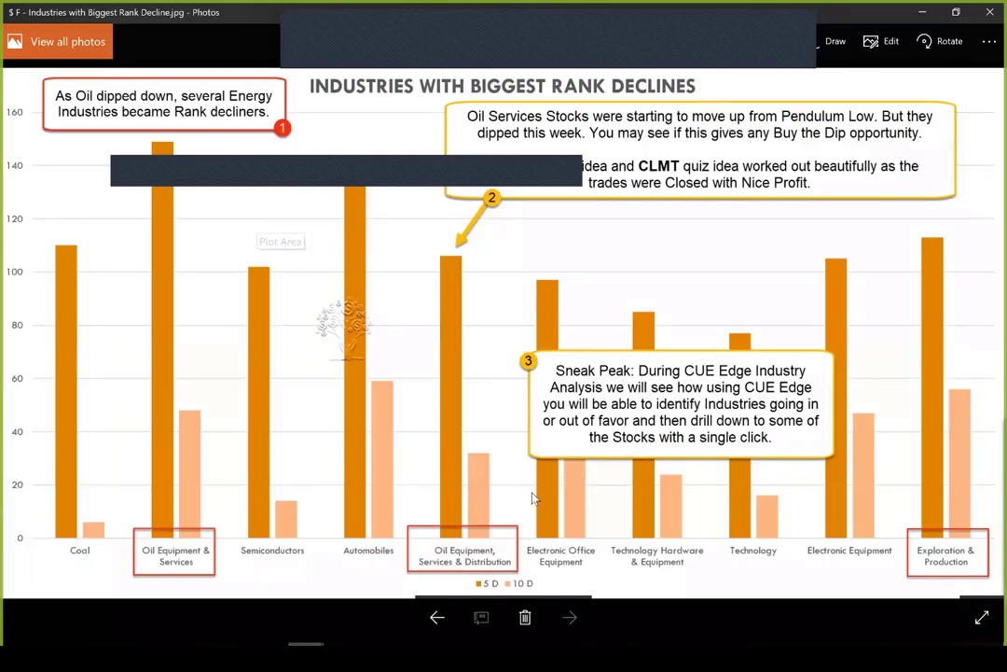
- Return to the "Industries with Biggest Rank Declines" image in Photos and underline the key phrases of note 3 about CUE Edge
drag(630, 381, 798, 377)
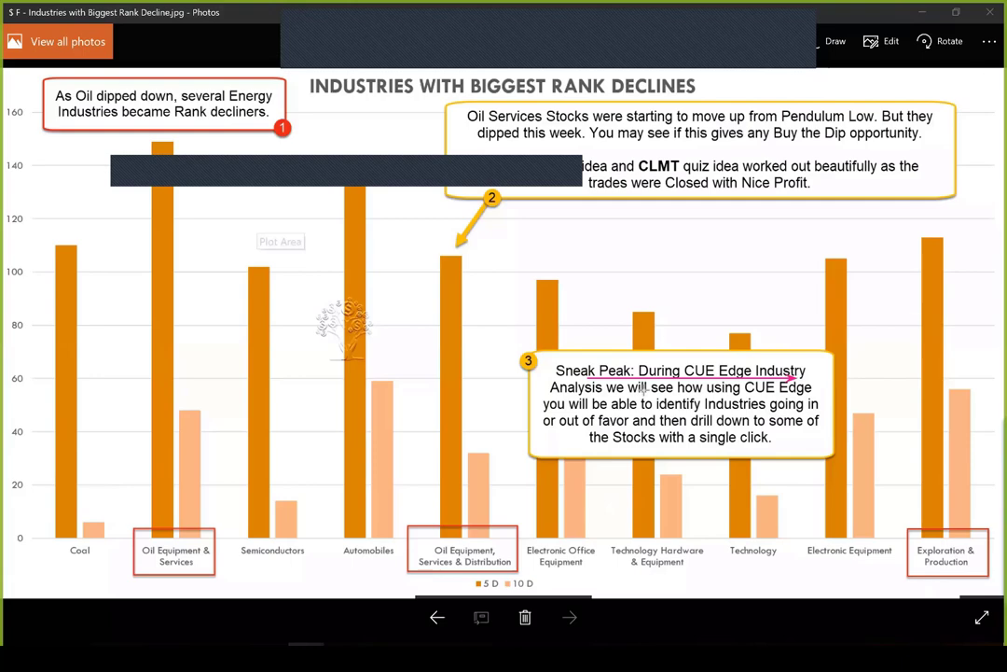
drag(661, 410, 812, 412)
drag(555, 430, 631, 430)
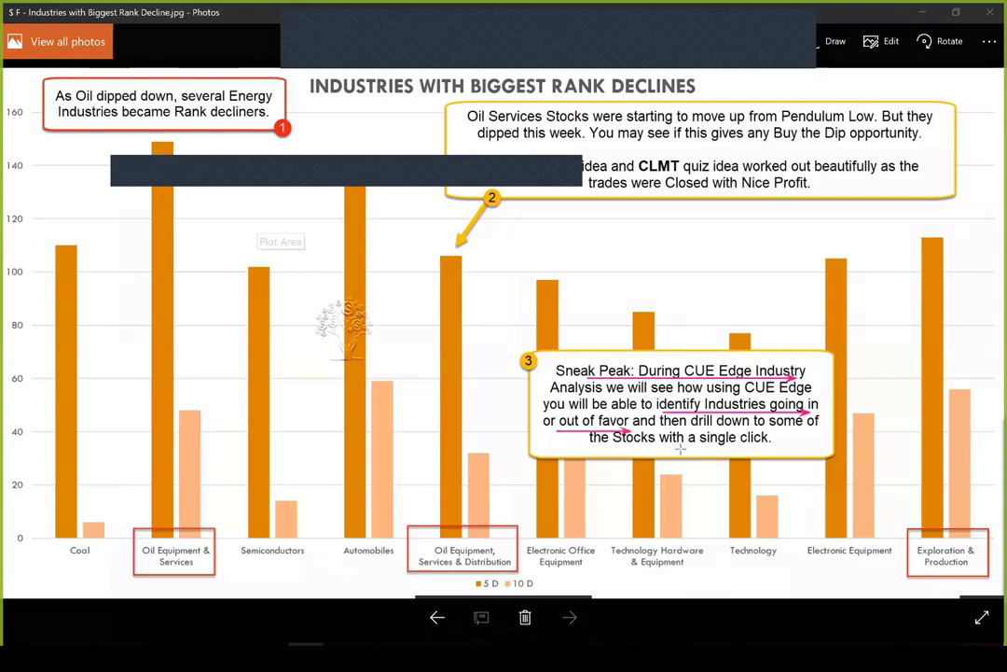
drag(680, 450, 757, 448)
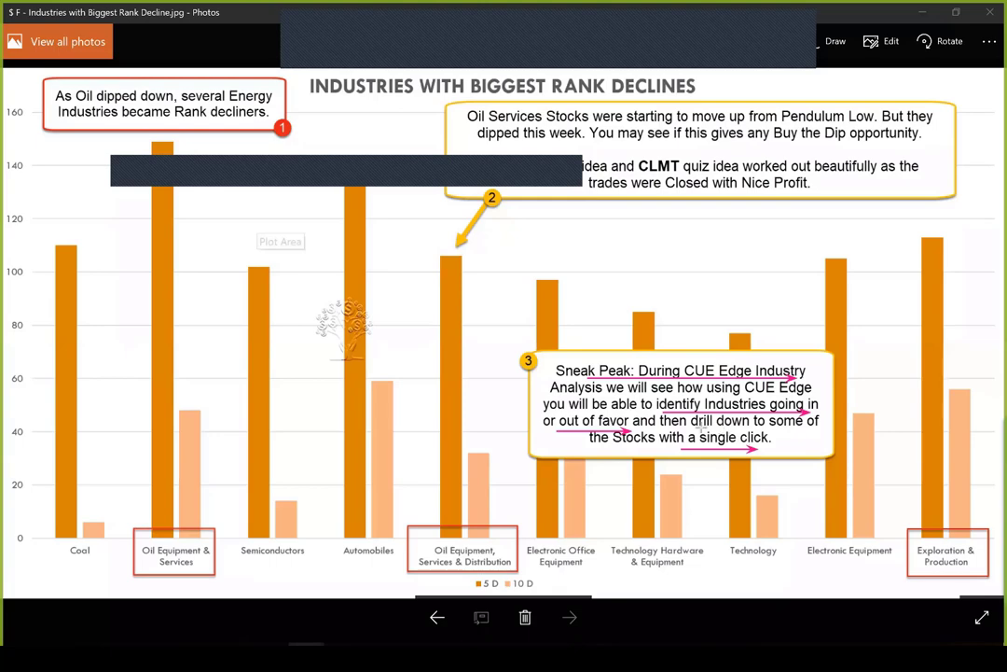
drag(691, 427, 819, 427)
drag(600, 443, 663, 444)
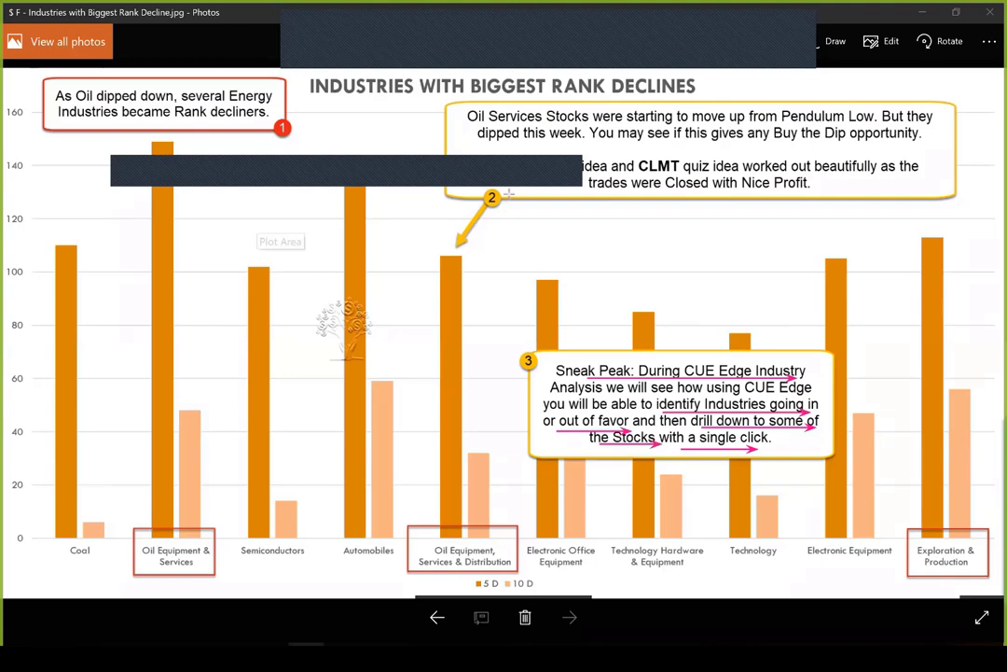
- Switch to the Cue Edge Industry Status sheet in Excel and mark the day and month column headers and the industry list with arrows
key(alt+Tab)
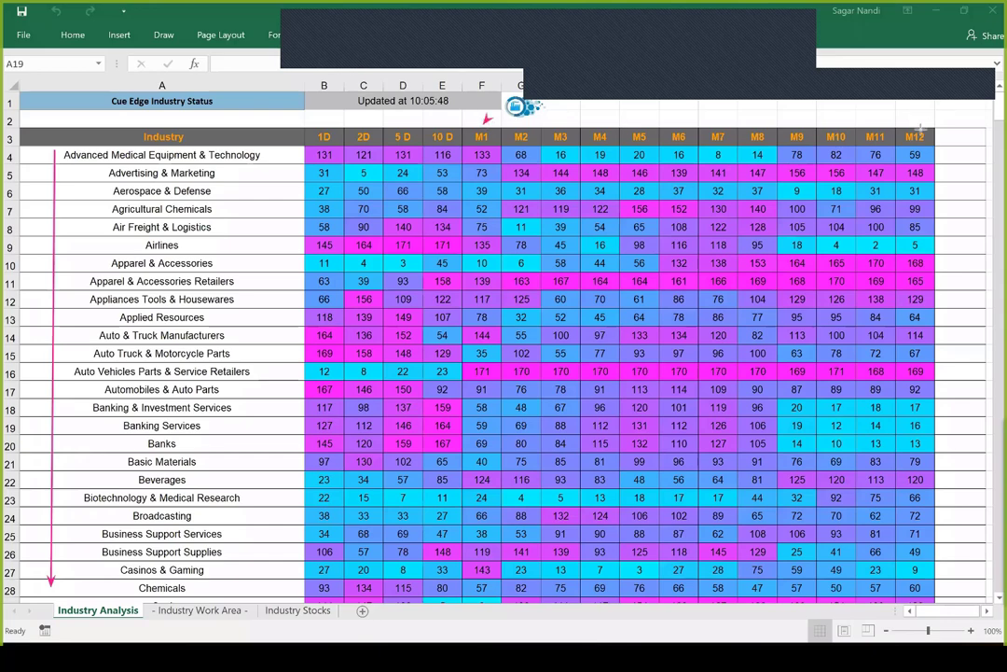
drag(922, 128, 928, 110)
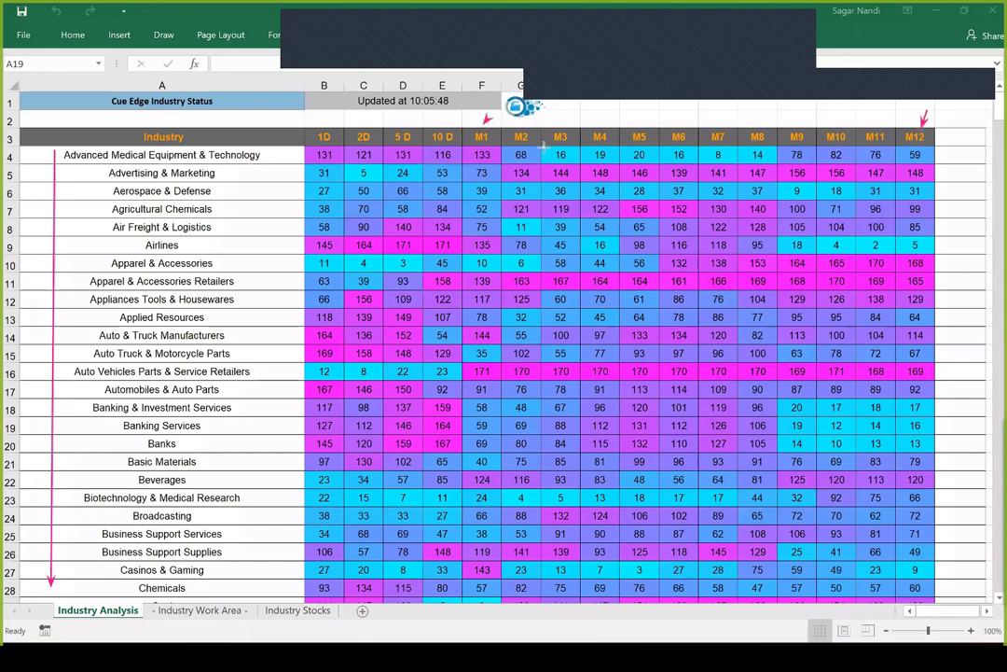
click(450, 118)
click(336, 119)
click(439, 119)
click(402, 119)
click(364, 120)
click(332, 119)
drag(246, 164, 232, 446)
drag(230, 498, 243, 543)
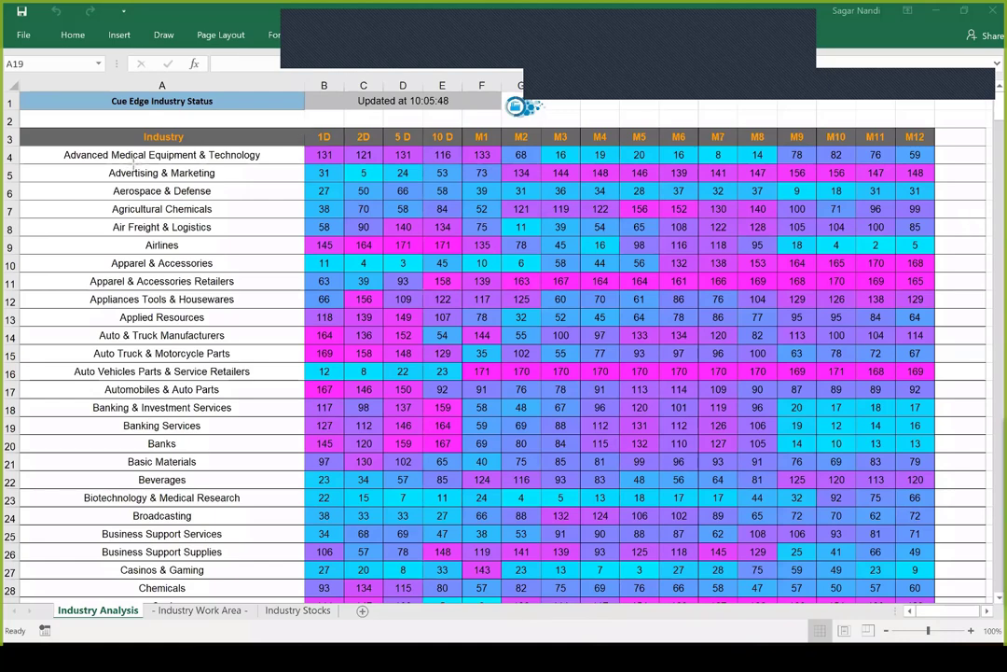
- Mark the Advanced Medical Equipment & Technology name and its rank history with arrows from M8 back to 1D
drag(133, 162, 294, 162)
drag(476, 161, 311, 162)
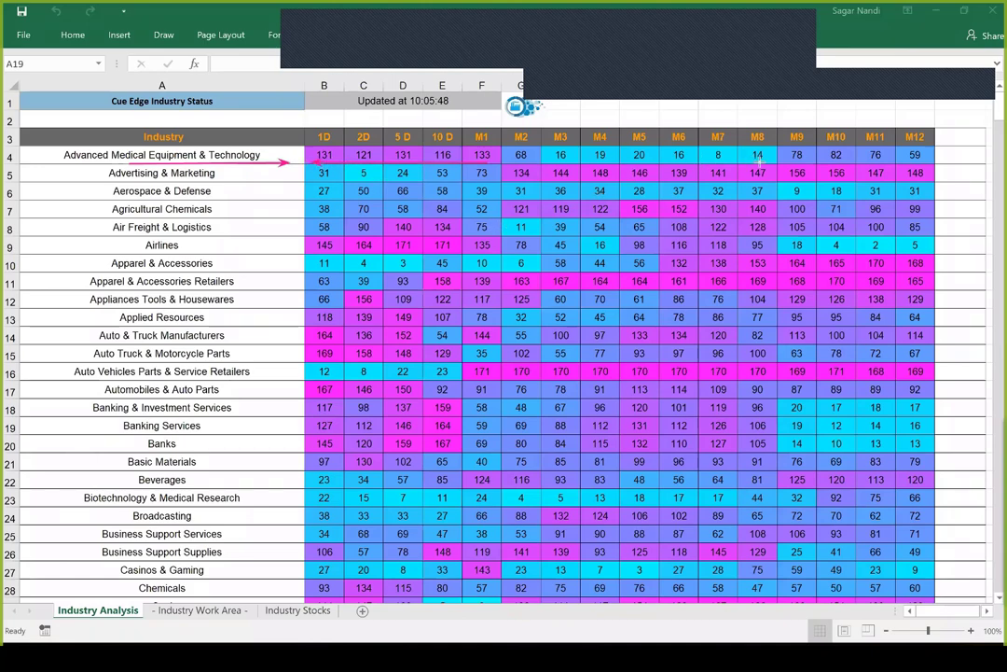
drag(759, 160, 516, 161)
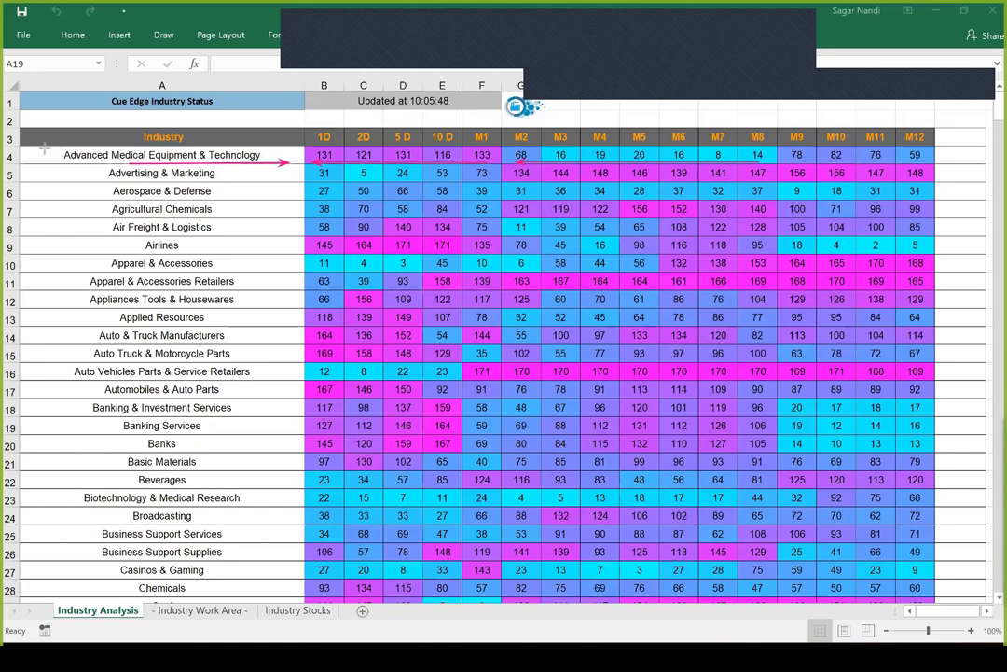
drag(44, 148, 58, 154)
- Point arrows at the Apparel & Accessories name and along its ranks from M12 back to 1D
drag(58, 262, 106, 264)
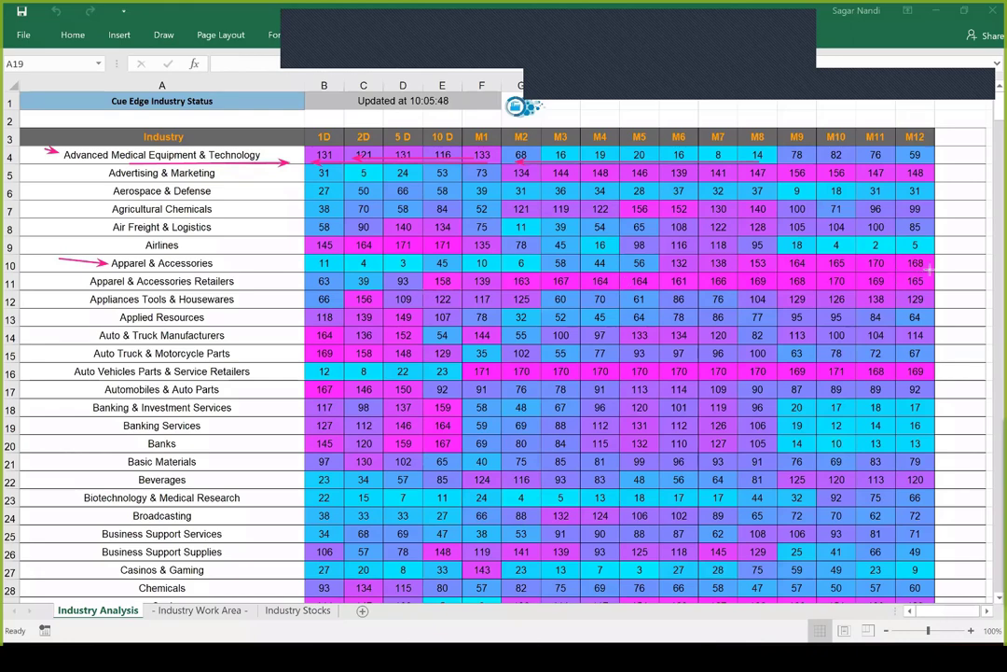
mouse_move(936, 267)
mouse_down()
mouse_move(295, 271)
mouse_move(313, 271)
mouse_up()
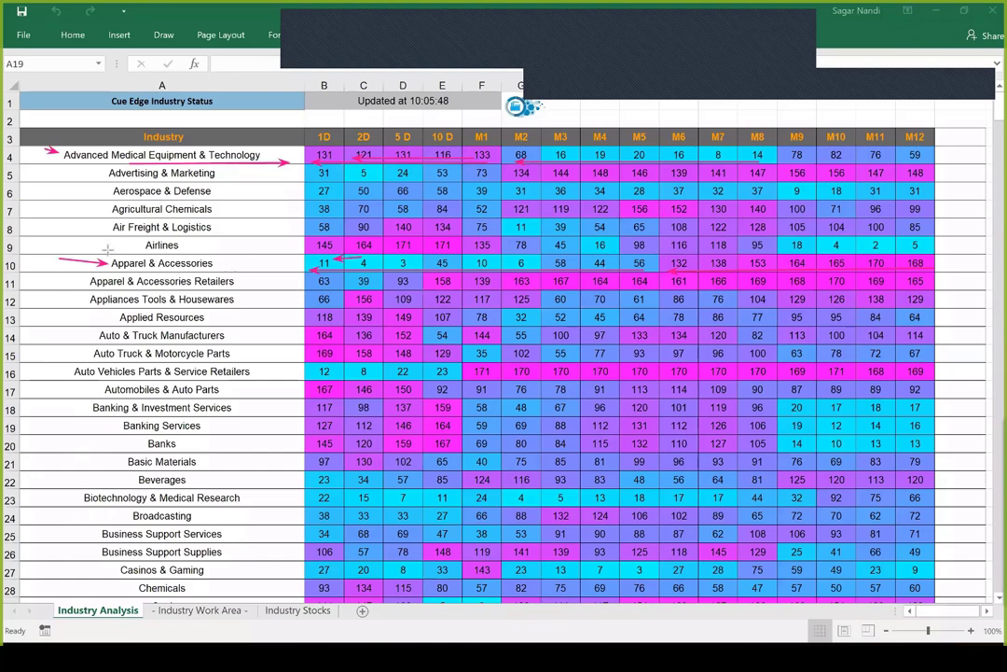
drag(107, 248, 128, 254)
drag(668, 259, 519, 260)
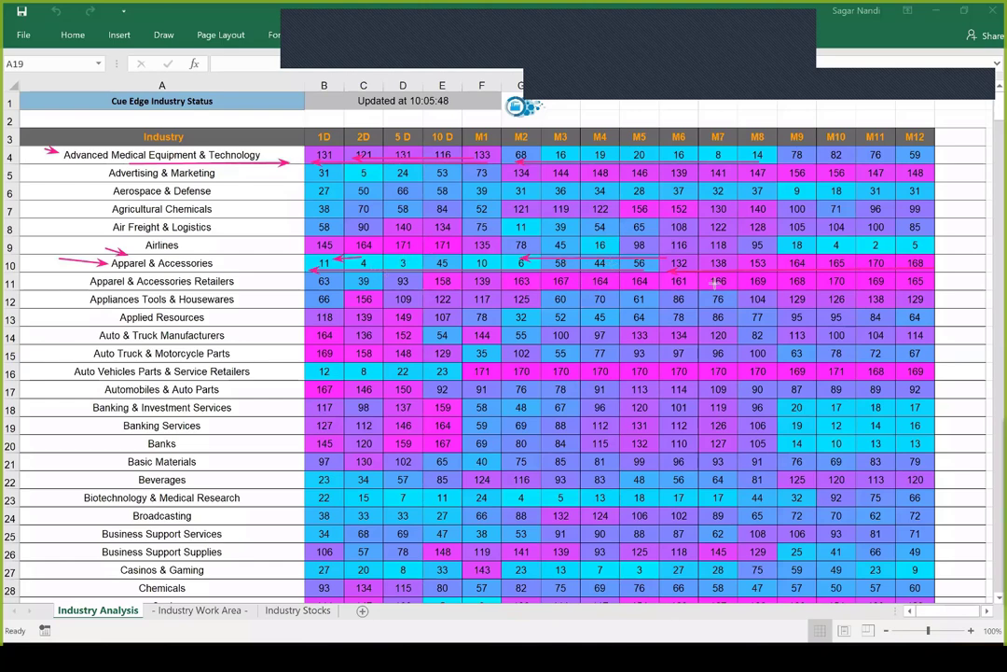
drag(672, 266, 342, 270)
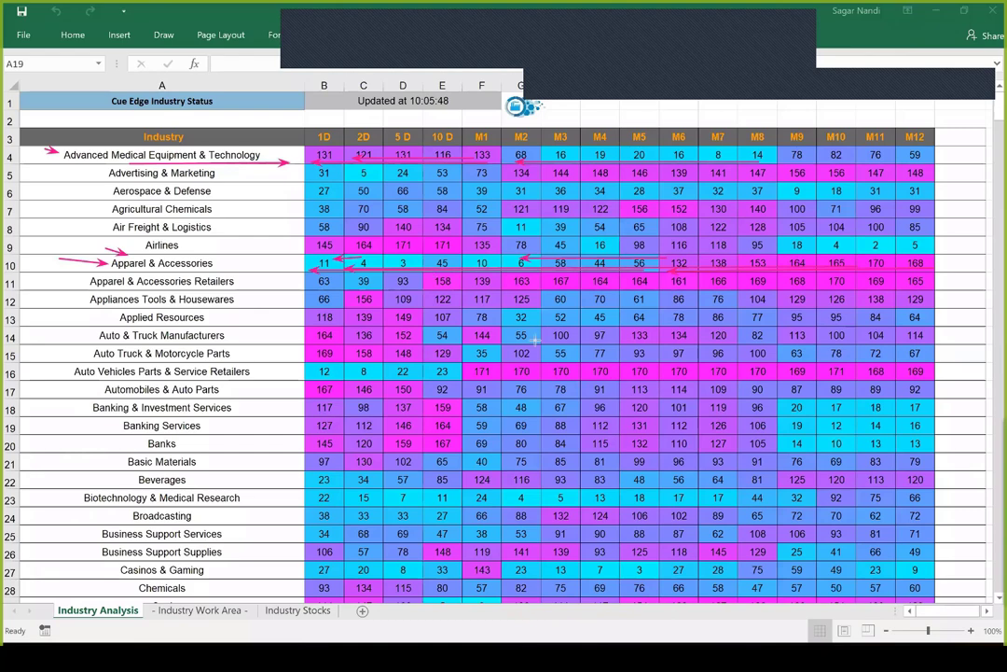
- Mark the Auto Vehicles Parts & Service Retailers and Biotechnology & Medical Research rows with arrows and clear the drawings
drag(743, 380, 405, 383)
drag(311, 383, 268, 379)
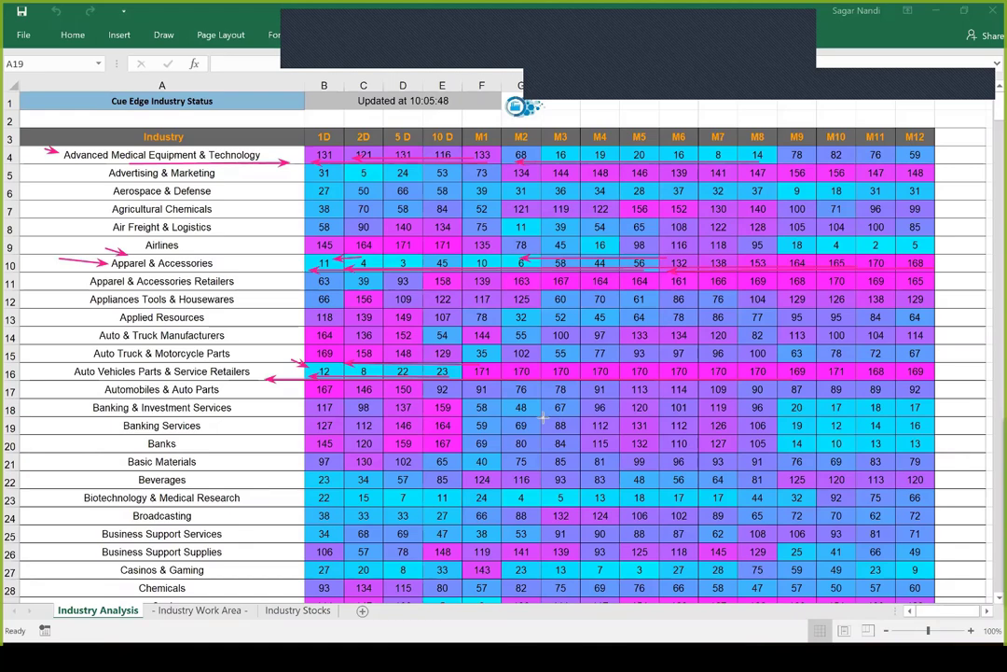
drag(173, 500, 241, 500)
drag(878, 499, 707, 502)
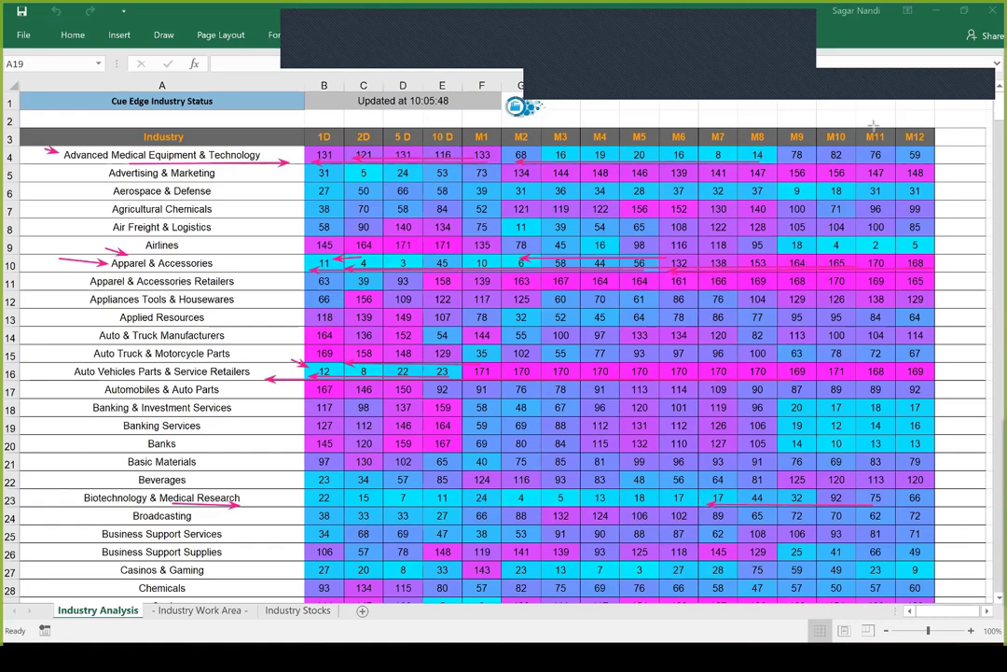
key(e)
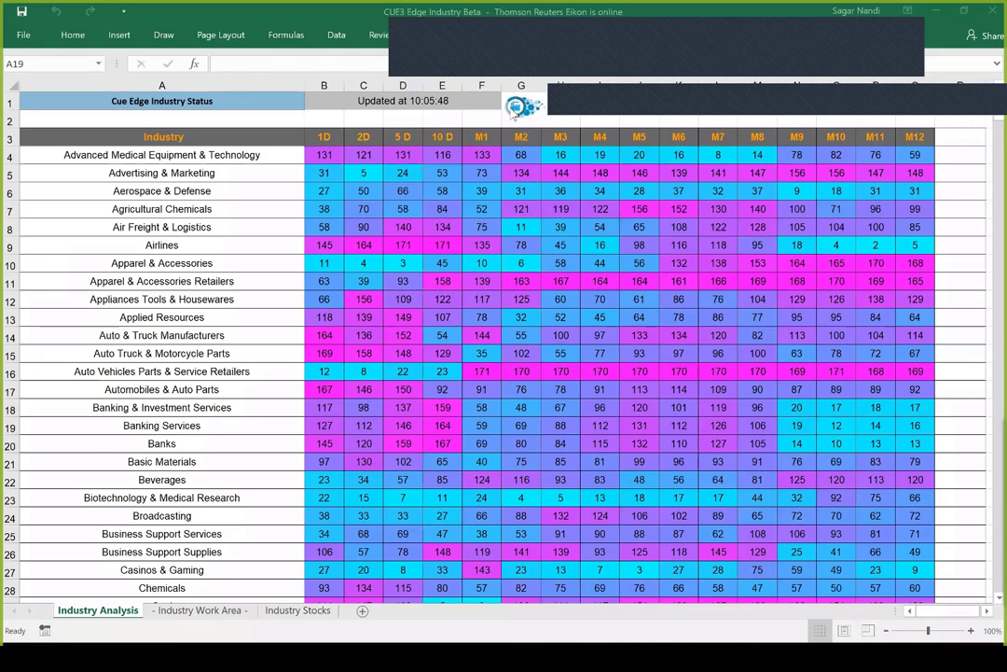
- Sort the Industry Work Area sheet by the 5 D column from smallest to largest
click(519, 107)
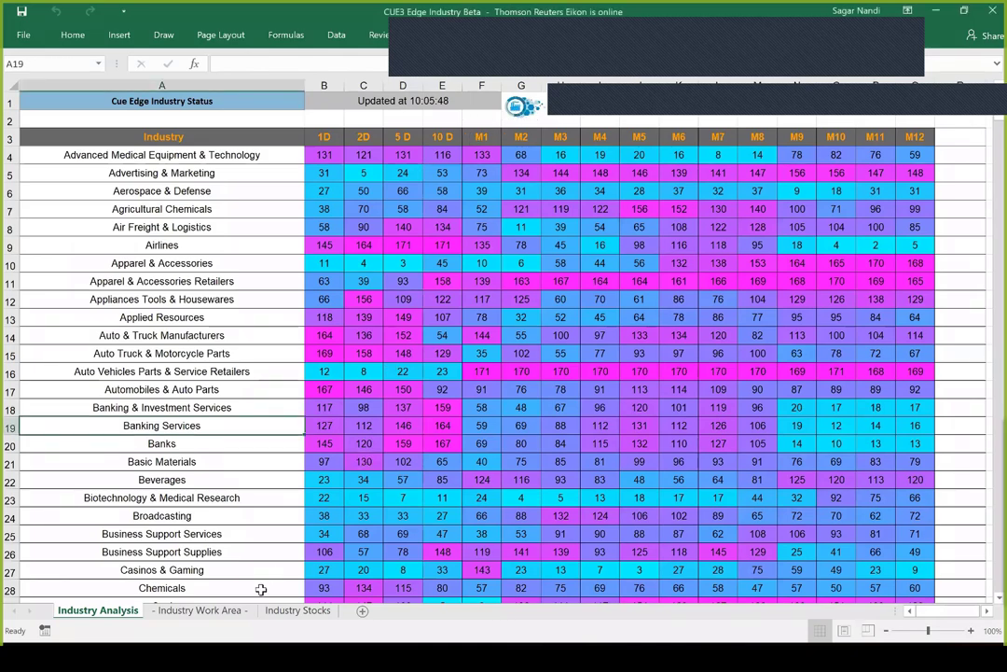
click(211, 611)
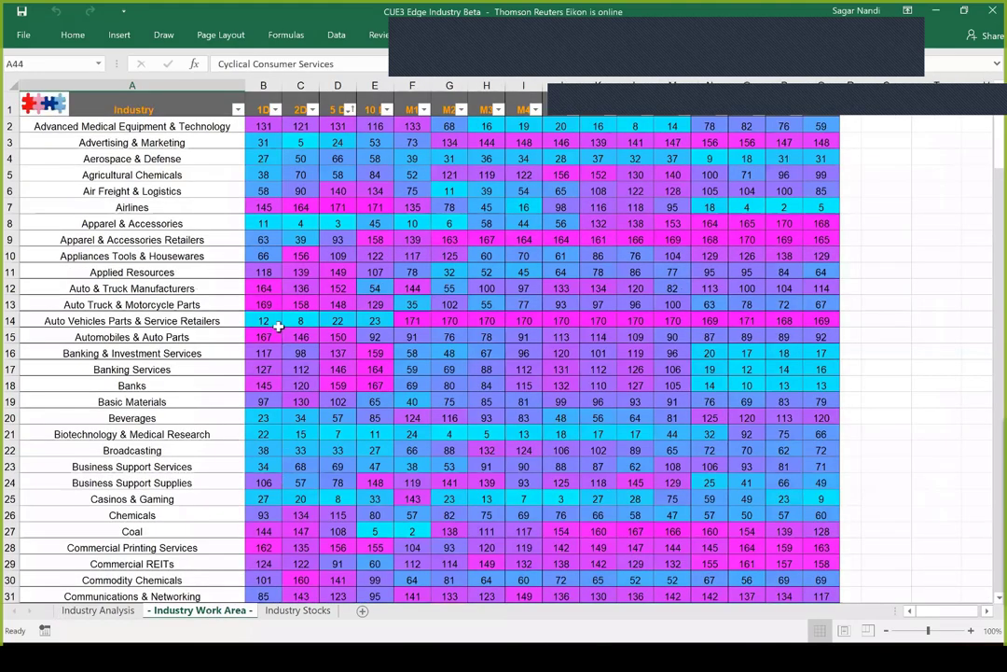
click(350, 109)
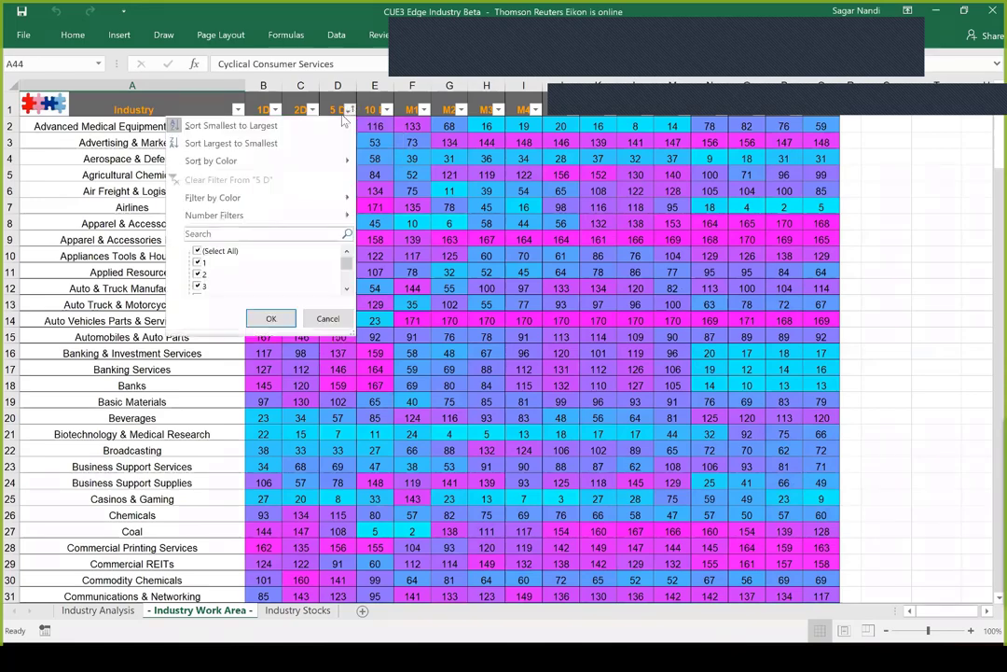
click(315, 127)
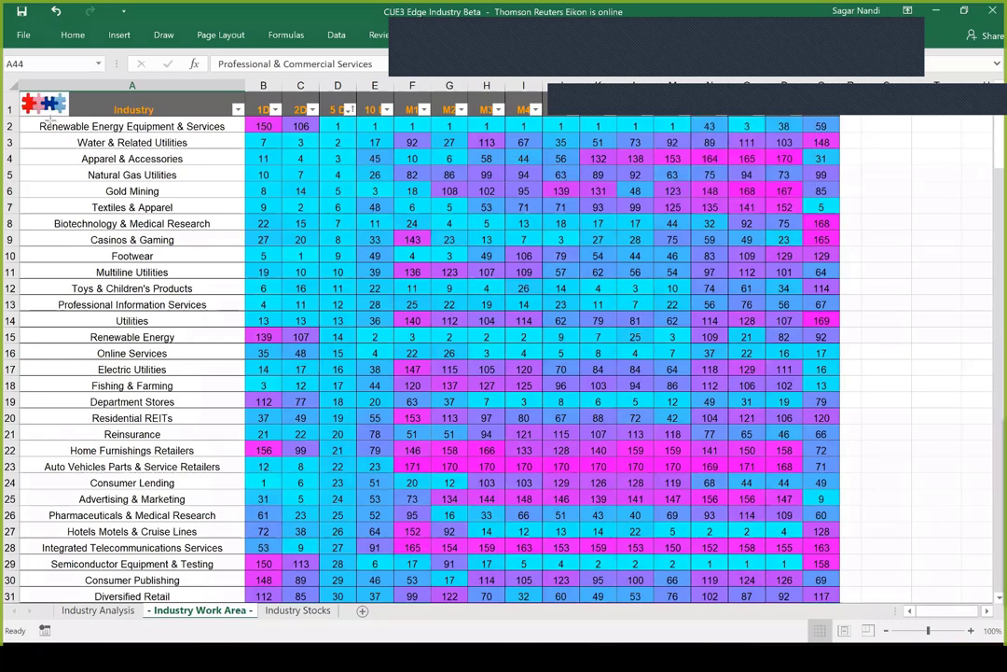
- Mark the Renewable Energy Equipment & Services row and the day and month column headers with arrows, and clear the drawings
drag(47, 119, 186, 118)
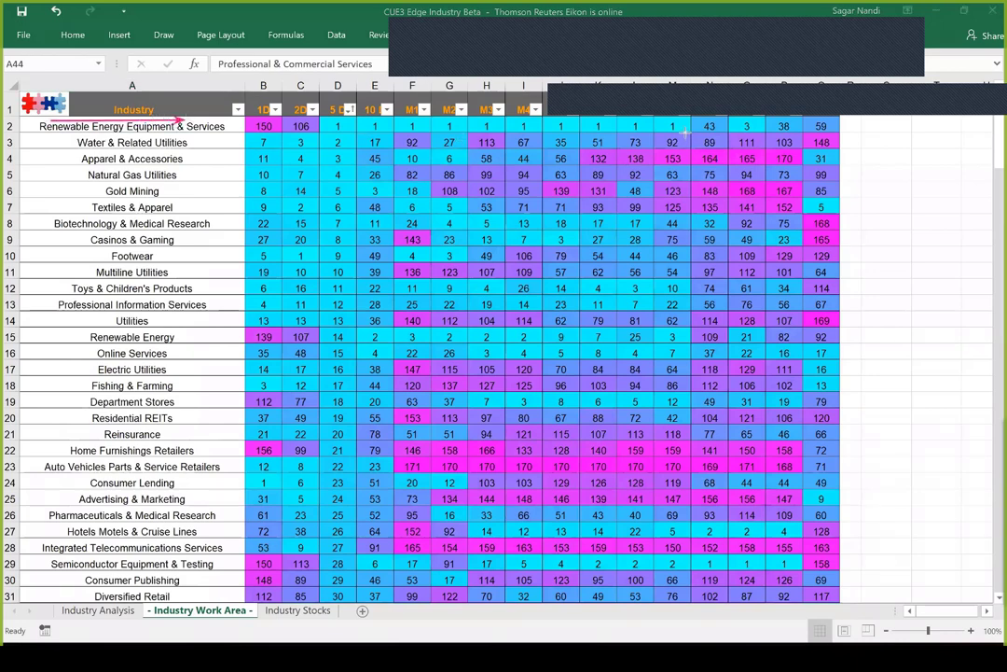
mouse_move(550, 131)
mouse_down()
mouse_move(308, 132)
mouse_move(326, 132)
mouse_up()
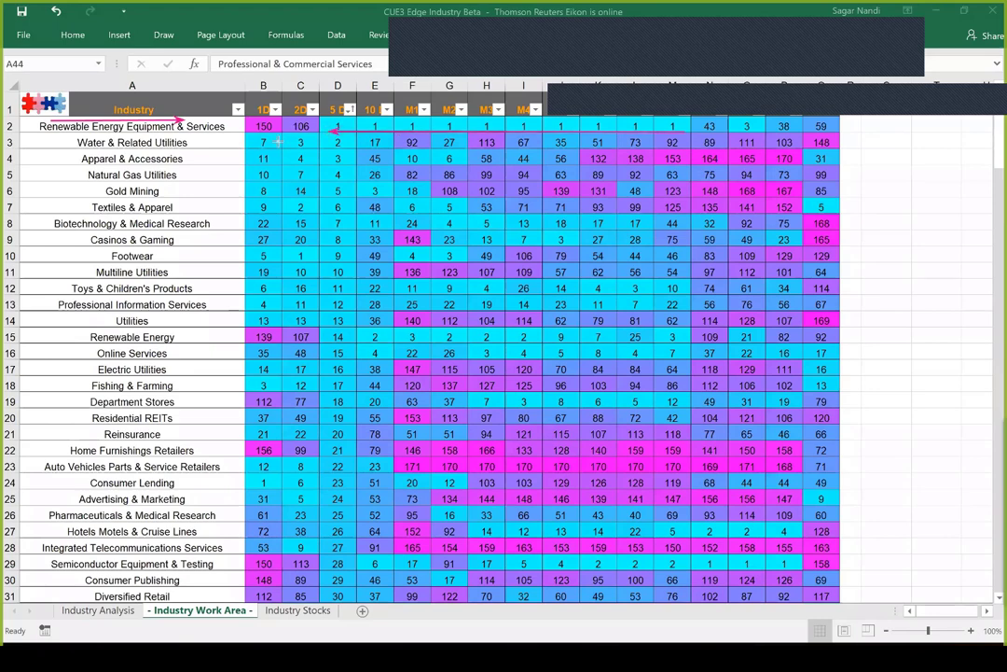
drag(290, 100, 296, 109)
mouse_move(347, 82)
mouse_down()
mouse_move(339, 96)
mouse_move(520, 95)
mouse_up()
mouse_move(317, 82)
mouse_down()
mouse_move(306, 97)
mouse_move(264, 97)
mouse_up()
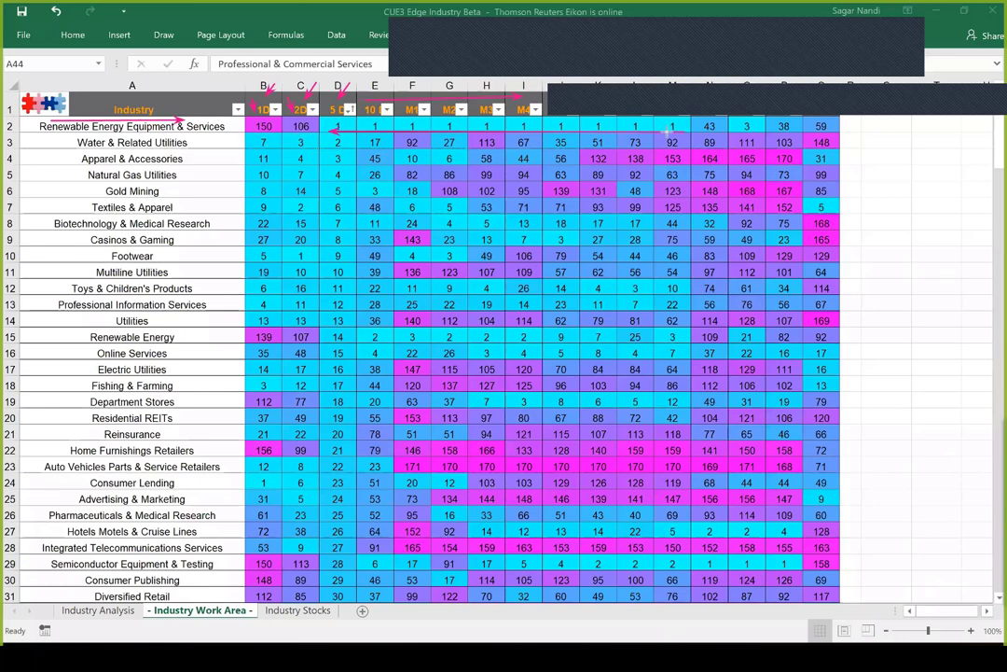
drag(691, 134, 333, 132)
drag(70, 133, 226, 131)
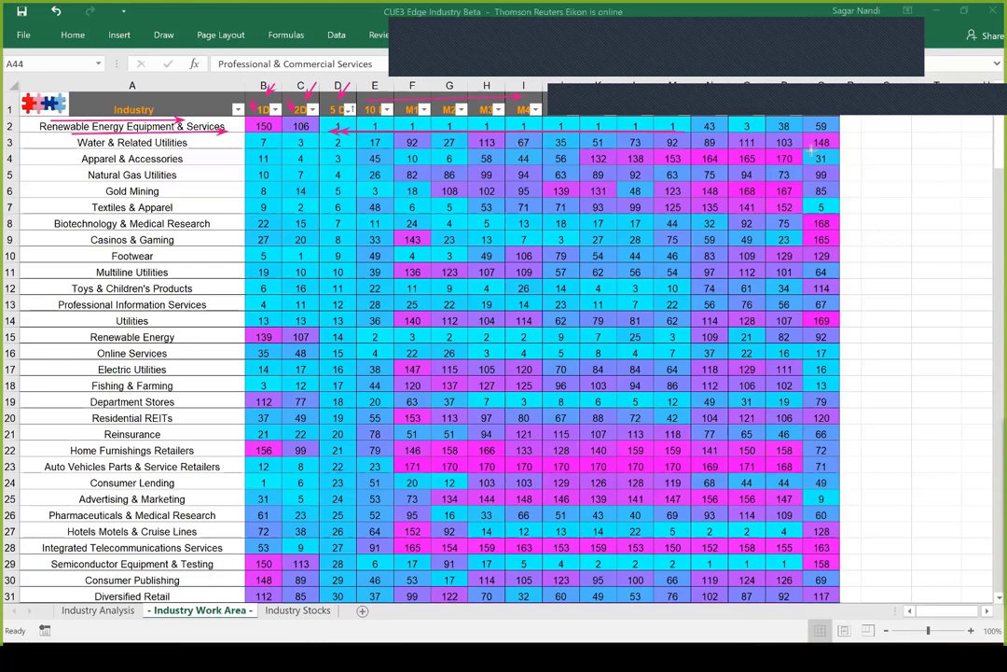
drag(802, 127, 538, 129)
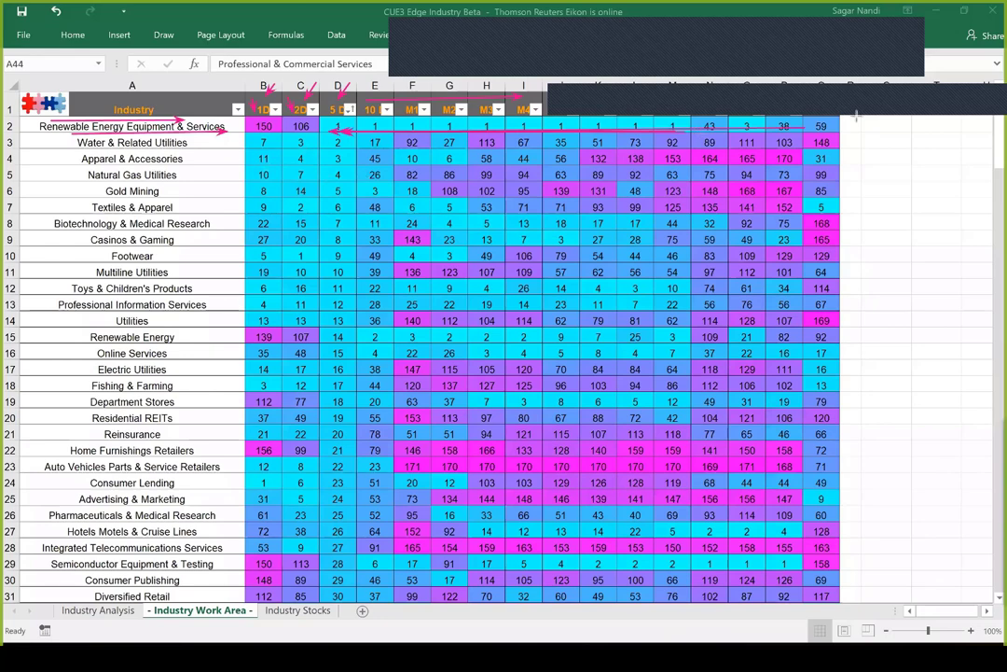
key(Escape)
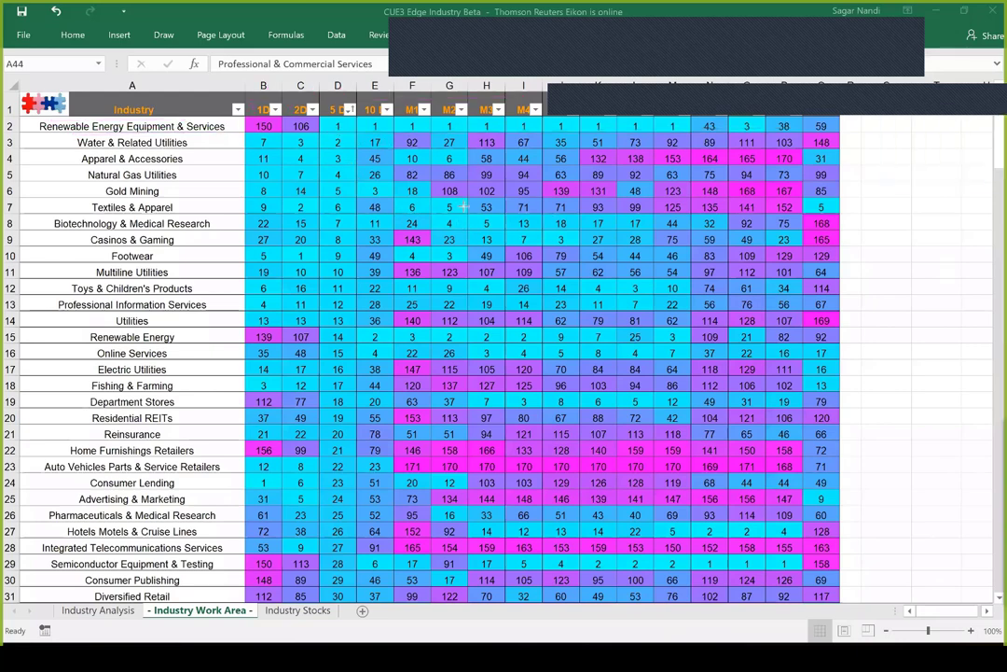
- Mark the Gold Mining name and its ranks across the month and day columns with arrows
drag(51, 190, 106, 190)
drag(691, 193, 532, 196)
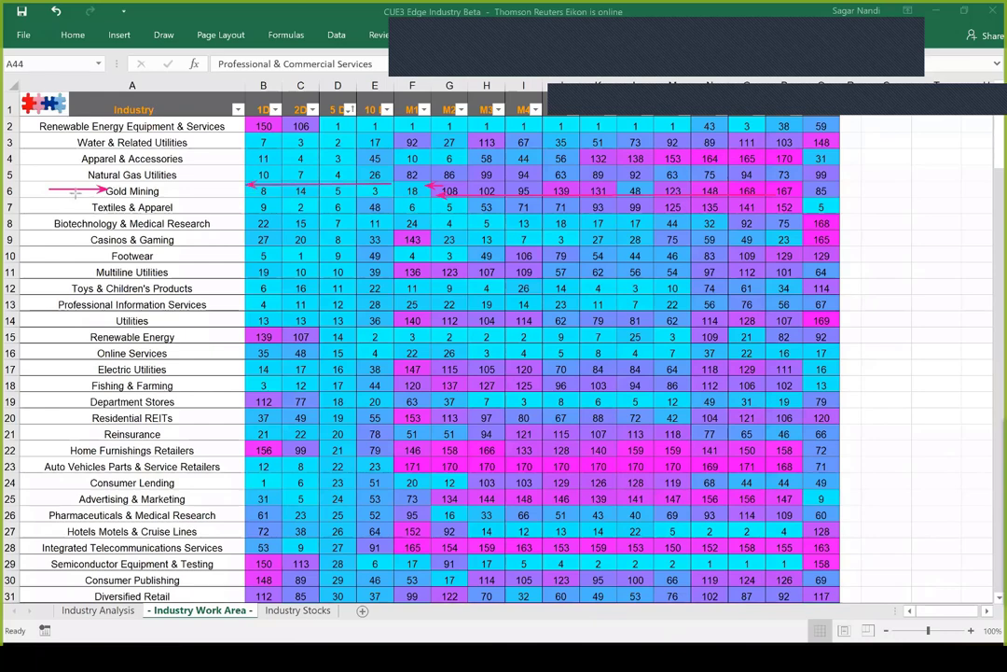
drag(50, 195, 107, 194)
- Mark the Utilities, Natural Gas Utilities and Multiline Utilities rows with arrows and clear the drawings
drag(53, 318, 109, 319)
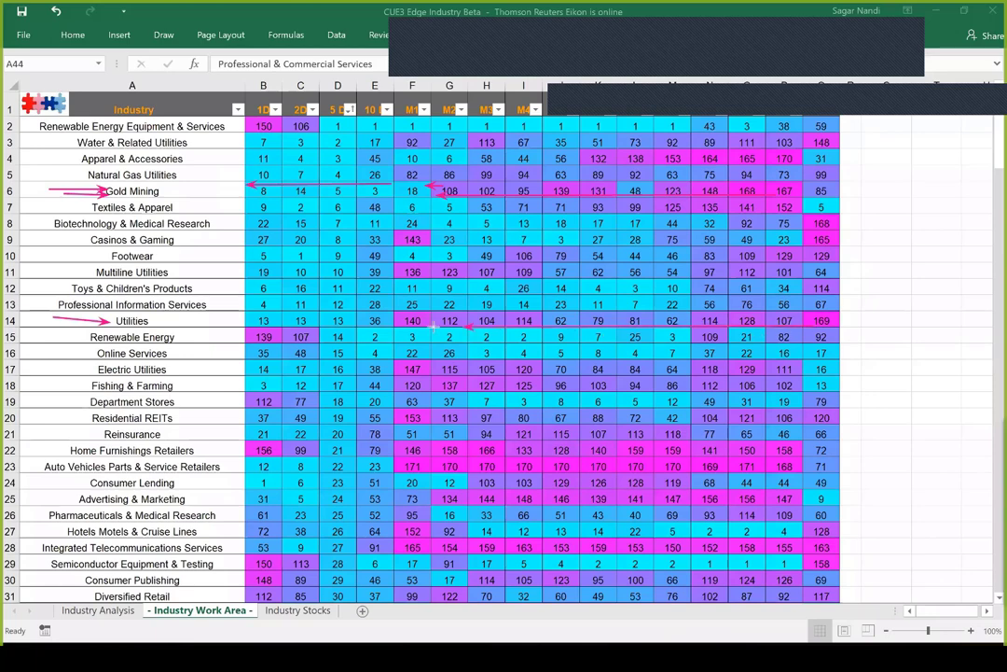
mouse_move(386, 316)
mouse_down()
mouse_move(217, 316)
mouse_move(252, 315)
mouse_up()
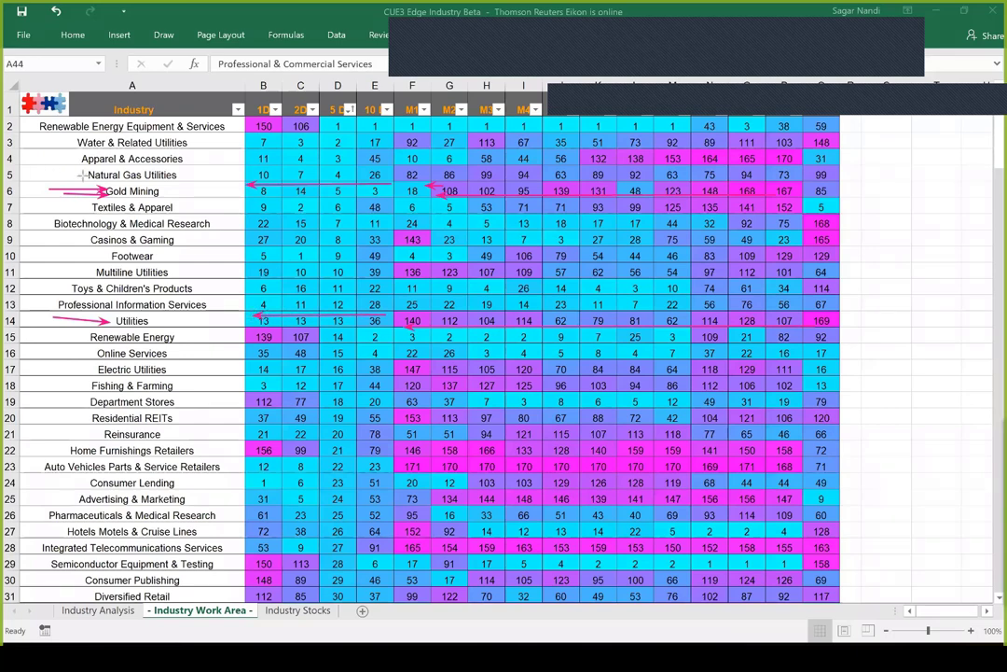
drag(45, 170, 86, 175)
drag(67, 264, 88, 273)
drag(625, 276, 324, 278)
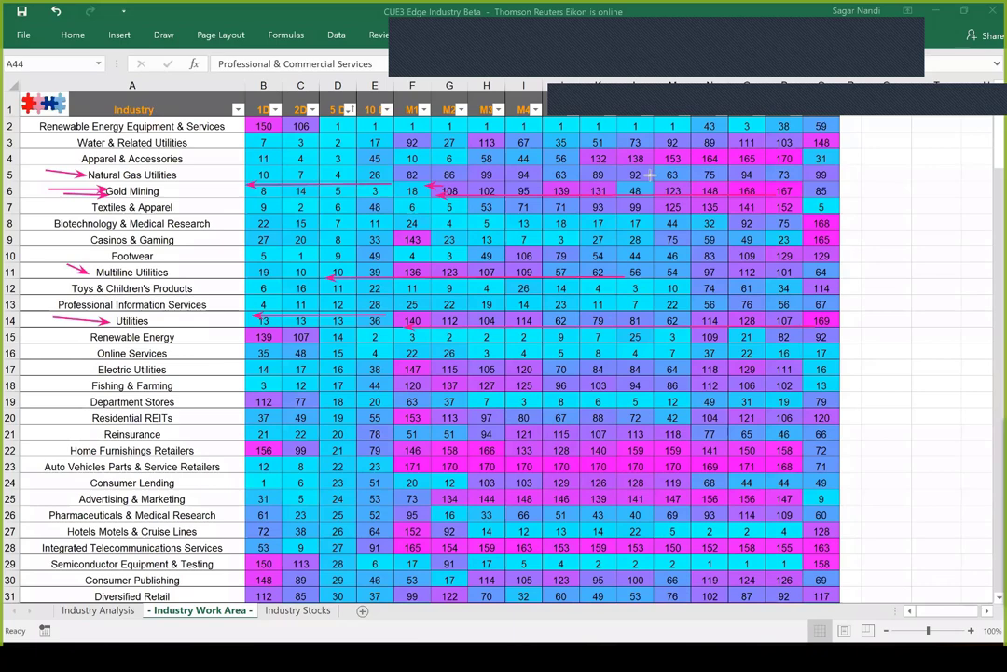
drag(651, 174, 315, 174)
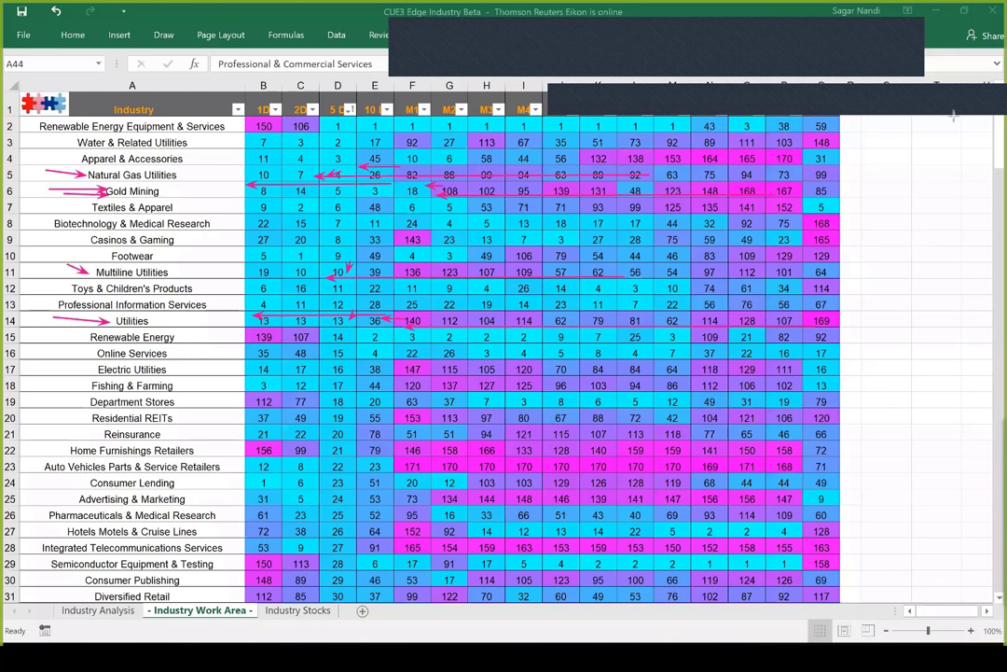
key(e)
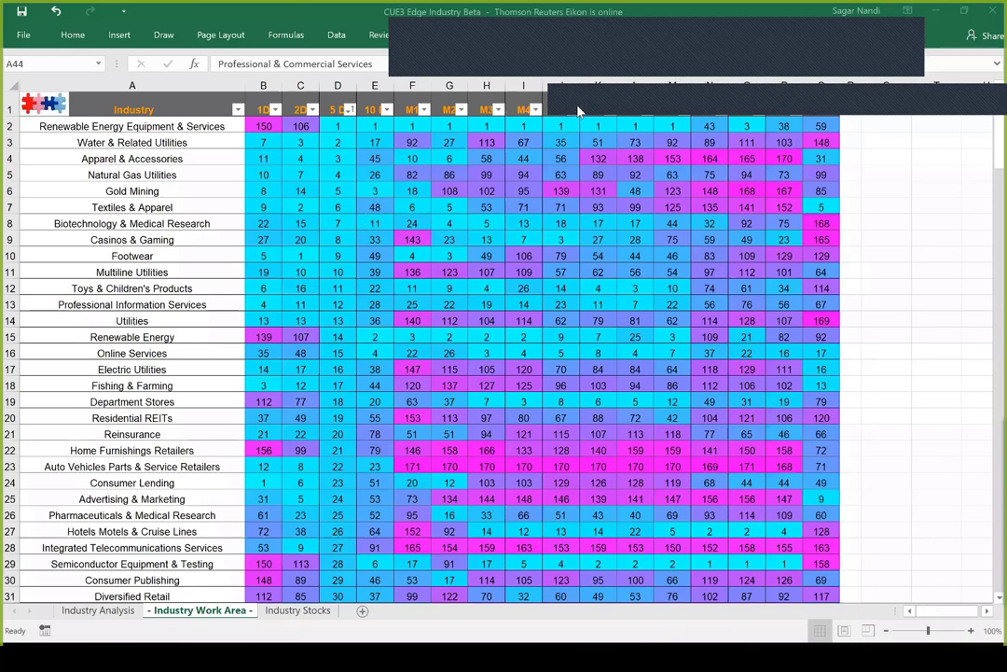
- Bring up the Natural Gas Utilities constituents on the Industry Stocks sheet and copy the tickers ATO.N through WGL.N
click(119, 177)
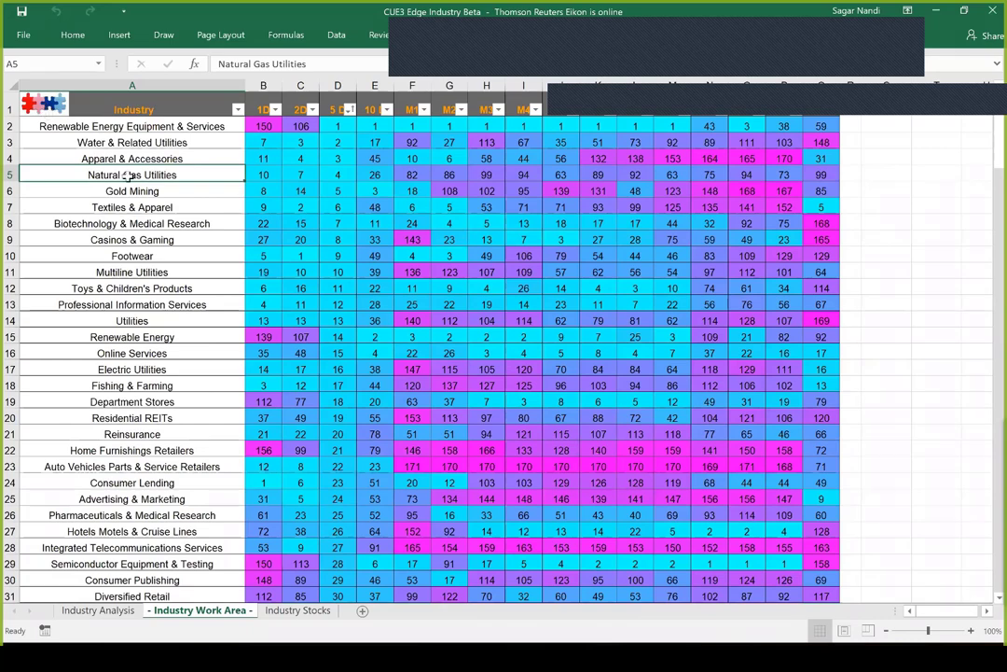
click(295, 612)
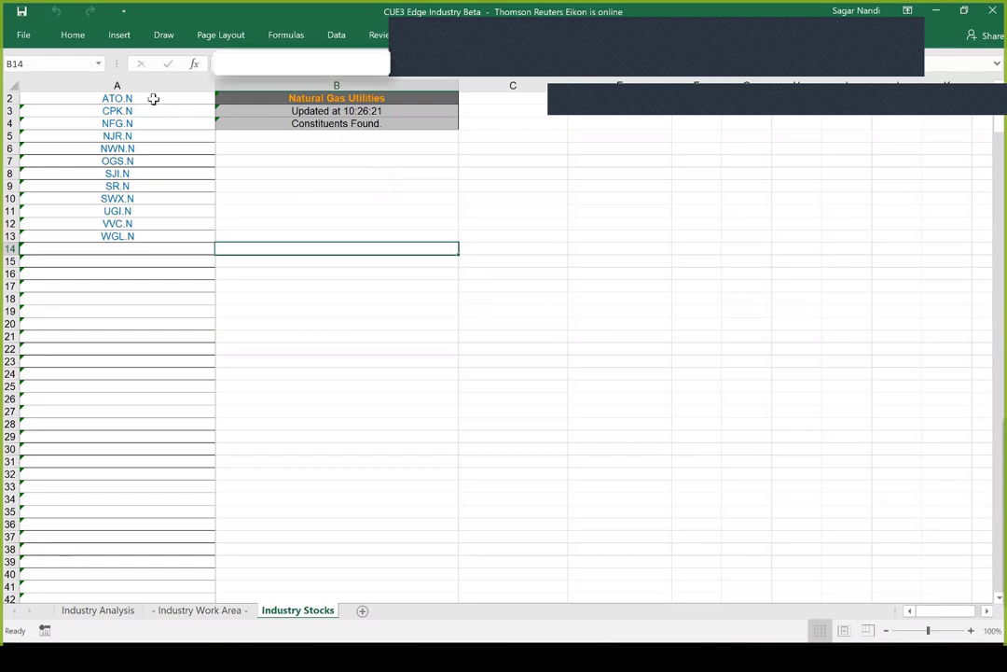
drag(154, 99, 154, 235)
key(ctrl+c)
click(338, 211)
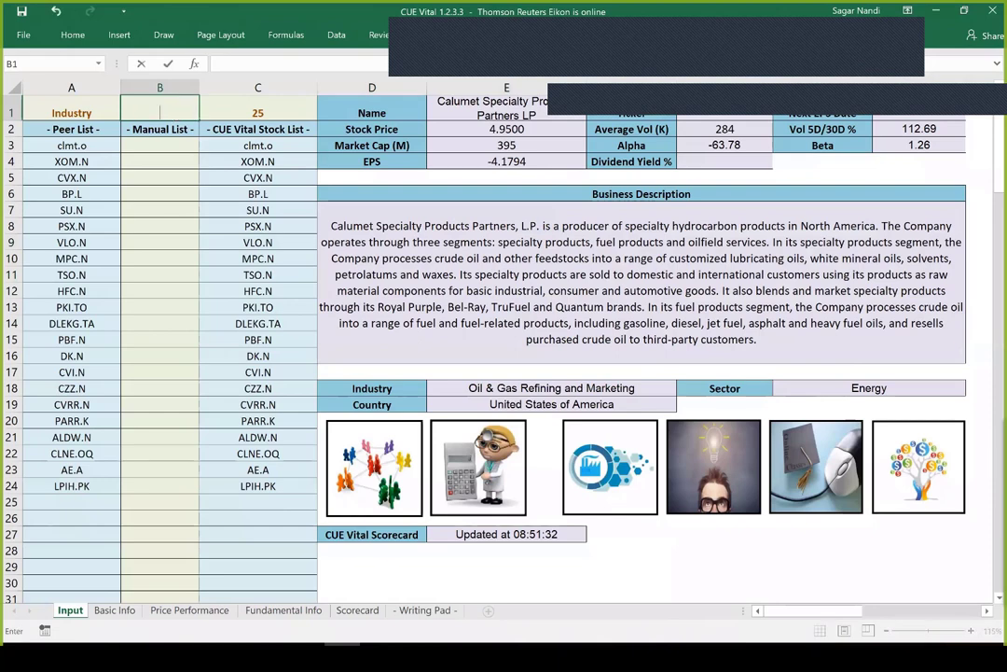
- In the CUE Vital workbook's Input sheet, clear the ticker in B1 and paste the copied tickers as values into the Manual List from B3
key(Delete)
key(Return)
click(159, 146)
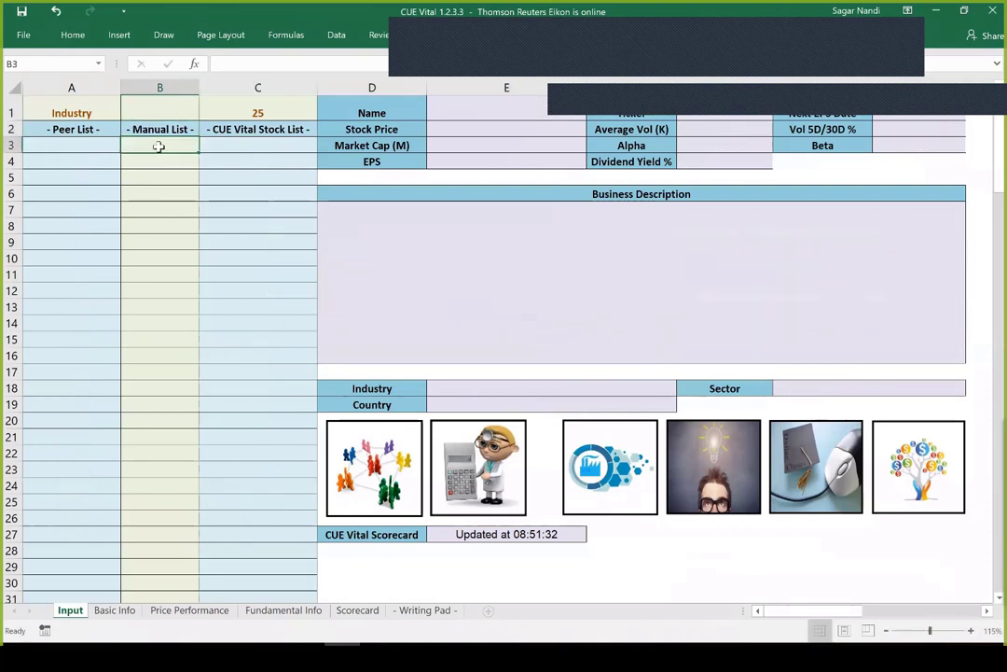
right_click(158, 146)
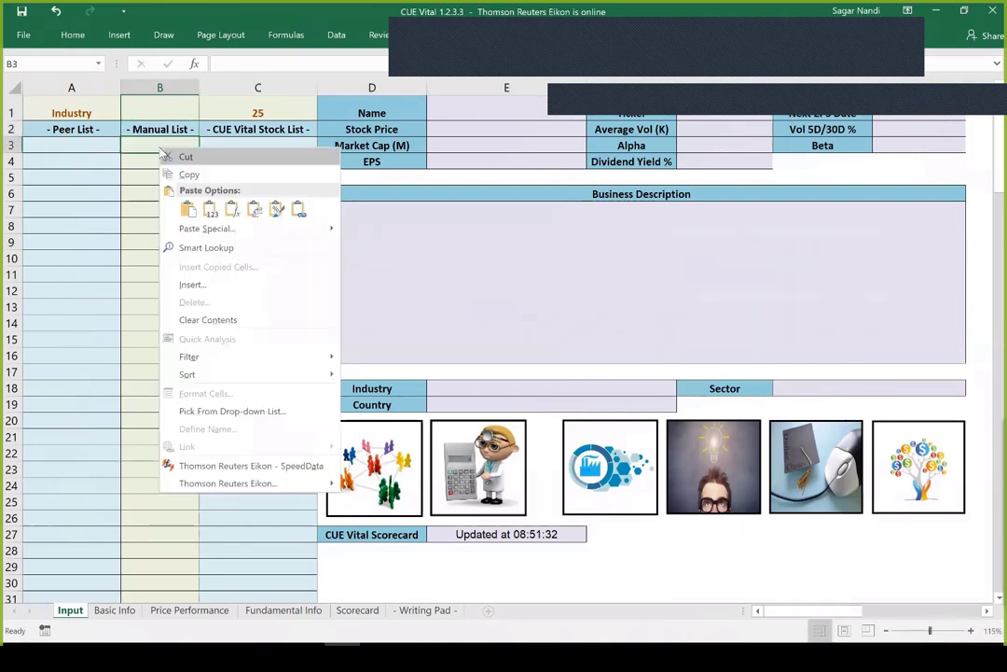
click(207, 211)
click(160, 354)
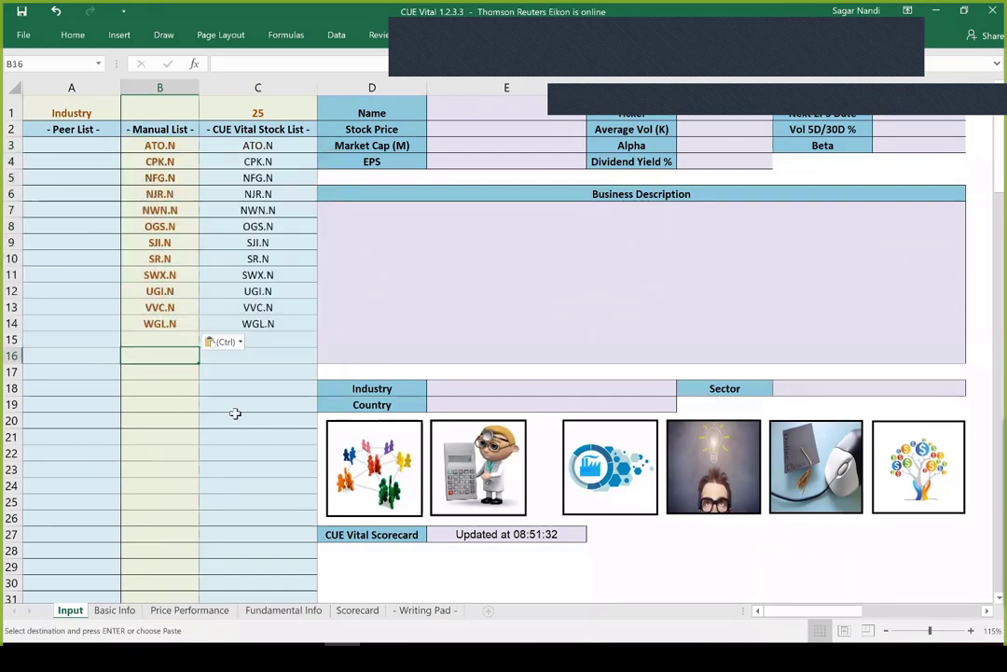
- Run the CUE Vital scorecard for the pasted stocks and mark NFG.N's Relative Value Score on the Scorecard sheet with an arrow
click(474, 462)
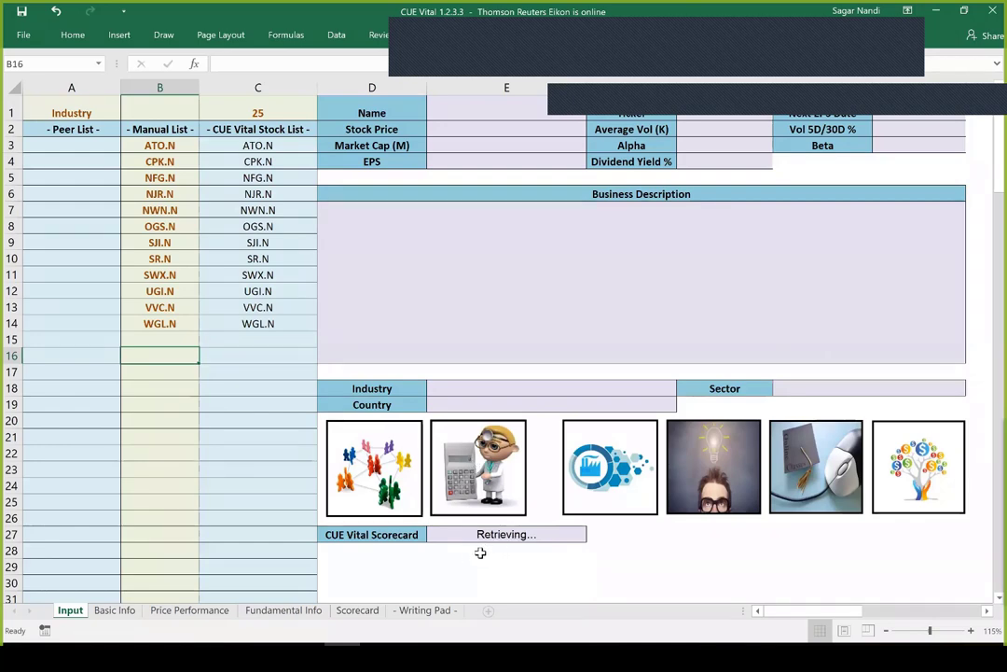
click(358, 611)
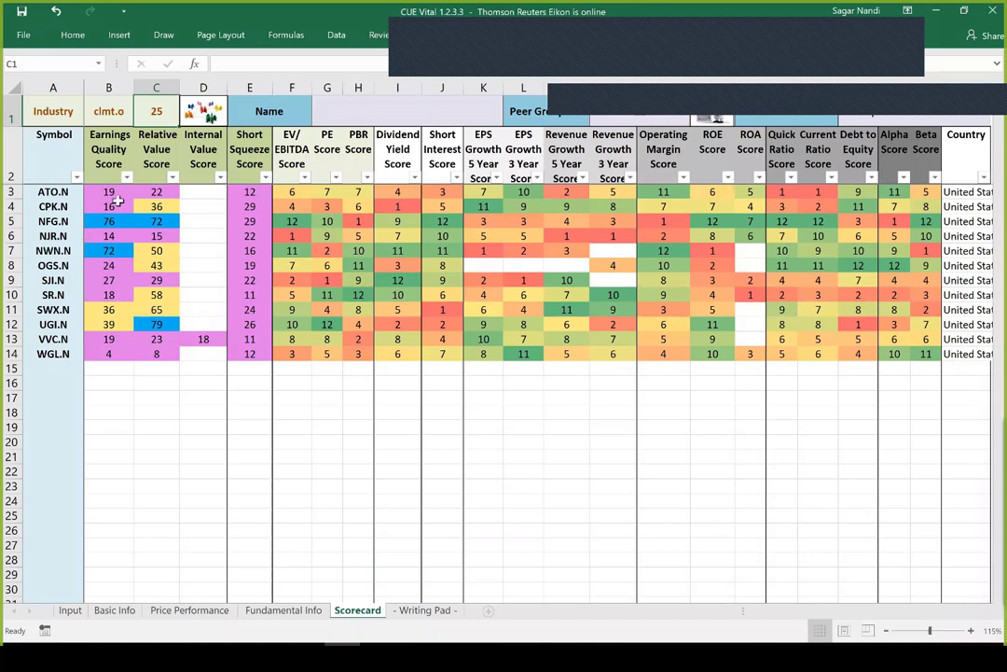
click(43, 223)
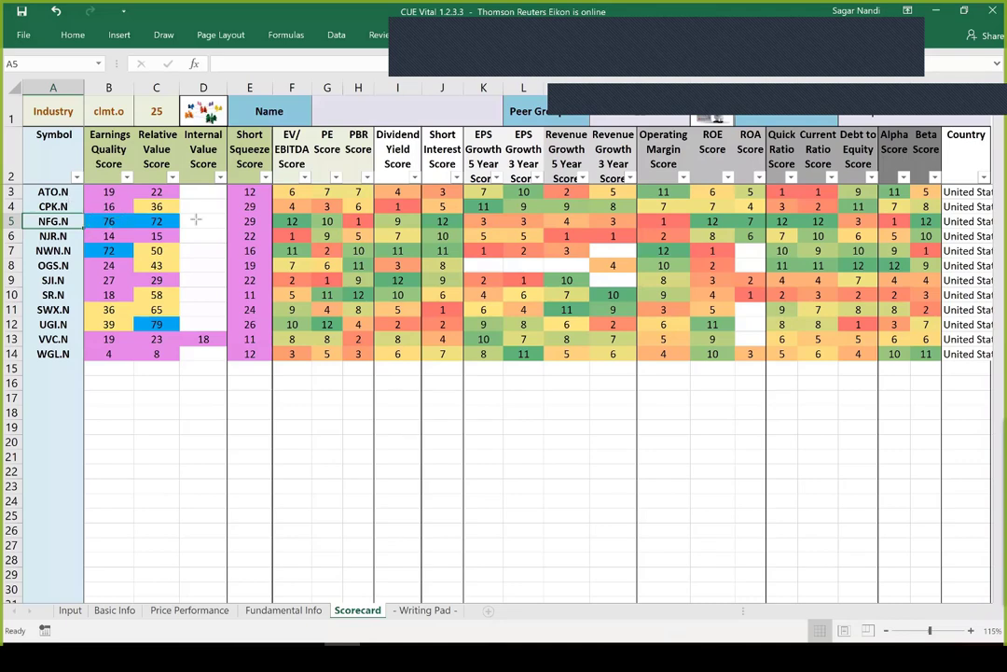
drag(210, 214, 175, 221)
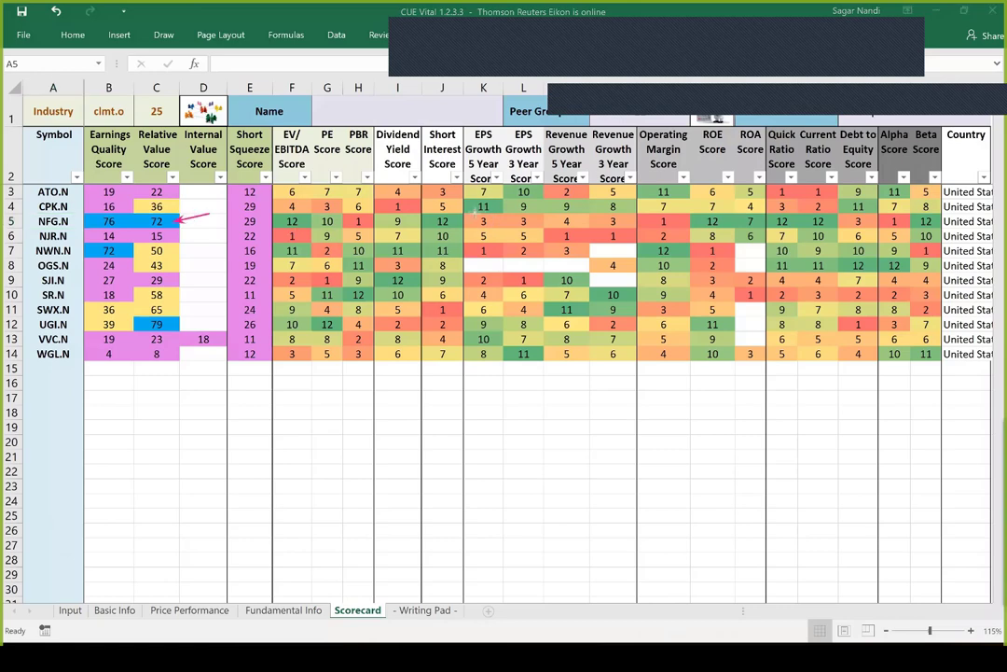
- Mark the CPK.N and VVC.N symbols and their EPS and revenue growth scores on the Scorecard sheet with arrows
drag(484, 213, 634, 213)
drag(79, 195, 69, 205)
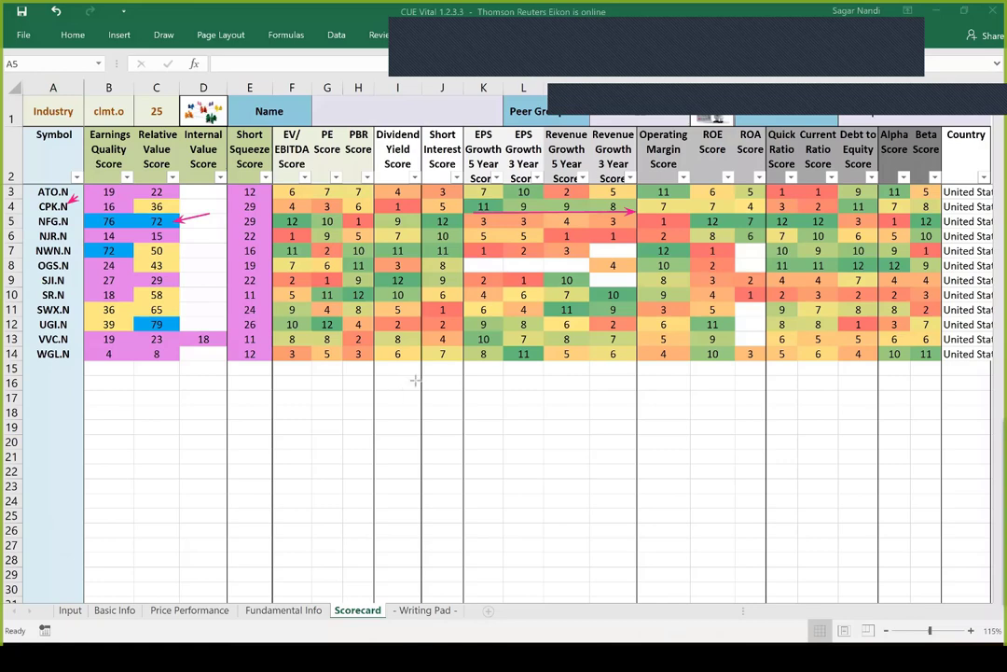
drag(86, 333, 74, 343)
drag(480, 341, 628, 343)
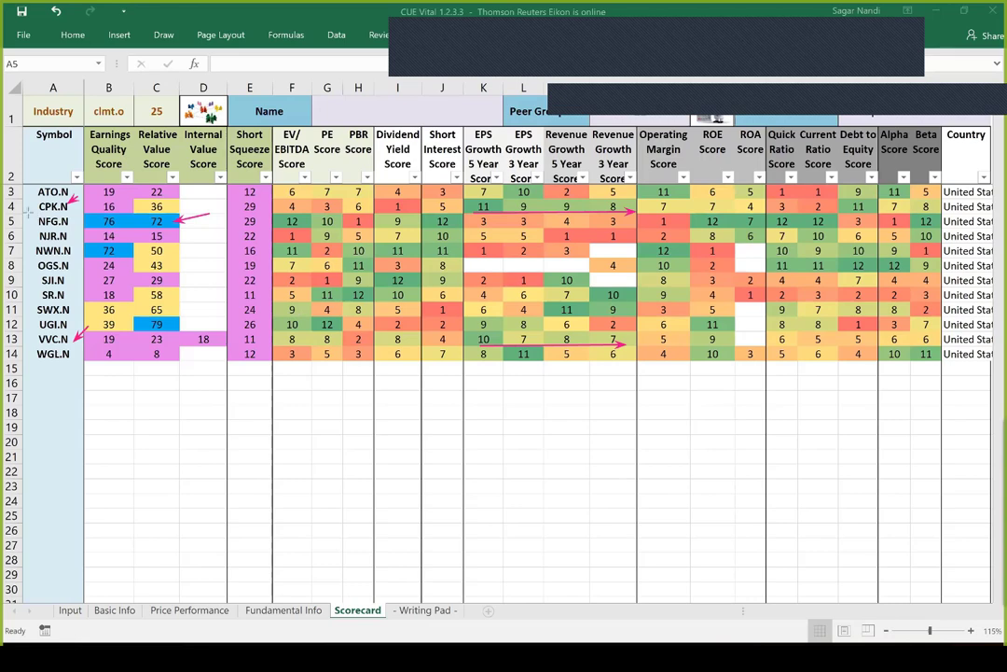
- Point arrows at CPK.N, NFG.N and VVC.N, trace the SJI.N row through its revenue growth scores, and clear the drawings
mouse_move(28, 213)
mouse_down()
mouse_move(39, 221)
mouse_move(39, 203)
mouse_up()
drag(28, 331, 40, 340)
mouse_move(29, 269)
mouse_down()
mouse_move(173, 284)
mouse_move(639, 284)
mouse_up()
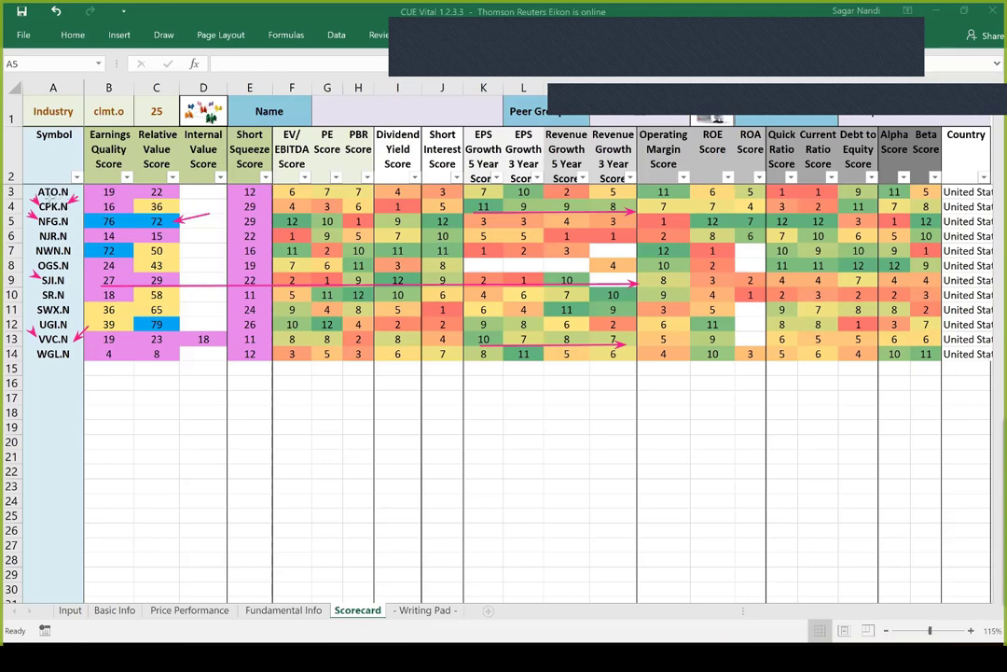
key(e)
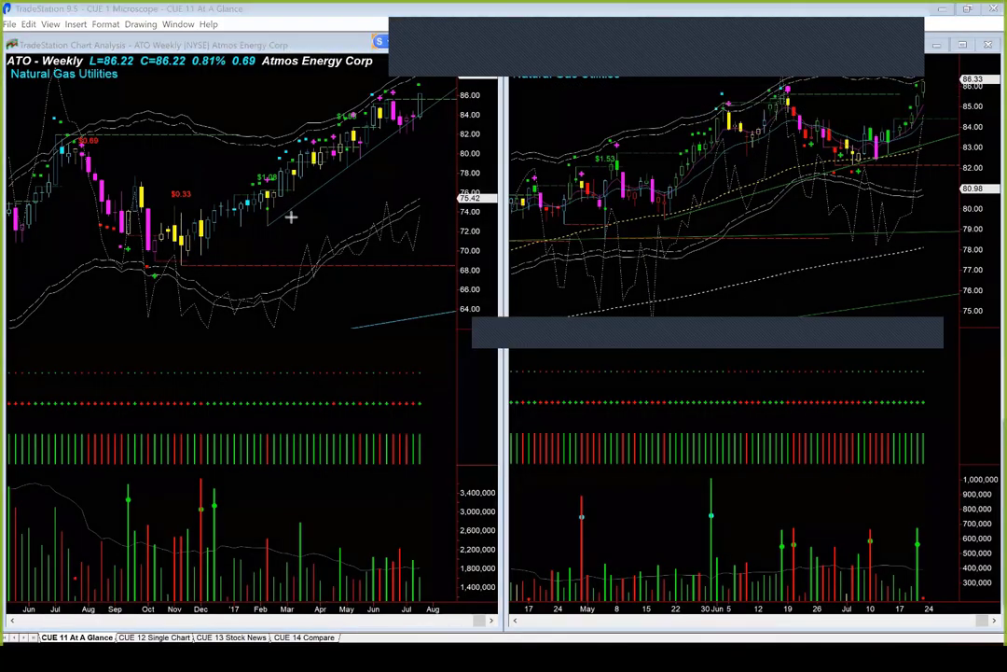
- On the TradeStation ATO charts, mark the weekly uptrend and the daily chart's June pullback and July lows with arrows
drag(289, 216, 424, 128)
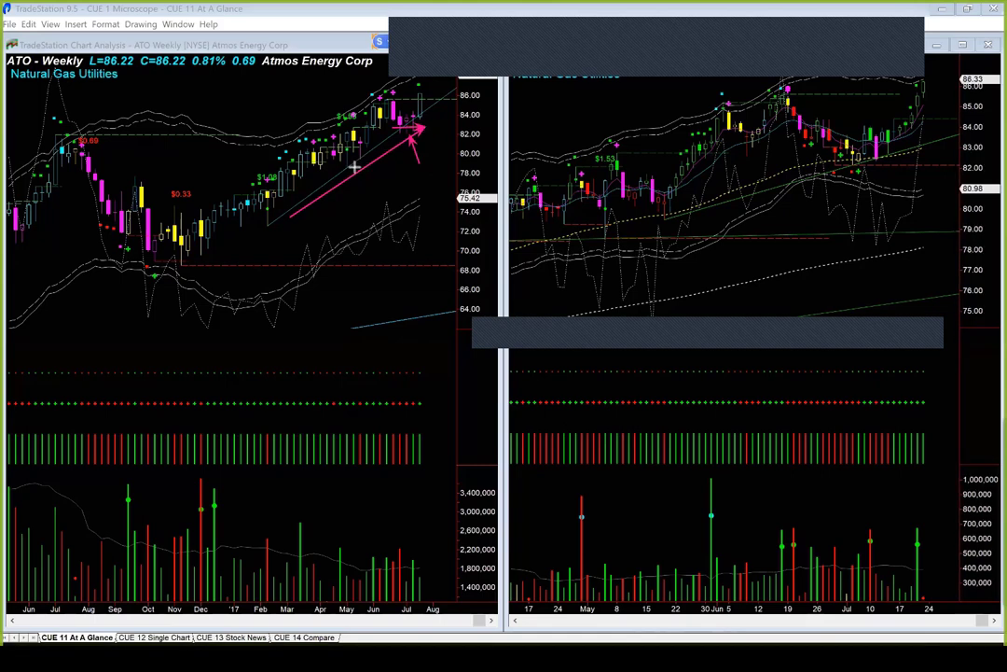
drag(354, 166, 449, 101)
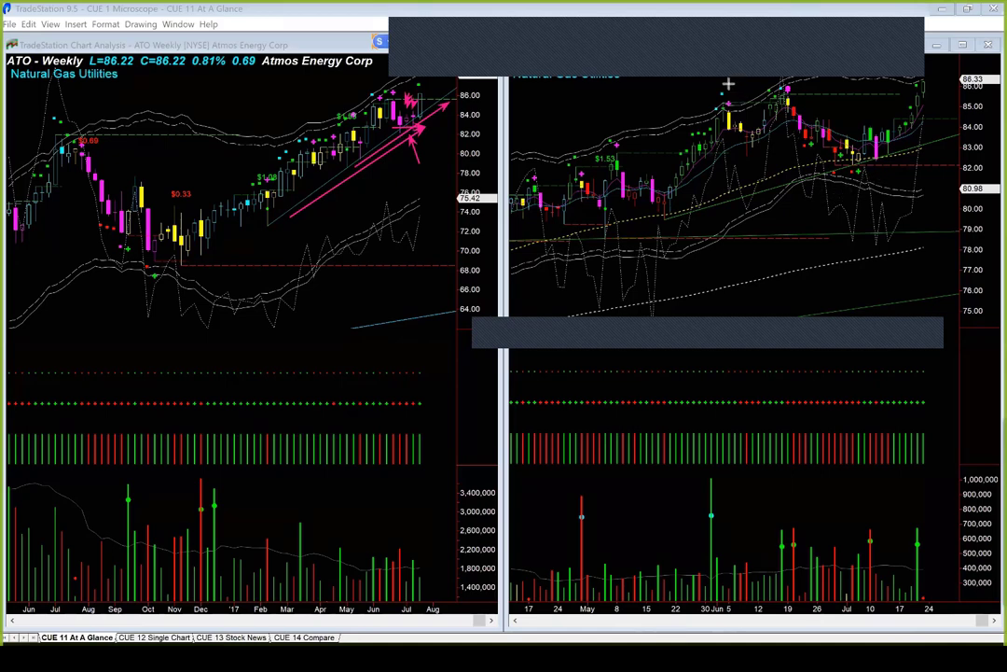
mouse_move(730, 86)
mouse_down()
mouse_move(787, 91)
mouse_move(853, 134)
mouse_up()
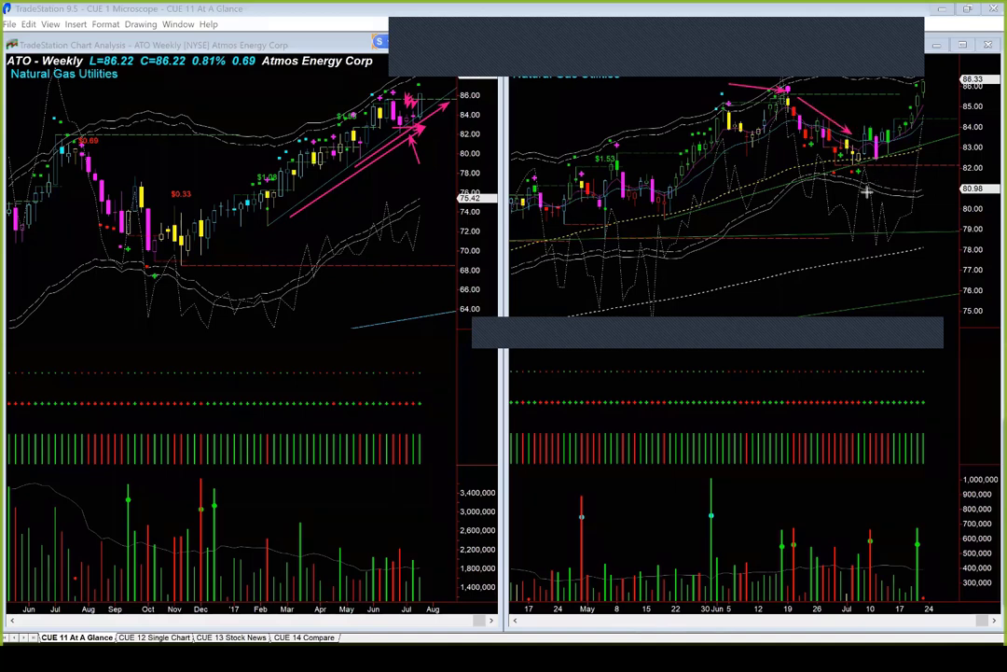
mouse_move(866, 191)
mouse_down()
mouse_move(877, 166)
mouse_move(894, 159)
mouse_up()
drag(932, 149, 903, 137)
drag(929, 170, 919, 162)
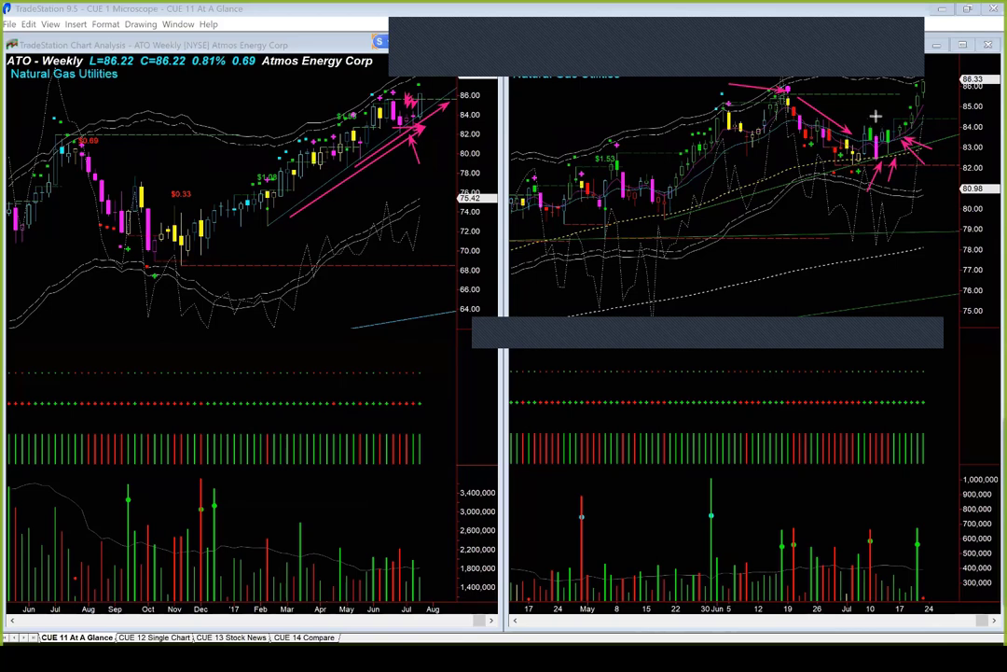
- Add arrows along ATO's July rebound on the daily chart, clear the drawings, and point a fresh arrow at the mid-July support
drag(875, 113, 881, 128)
drag(836, 170, 924, 147)
key(Escape)
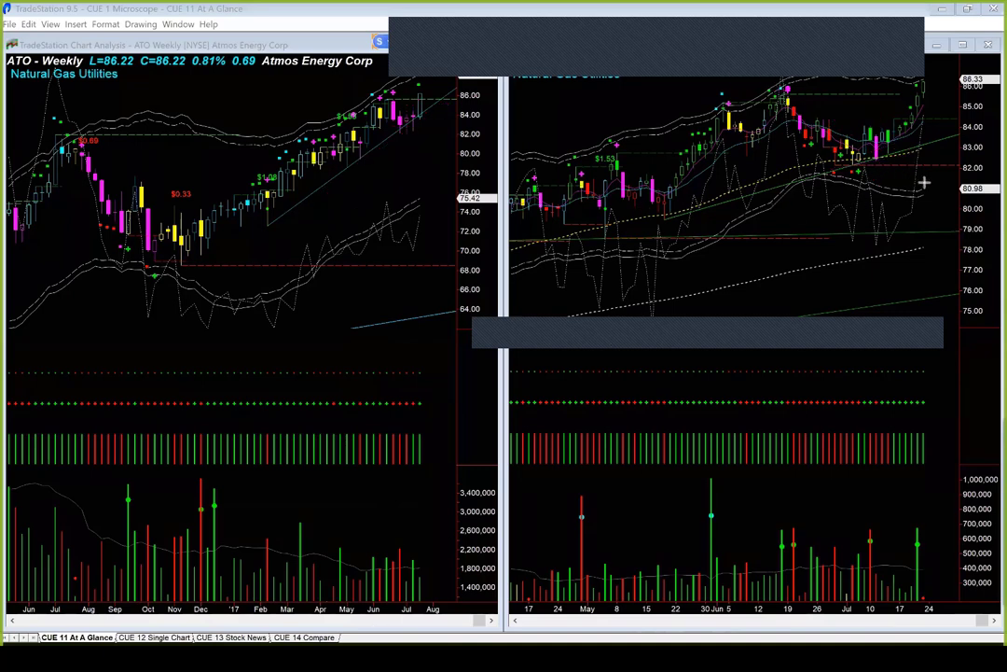
drag(961, 190, 891, 159)
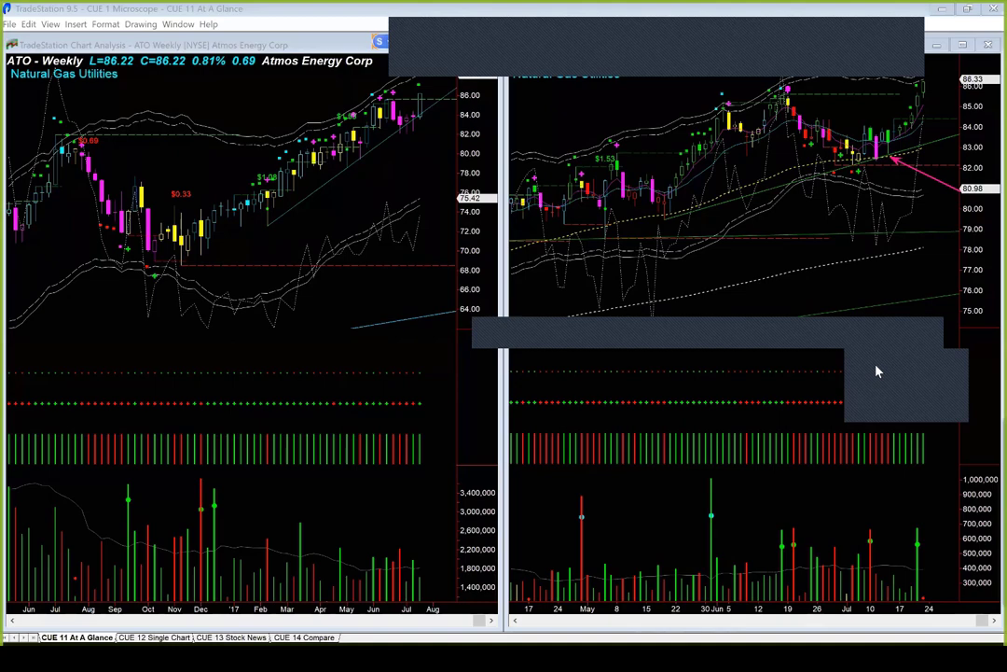
- Select CPK.N on the Excel Scorecard sheet and bring up the Chesapeake Utilities charts in TradeStation
key(alt+Tab)
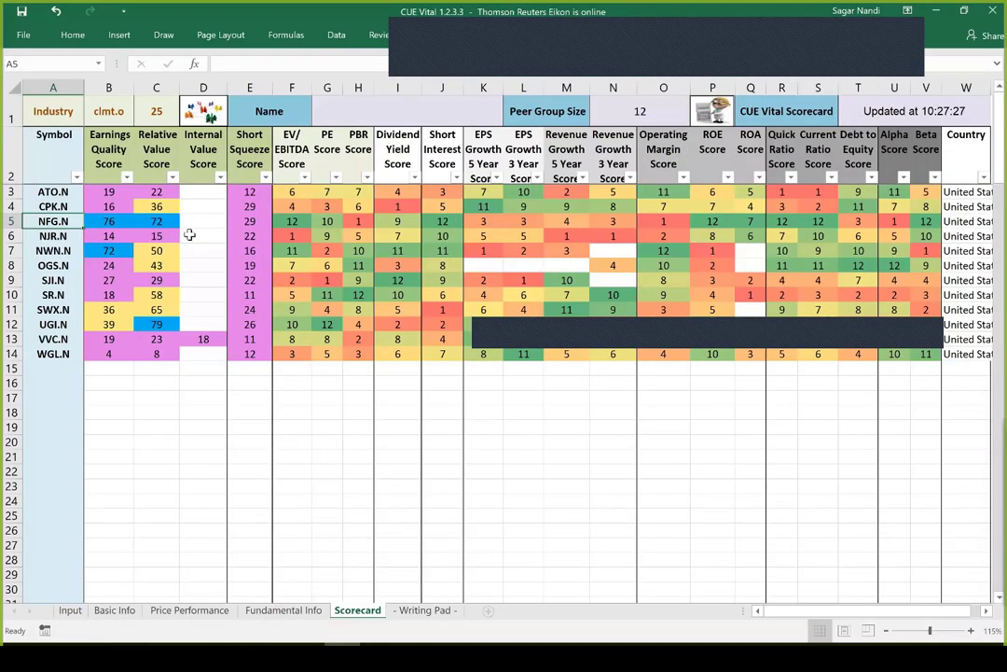
click(48, 206)
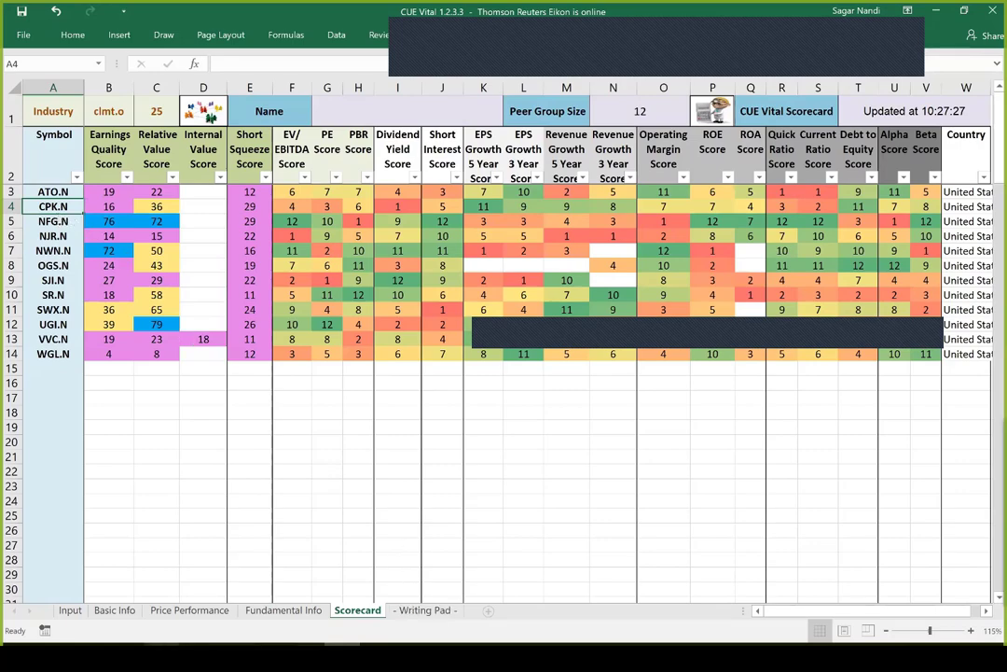
key(alt+Tab)
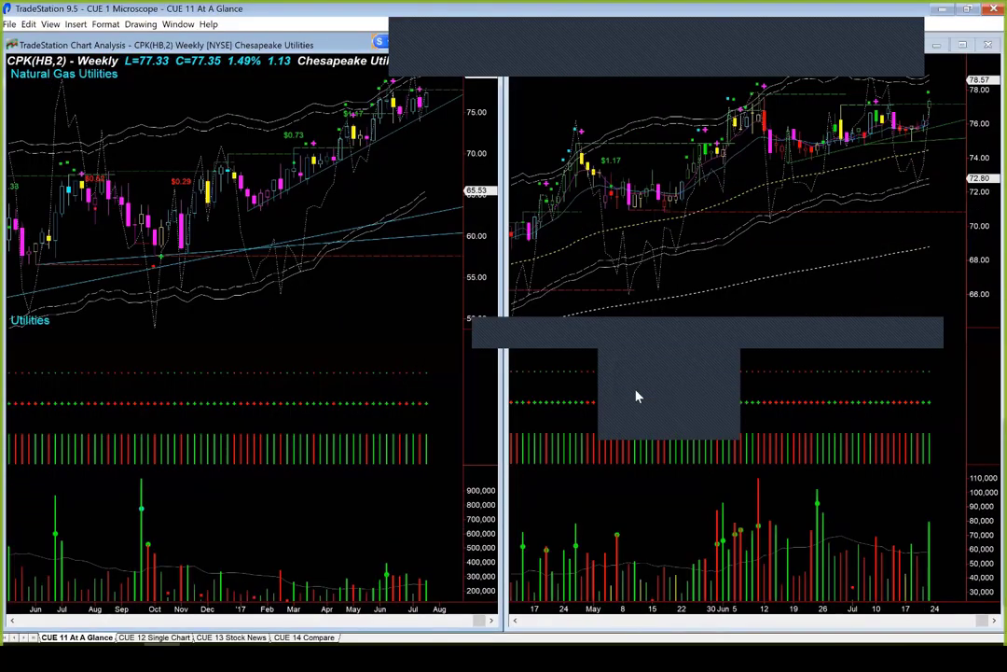
- Annotate CPK's weekly uptrend and the July support on its daily chart with arrows, and clear the drawings
drag(331, 186, 448, 106)
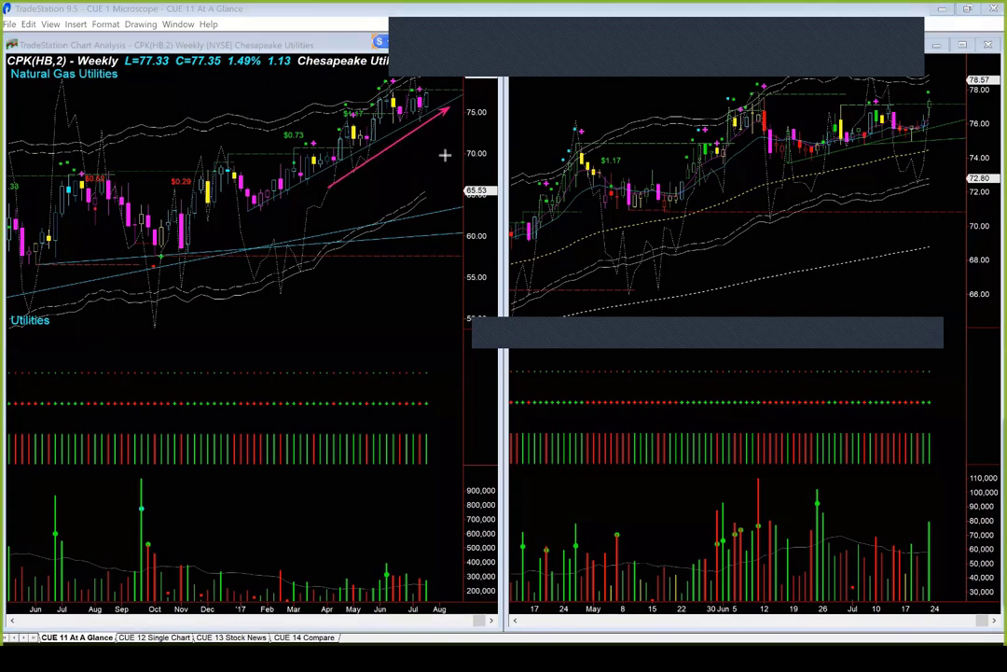
drag(445, 164, 427, 113)
drag(946, 198, 914, 145)
drag(960, 140, 931, 133)
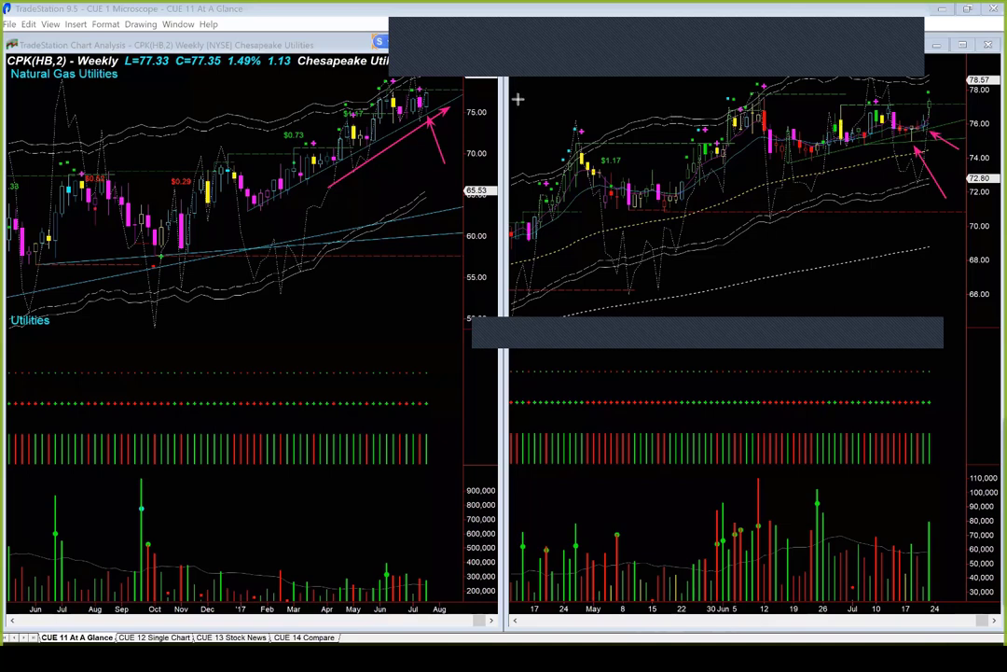
drag(532, 78, 520, 107)
key(Escape)
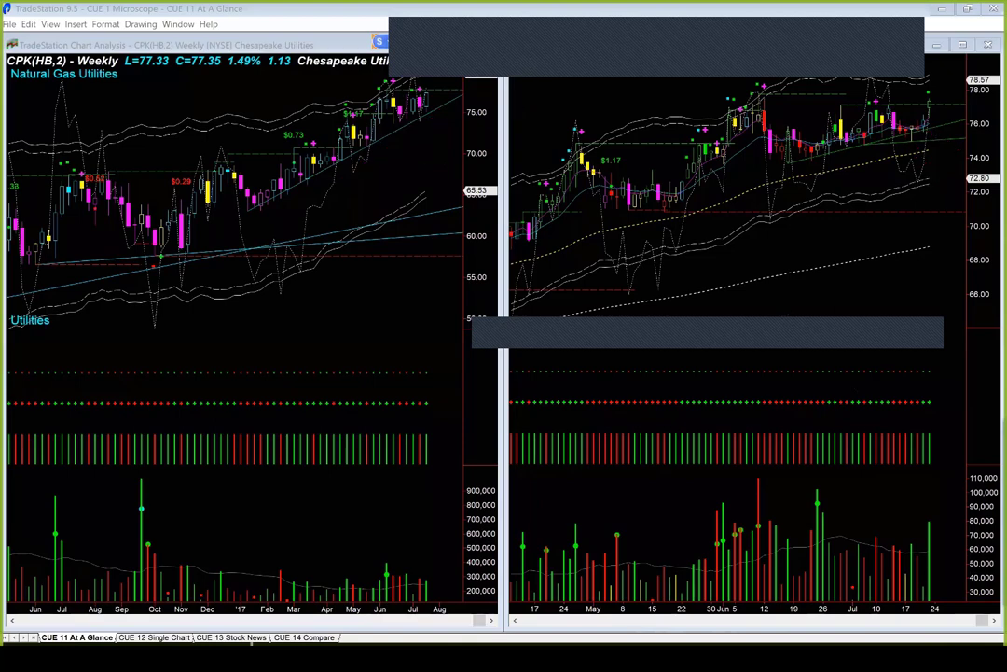
- Bring up the NFG charts in TradeStation and mark the daily June-July support, early-July turn and July volume spike with arrows
key(alt+Tab)
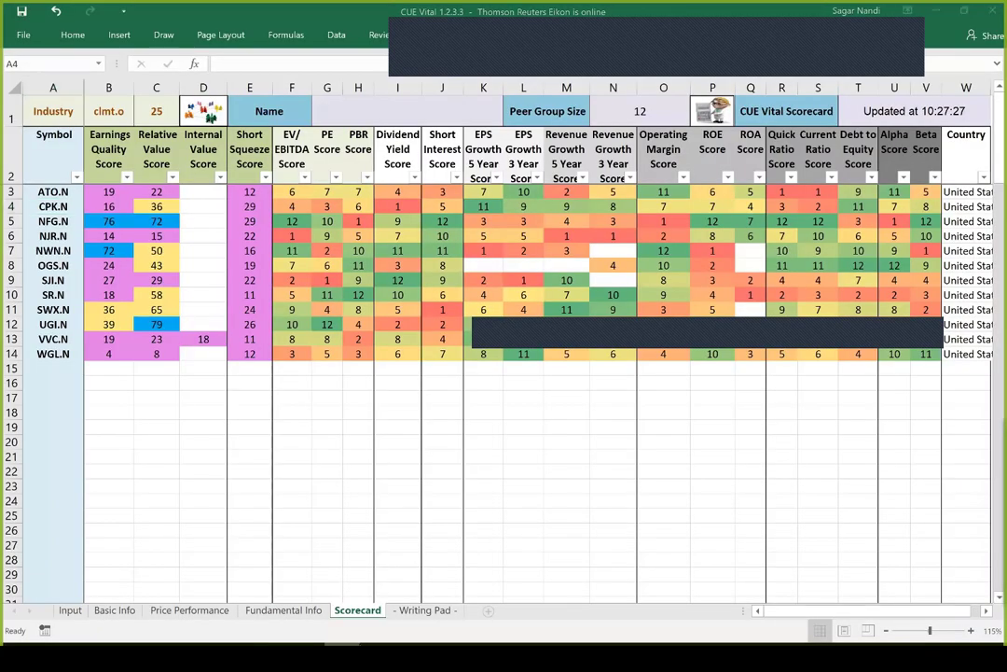
key(alt+Tab)
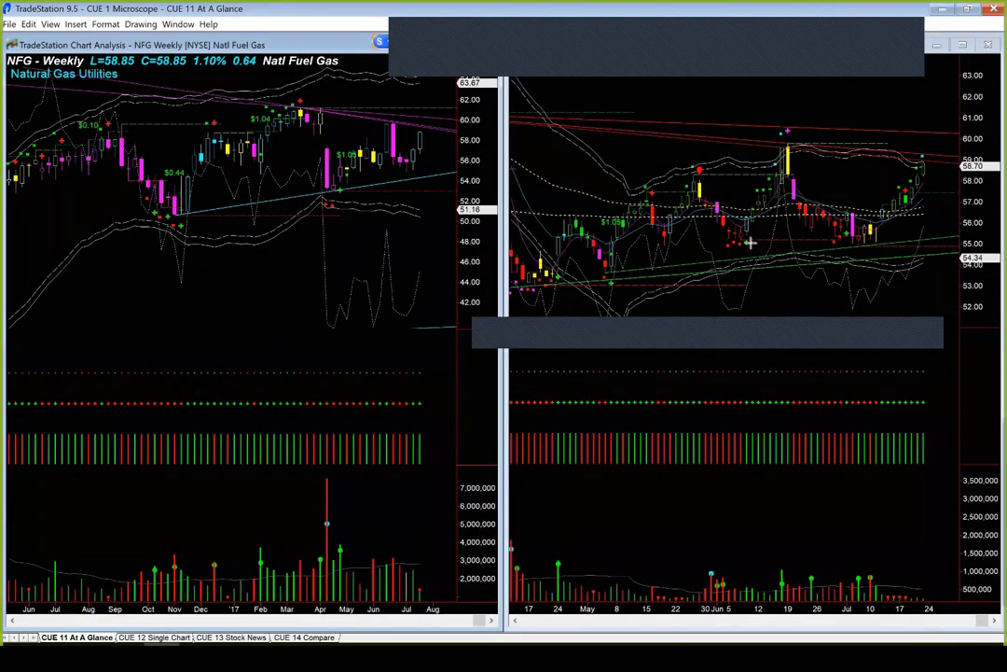
mouse_move(746, 244)
mouse_down()
mouse_move(849, 240)
mouse_move(866, 252)
mouse_move(891, 239)
mouse_up()
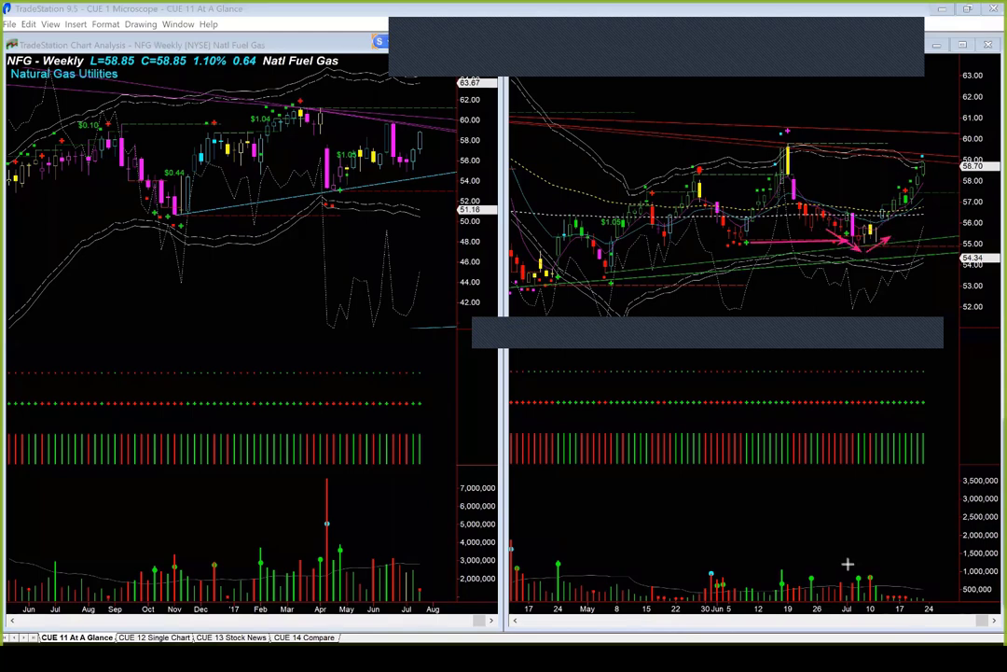
drag(775, 499, 856, 571)
drag(931, 224, 880, 233)
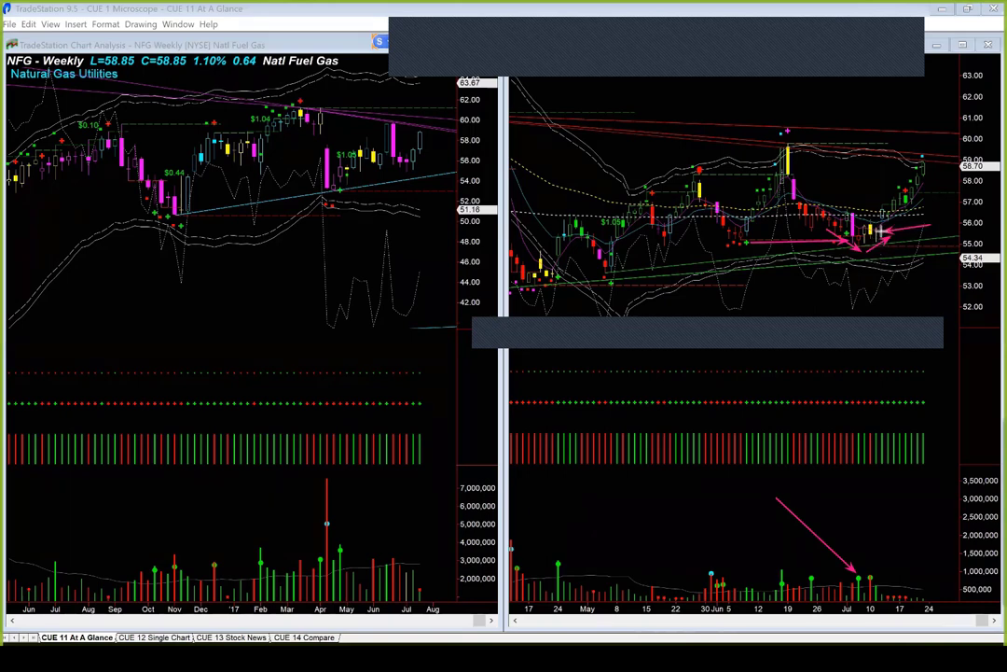
drag(877, 278, 863, 245)
drag(931, 220, 891, 227)
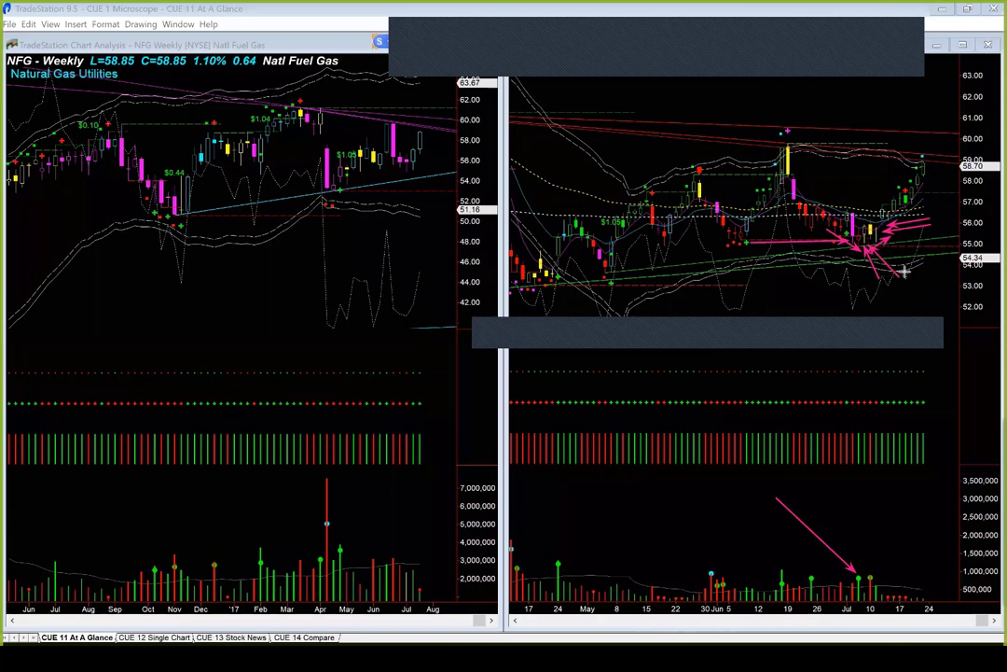
drag(900, 277, 872, 245)
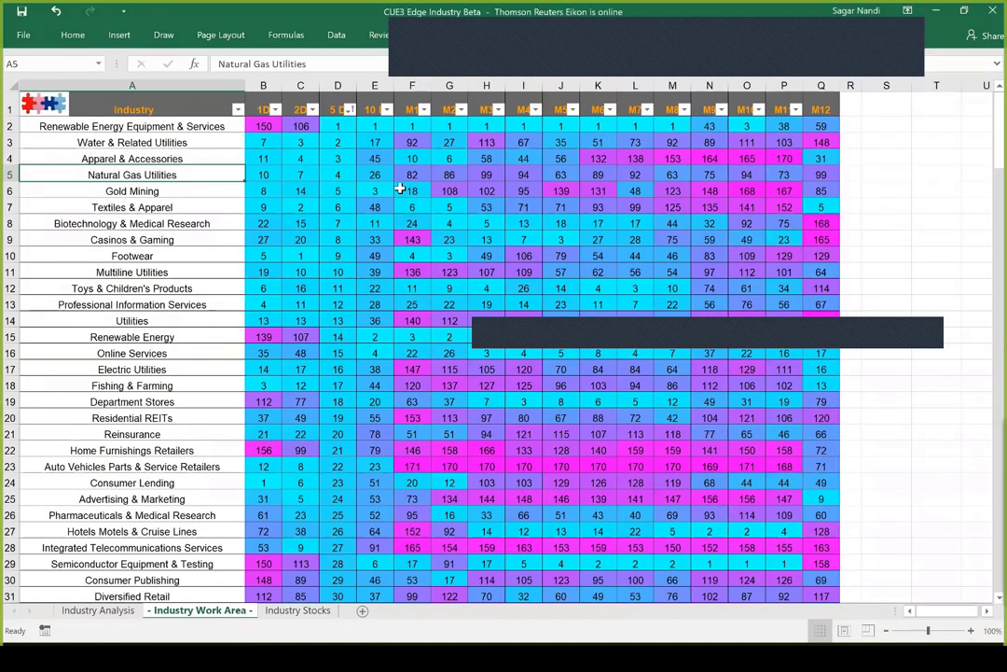
- In the CUE3 Edge workbook, sort the Industry Work Area by the 5 D column largest to smallest, and trace the Airlines ranks with arrows
click(348, 110)
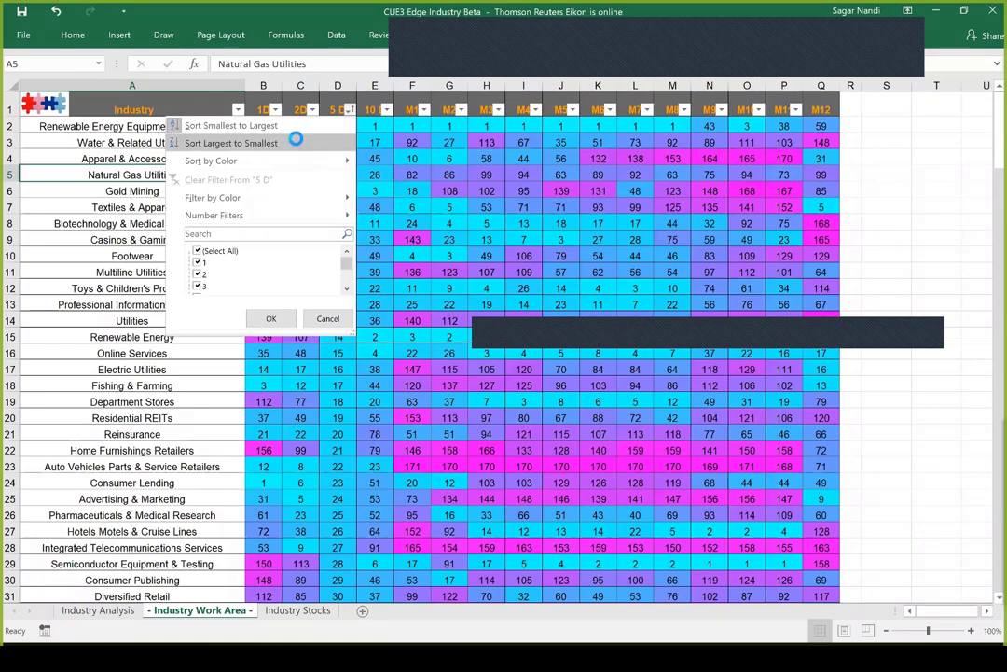
click(297, 143)
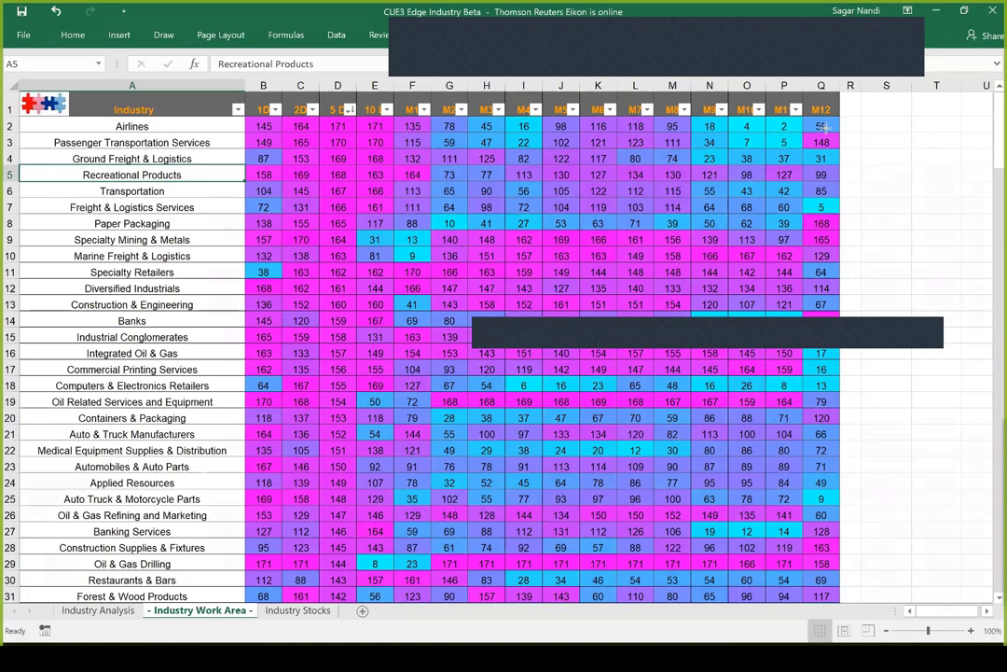
drag(816, 128, 594, 131)
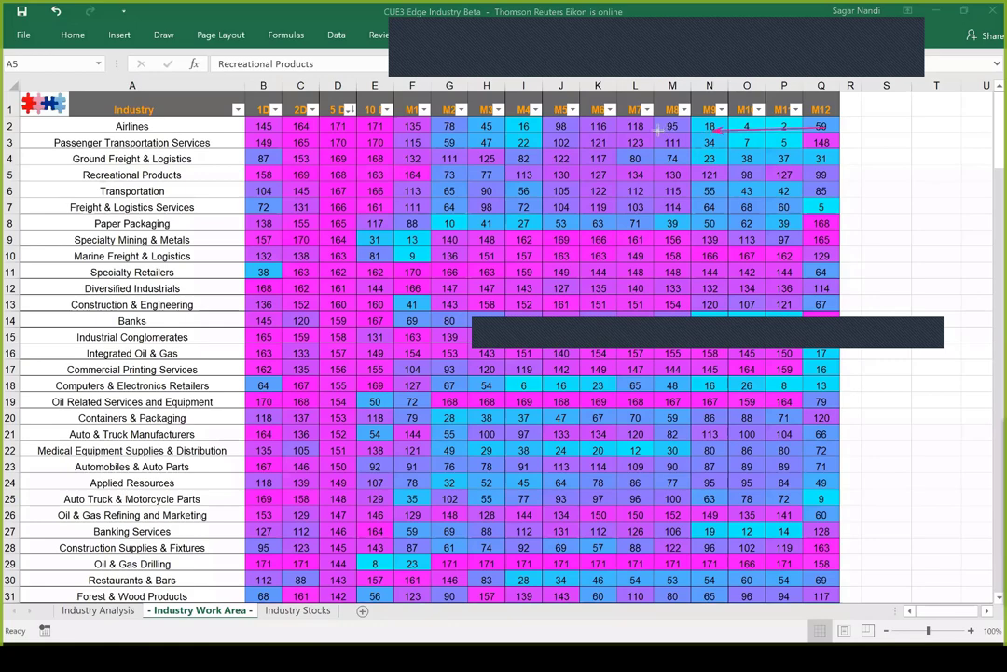
drag(528, 133, 252, 132)
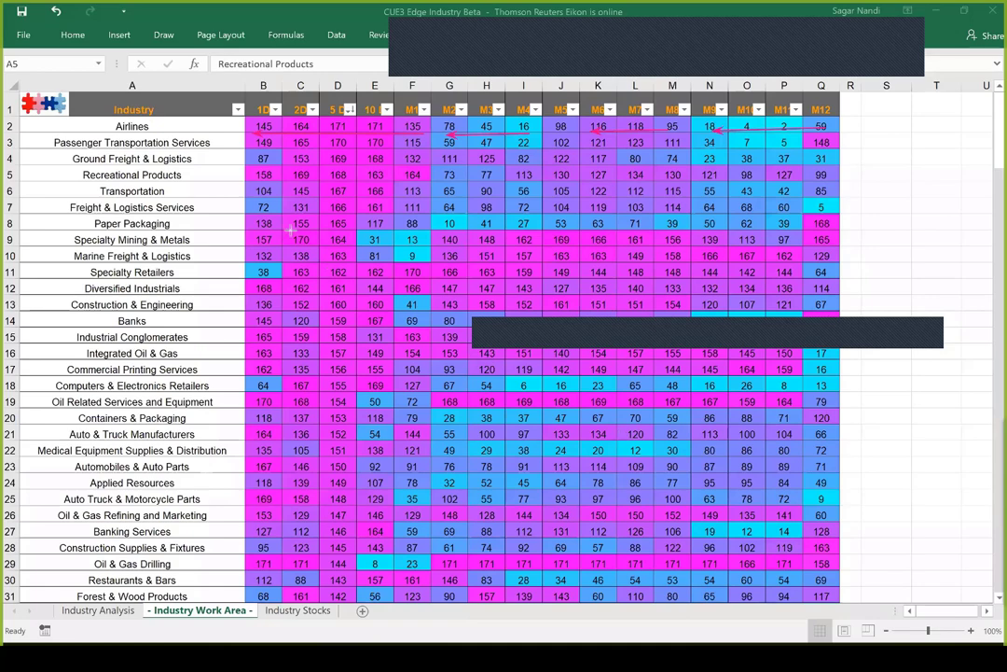
drag(196, 119, 258, 131)
mouse_move(821, 97)
mouse_down()
mouse_move(693, 89)
mouse_move(534, 97)
mouse_up()
drag(429, 93, 287, 97)
key(Escape)
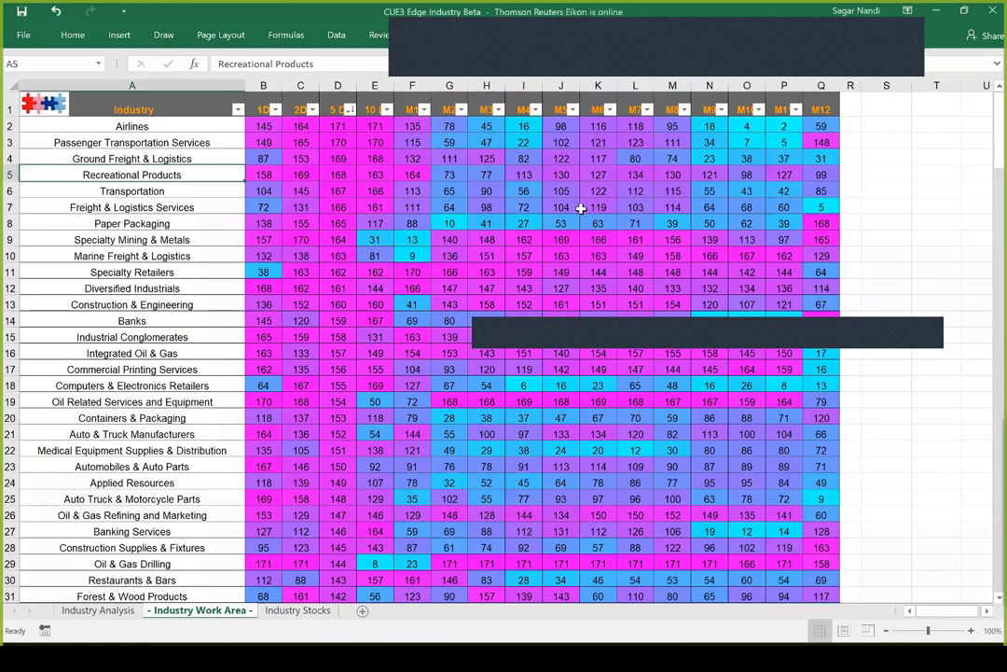
- Find the Software industry in the Industry Work Area and trace its rankings from M12 to 1D with arrows
scroll(597, 206, down, 20)
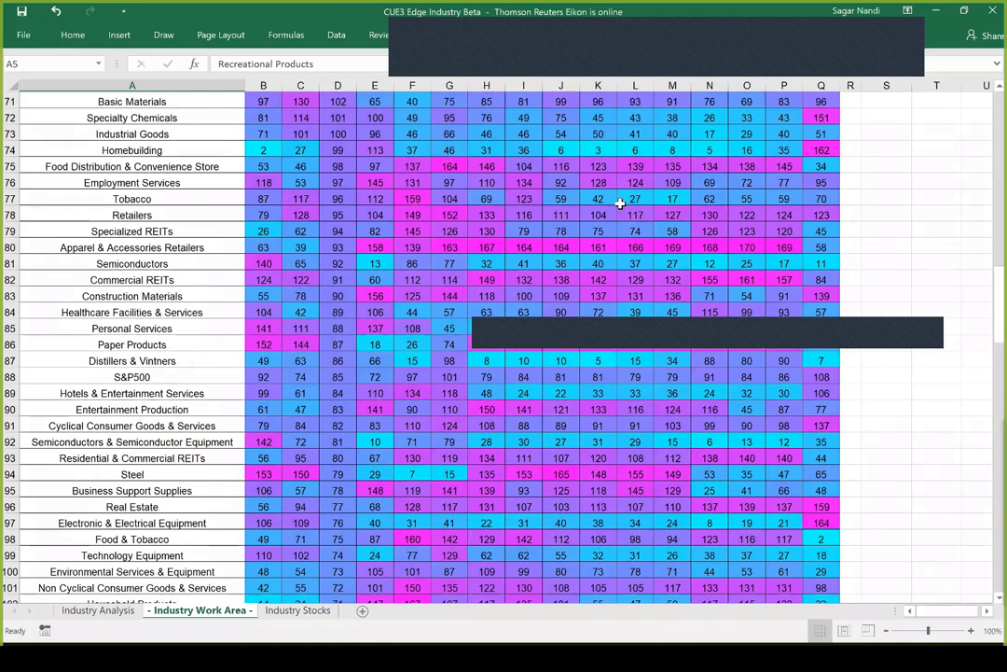
scroll(619, 203, down, 7)
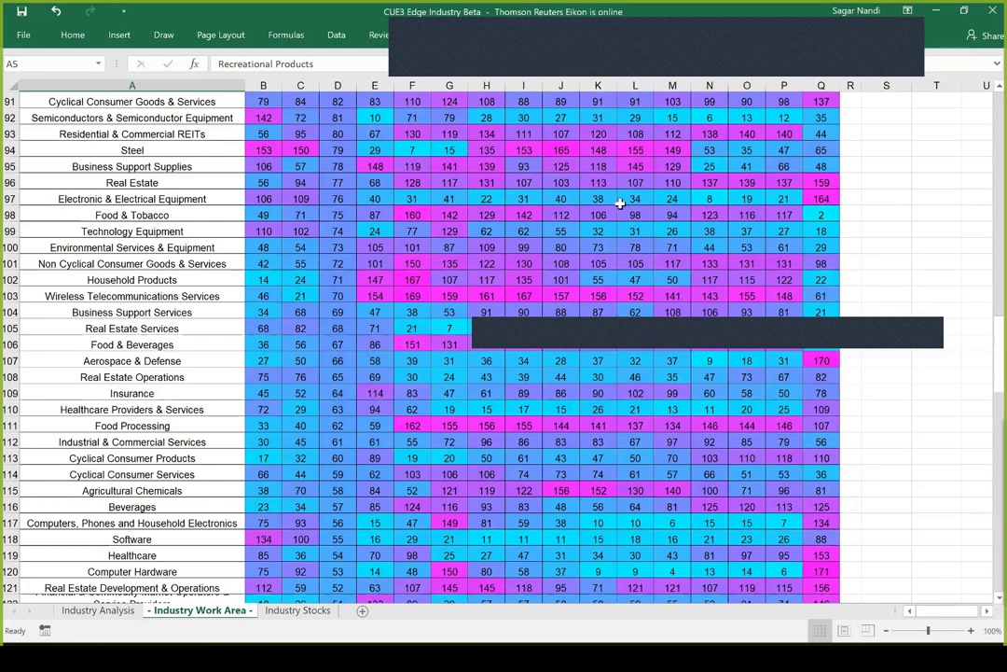
scroll(619, 202, down, 2)
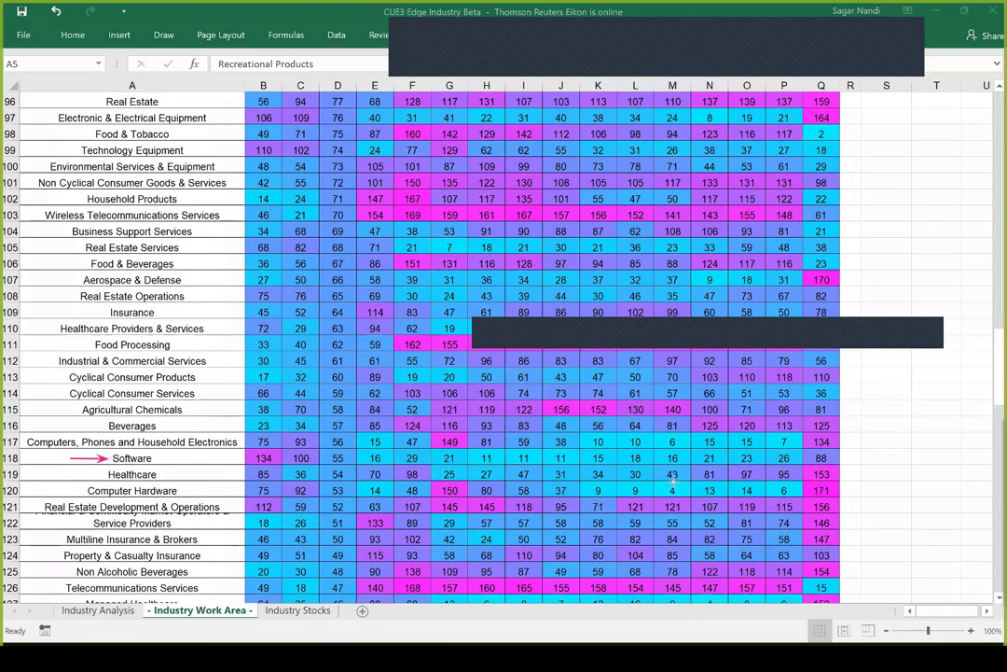
drag(781, 458, 277, 452)
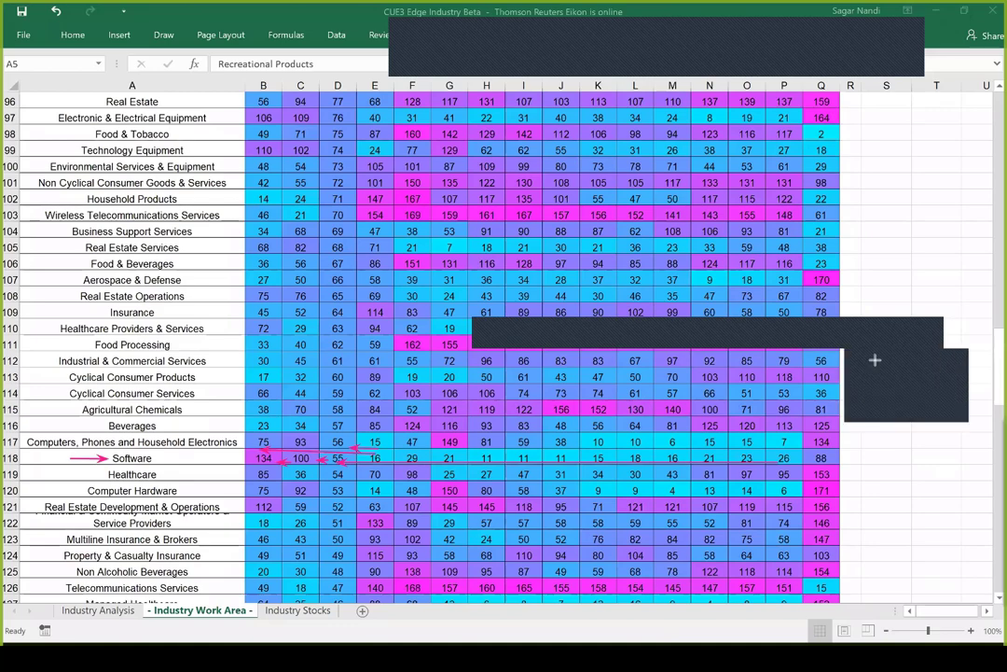
- Filter the Industry column of the Industry Work Area to entries matching "telecomm"
scroll(876, 416, up, 17)
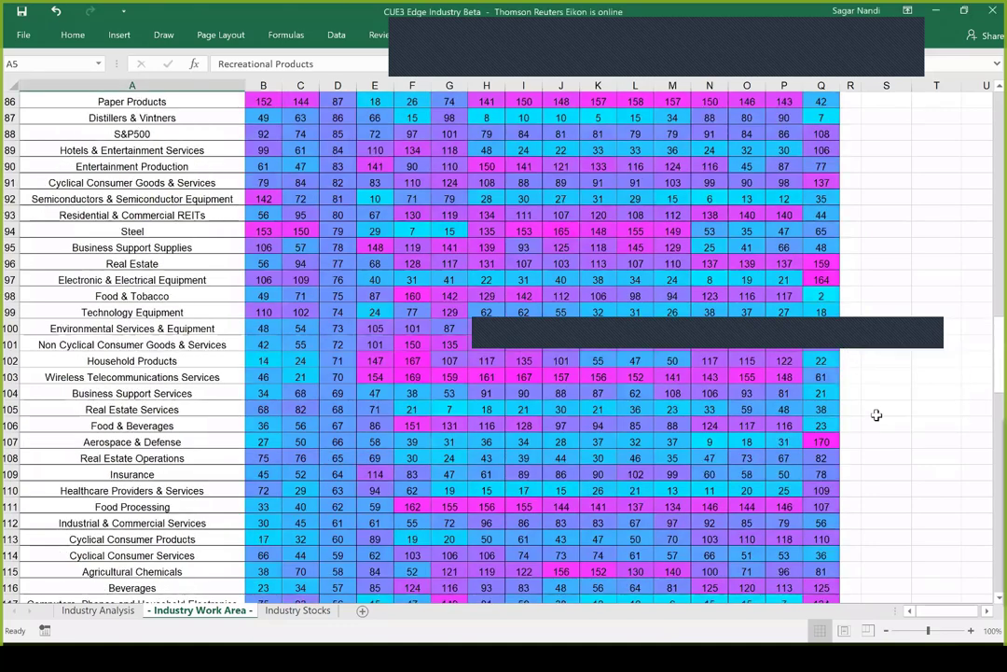
scroll(238, 117, up, 15)
click(238, 109)
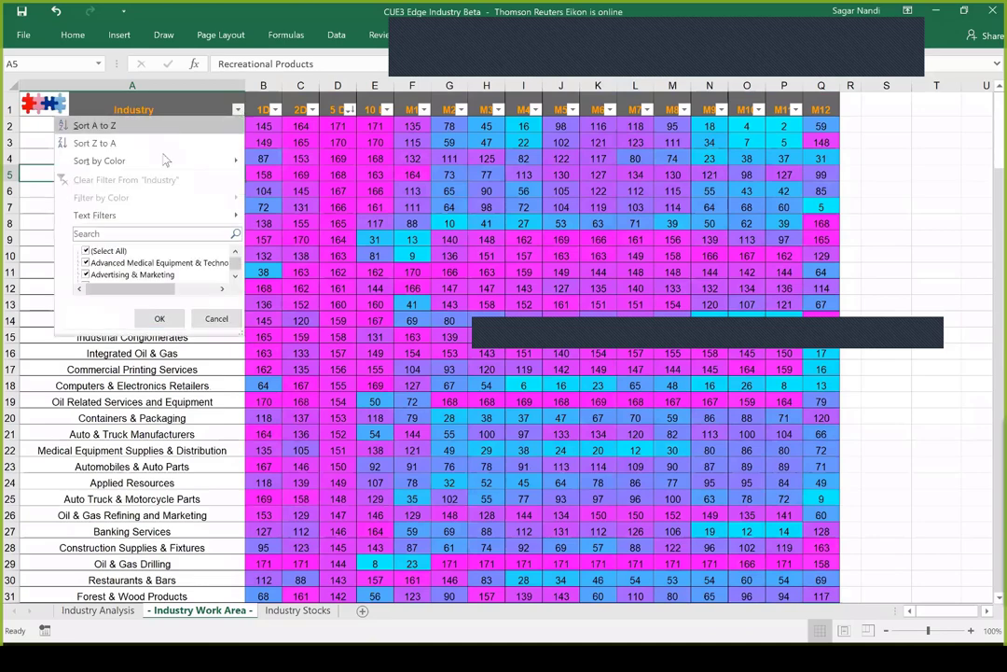
click(142, 234)
text(telecomm)
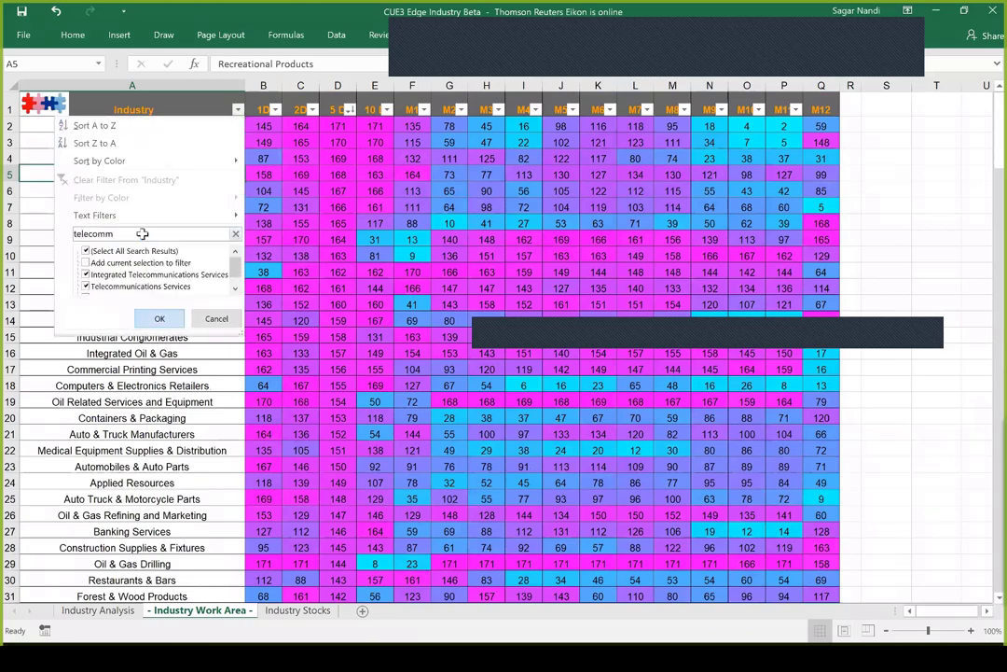
key(Return)
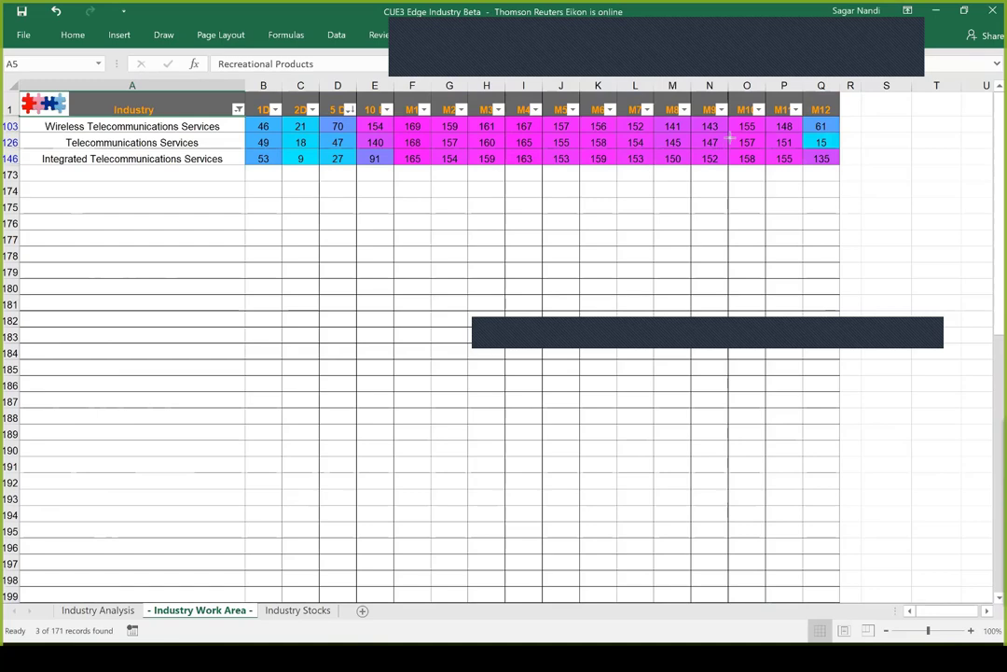
- Trace the Wireless, general and Integrated Telecommunications Services rankings from the M9 area towards 1D with arrows, and clear the arrows
mouse_move(737, 126)
mouse_down()
mouse_move(364, 125)
mouse_move(376, 123)
mouse_up()
mouse_move(653, 142)
mouse_down()
mouse_move(450, 143)
mouse_move(459, 147)
mouse_up()
drag(384, 140, 393, 136)
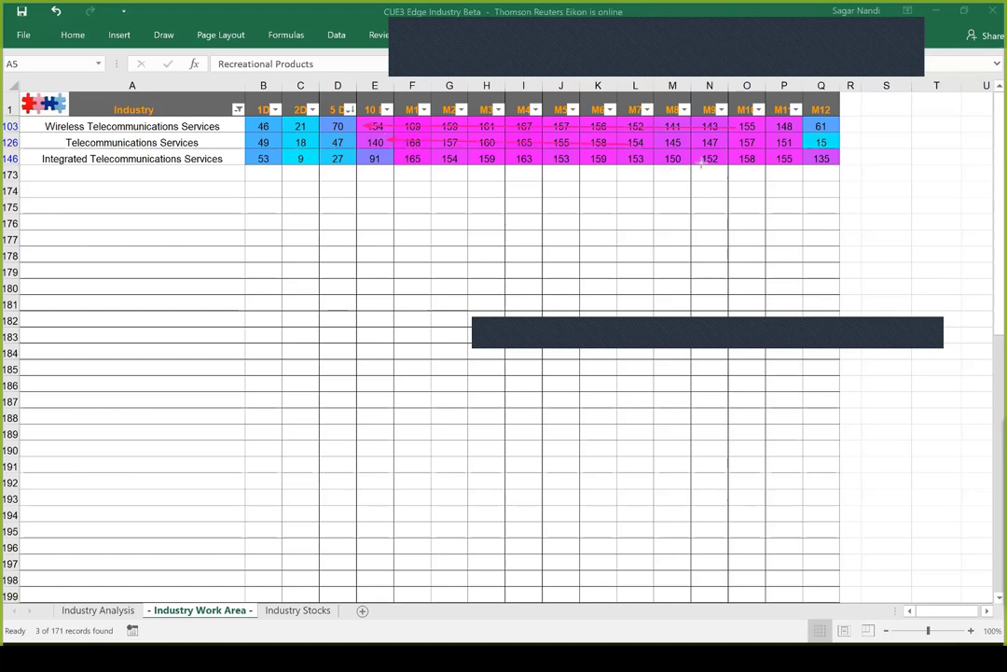
drag(711, 158, 244, 168)
drag(383, 140, 244, 140)
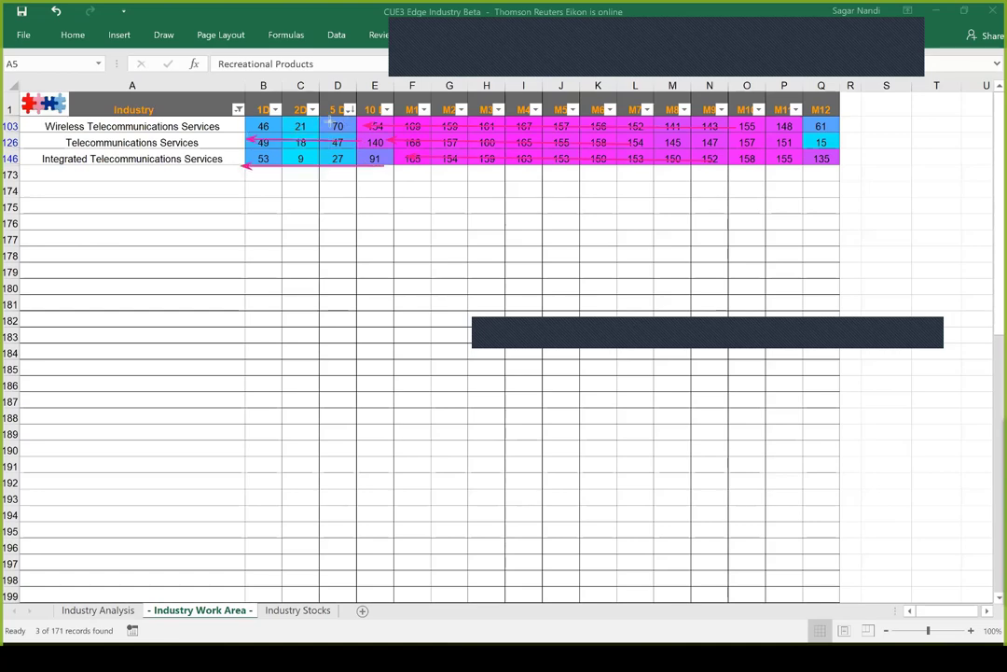
drag(345, 121, 281, 122)
right_click(860, 348)
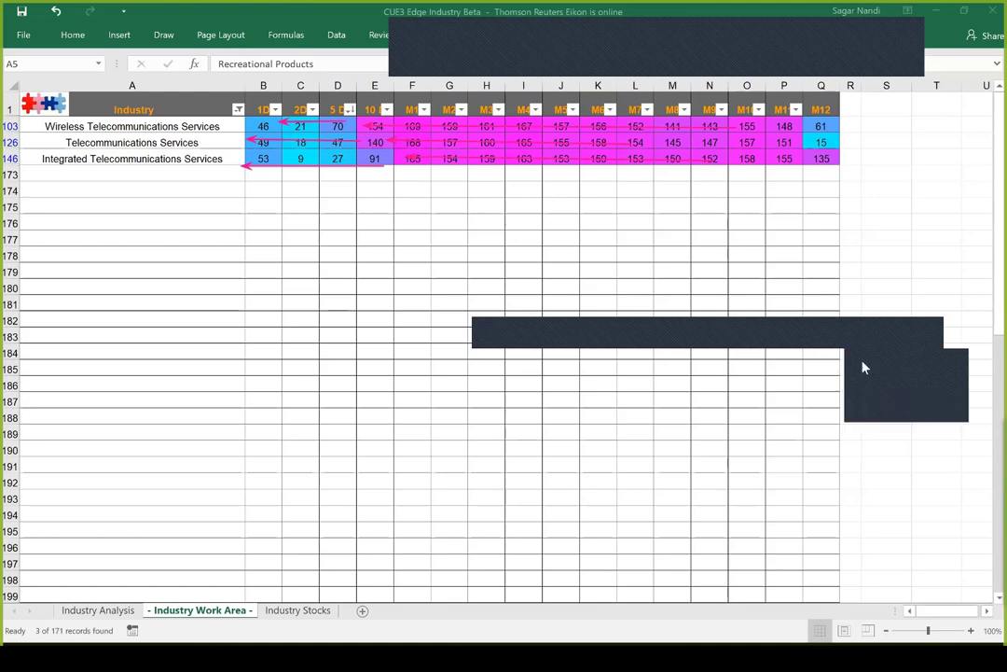
click(864, 364)
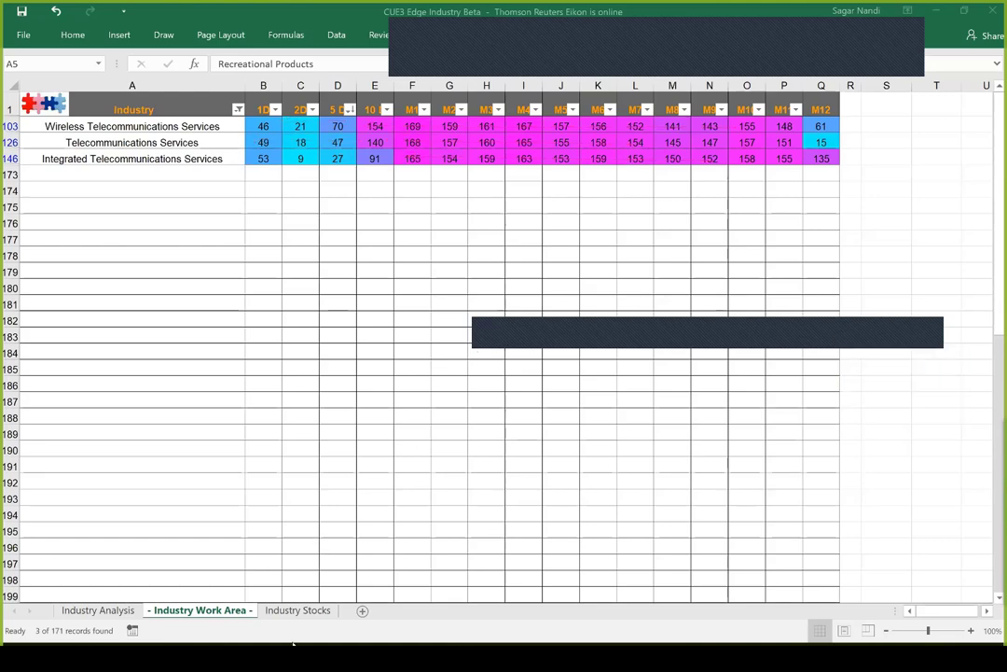
- In the browser, open the forum topic "Is this the turning point of Telecomm?" and mark the 1D column in the enlarged 20th July ranking image
click(269, 658)
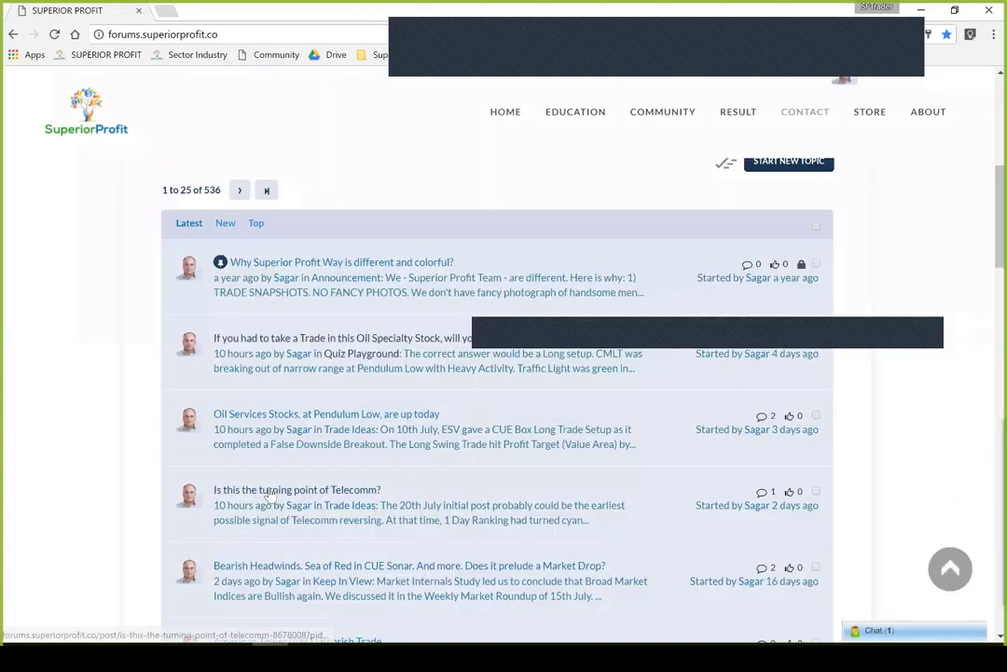
click(328, 497)
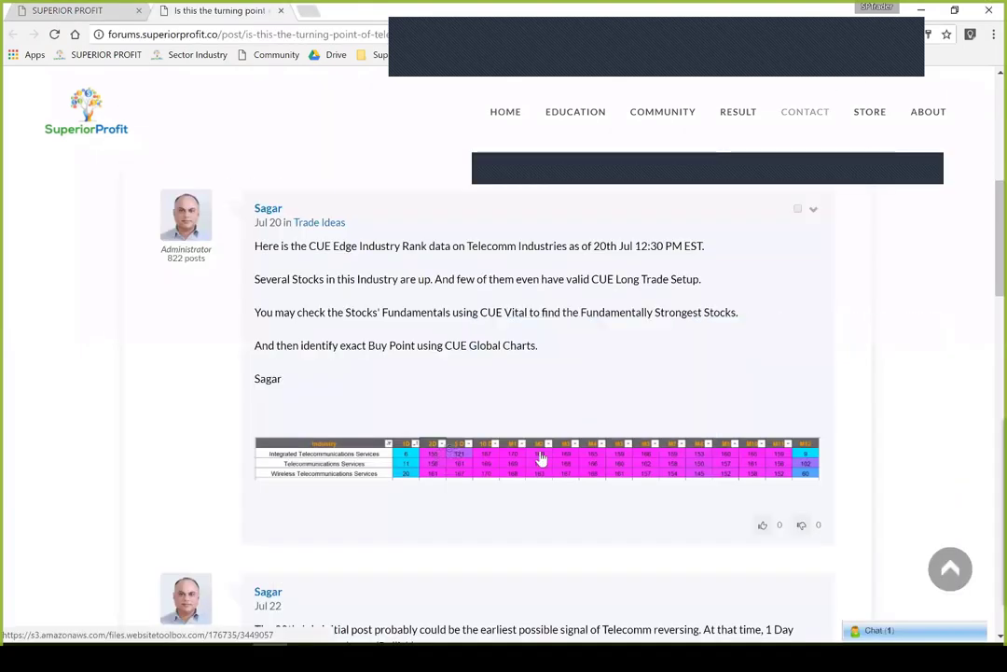
click(582, 434)
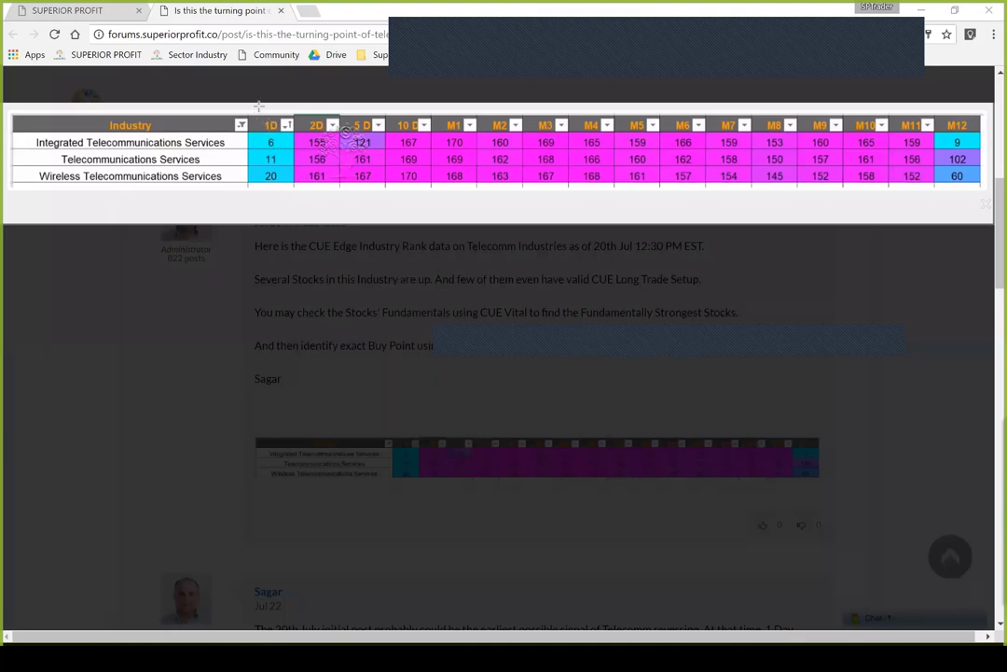
drag(259, 105, 258, 184)
drag(225, 100, 259, 117)
key(Escape)
click(381, 284)
- Examine the enlarged 22nd July Telecomm ranking table in the follow-up post, and close the image
scroll(291, 326, down, 4)
scroll(336, 307, down, 2)
click(378, 291)
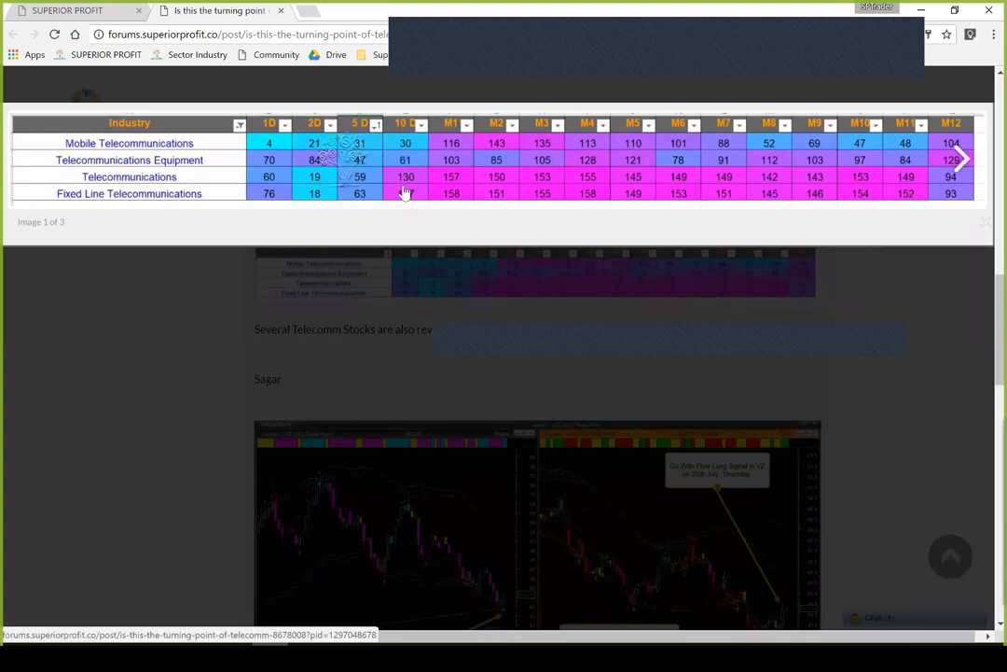
click(391, 220)
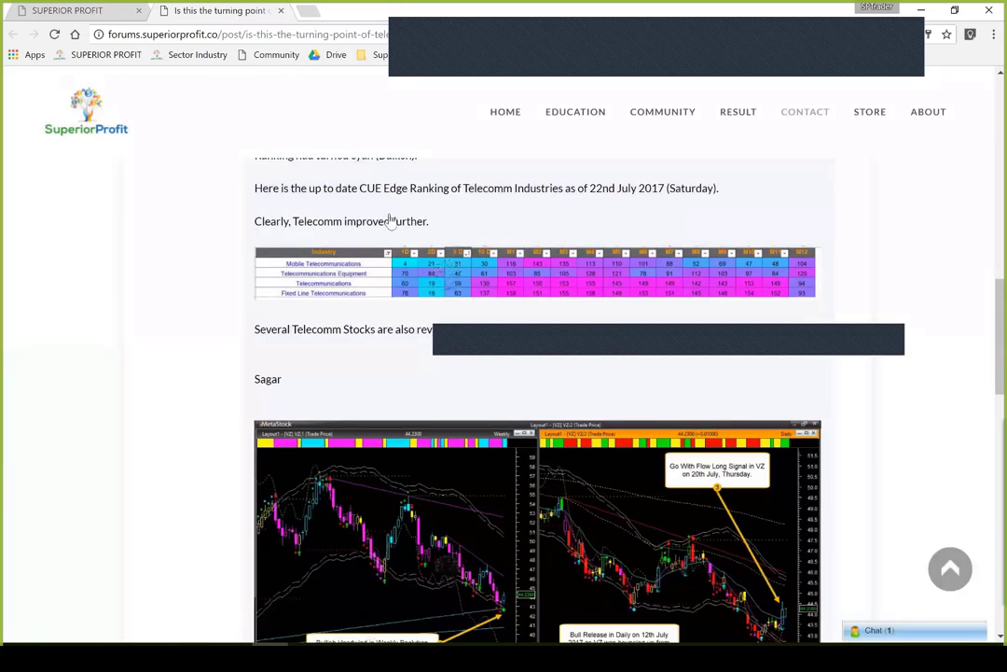
- Switch back to the CUE3 Edge workbook, list the Integrated Telecommunications Services stocks in Industry Stocks, and point out CTL.N and VZ.N
mouse_move(267, 656)
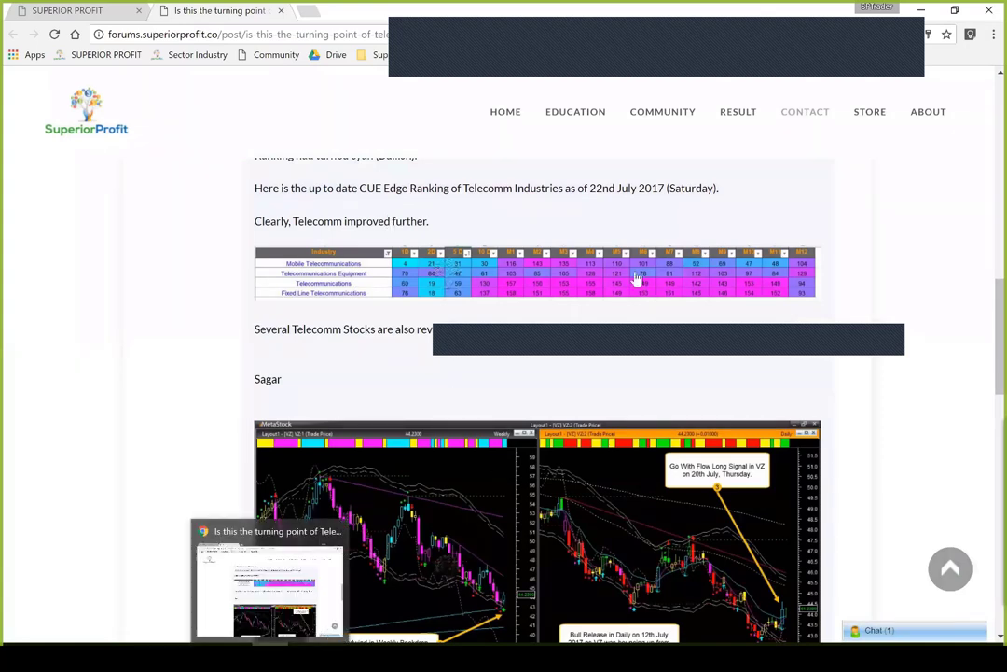
key(alt+Tab)
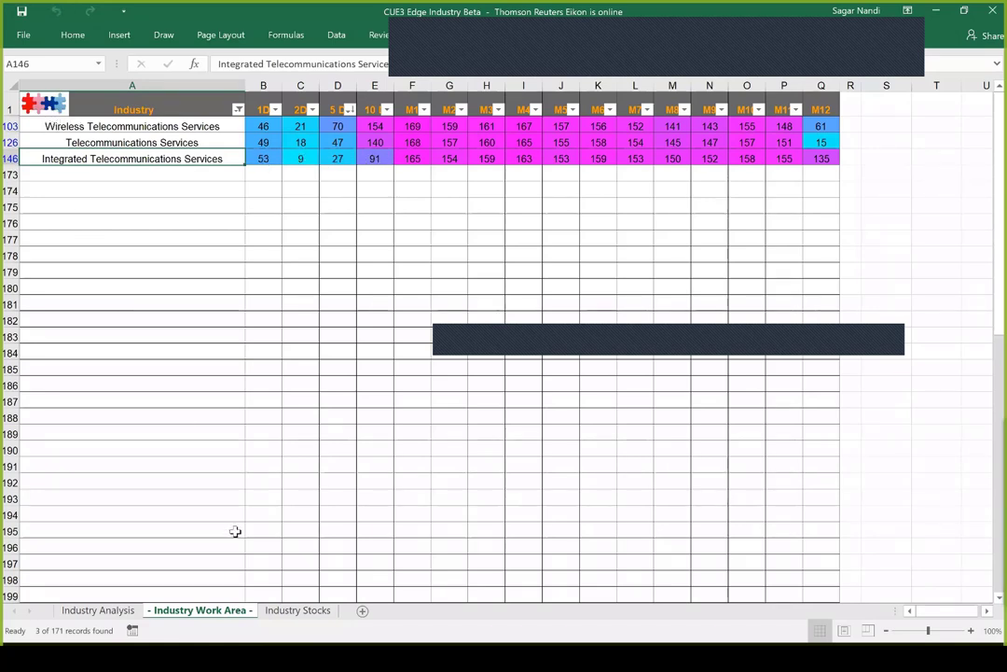
click(294, 611)
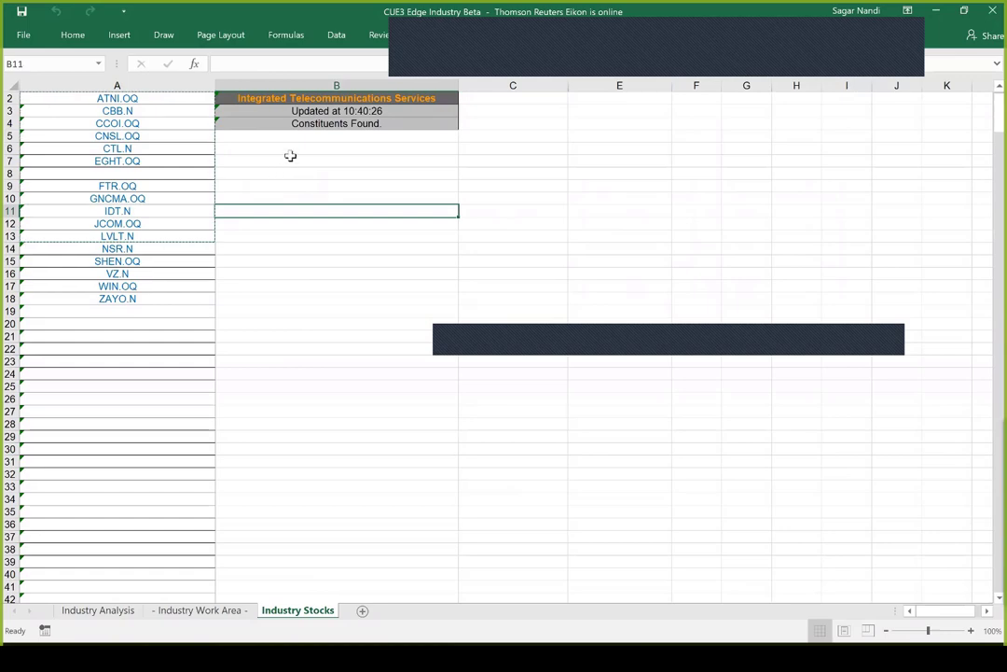
click(234, 149)
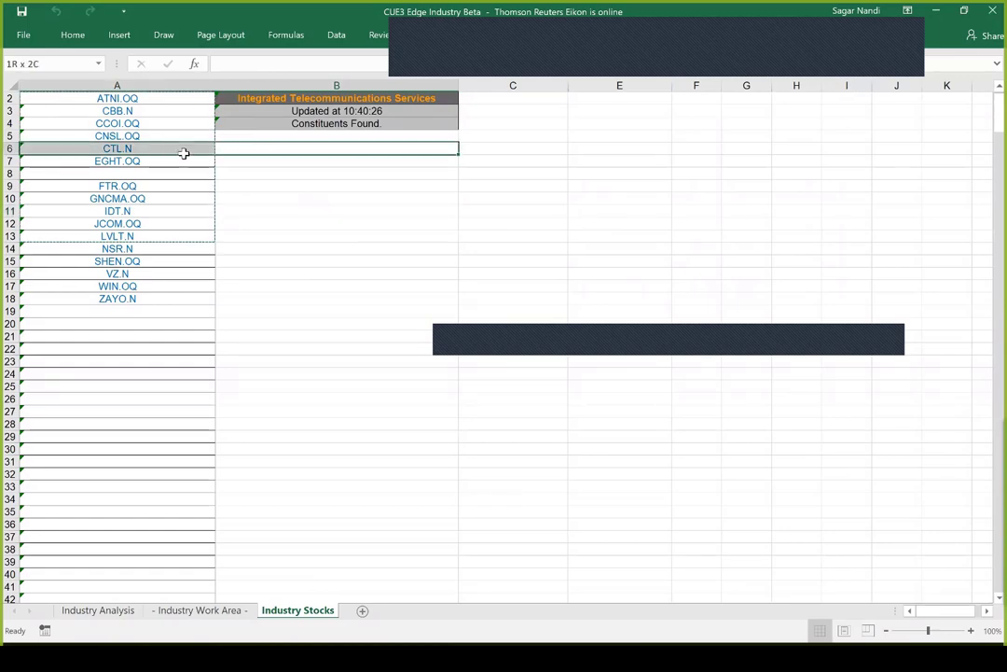
drag(229, 150, 350, 173)
drag(344, 265, 313, 275)
click(289, 275)
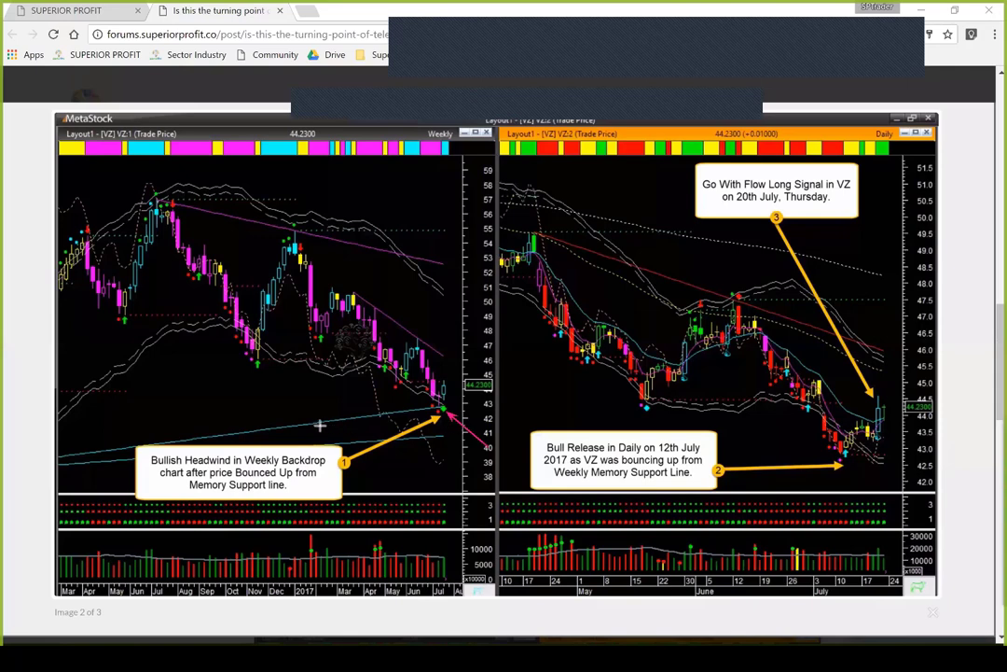
- On the forum's VZ chart image, mark the weekly memory support bounce, 12th July bull release and 20th July long signal, and clear the arrows
drag(320, 425, 444, 408)
drag(371, 405, 425, 404)
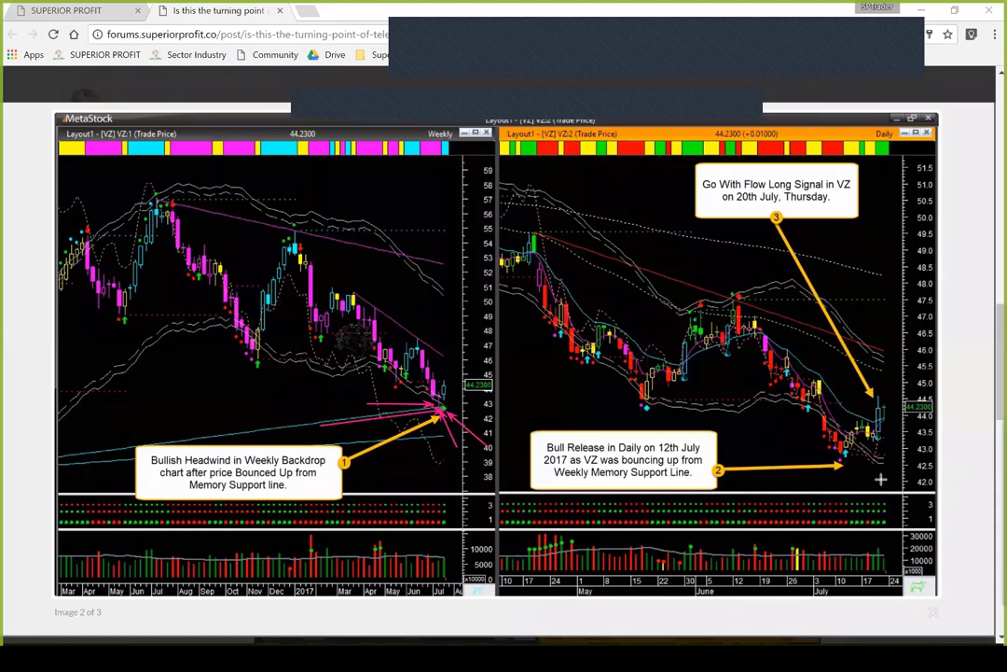
drag(881, 480, 846, 457)
drag(848, 302, 860, 328)
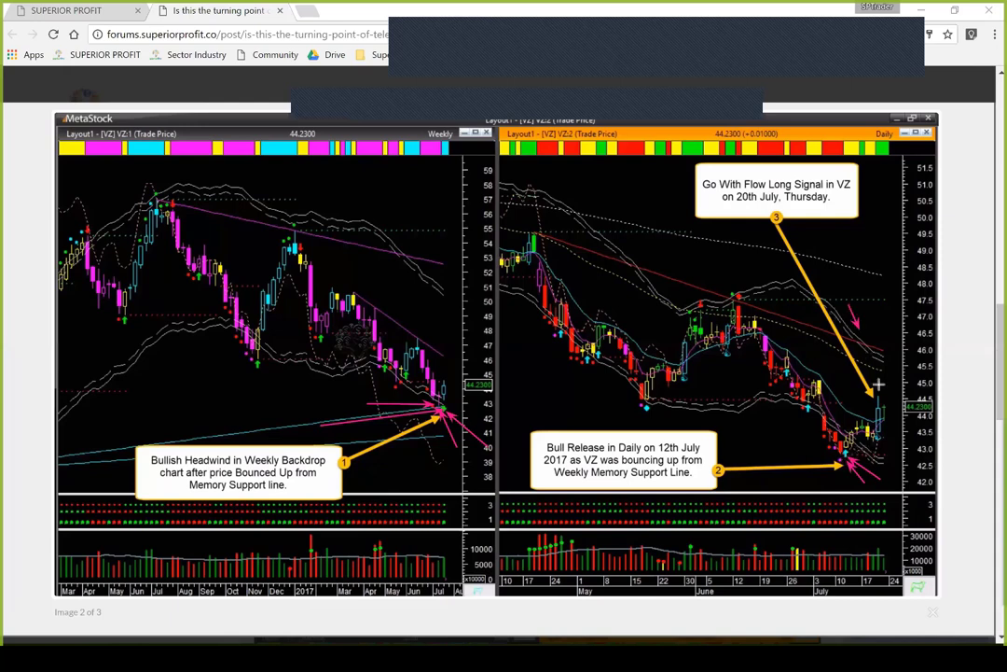
drag(879, 383, 875, 380)
drag(861, 460, 886, 435)
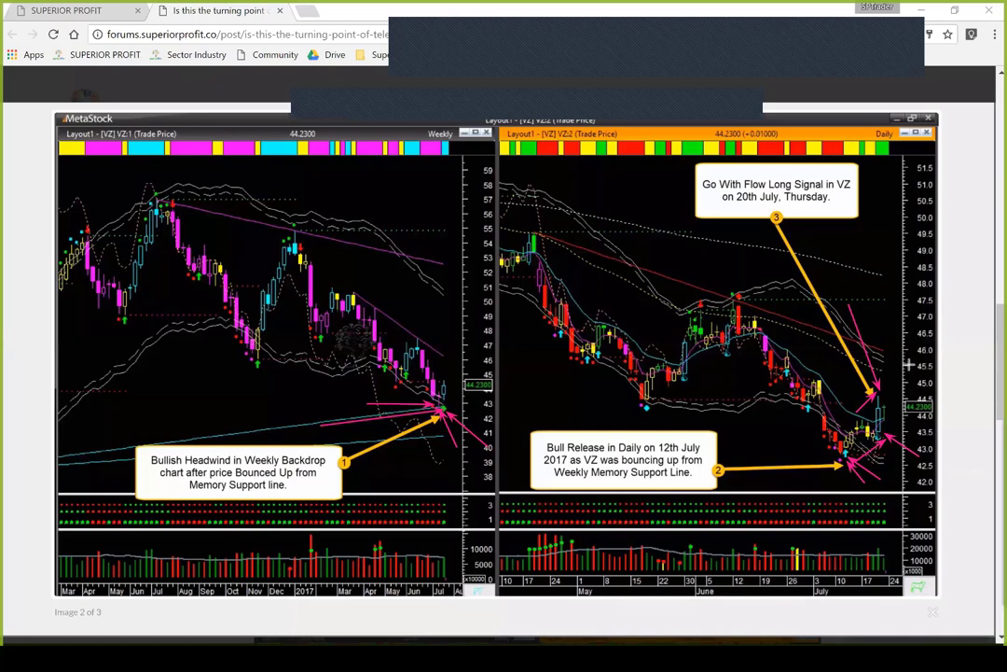
drag(908, 365, 888, 407)
drag(883, 196, 883, 166)
key(Escape)
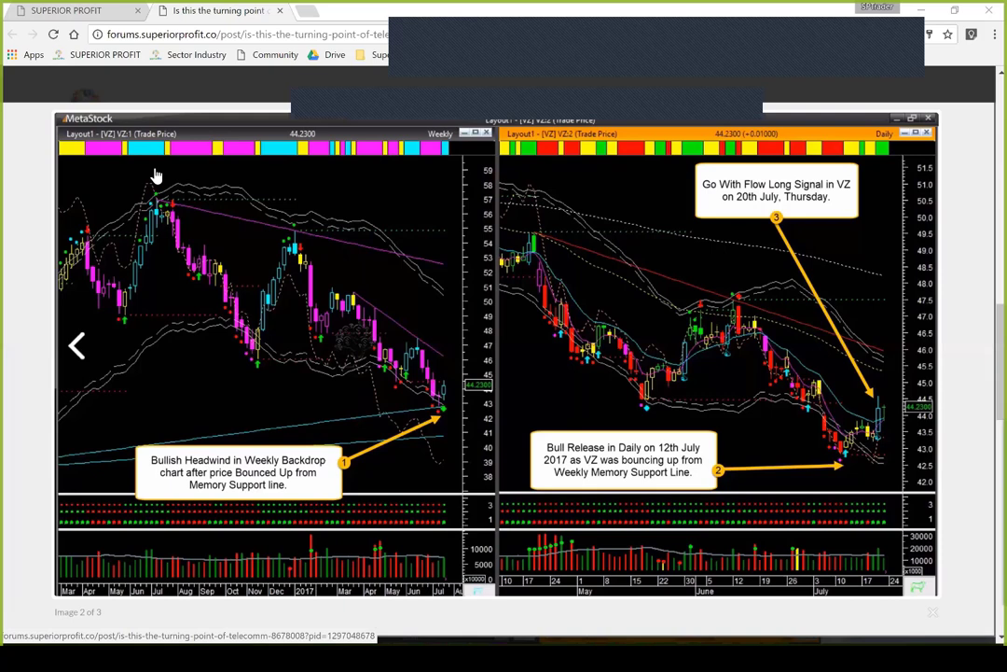
- Show the CTL chart image and mark the weekly memory support bounce and the two daily bullish headwinds in July with arrows
click(923, 352)
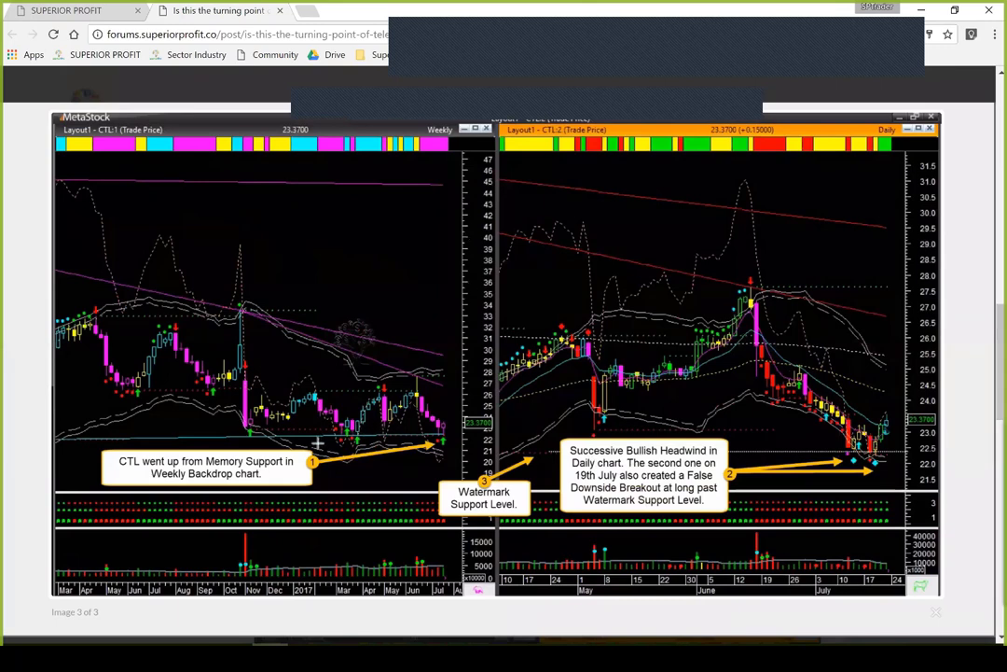
drag(317, 445, 445, 437)
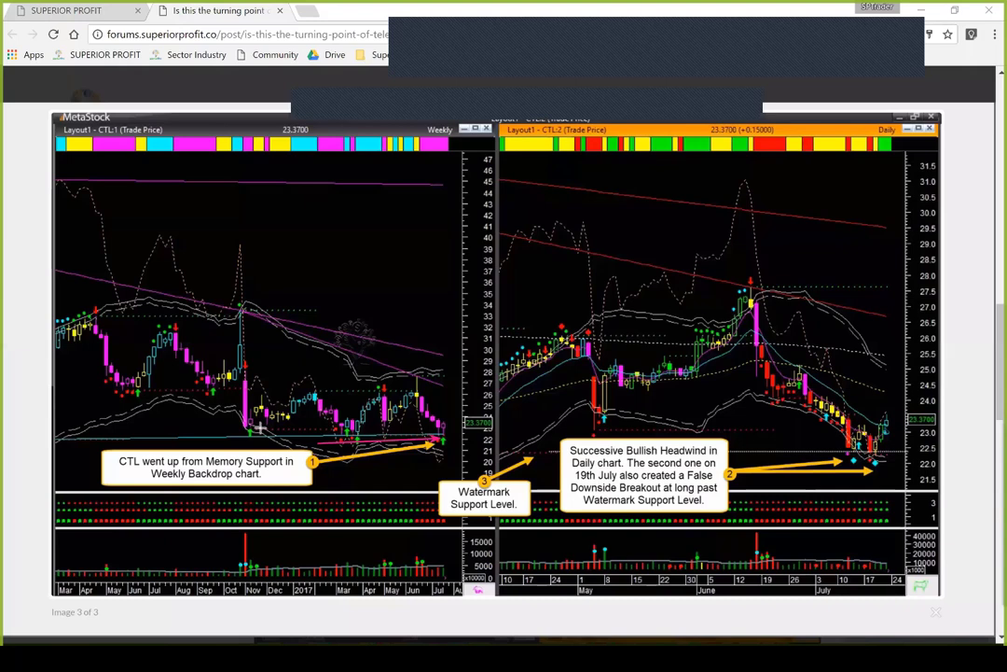
mouse_move(259, 429)
mouse_down()
mouse_move(444, 438)
mouse_move(459, 411)
mouse_up()
drag(464, 455, 453, 442)
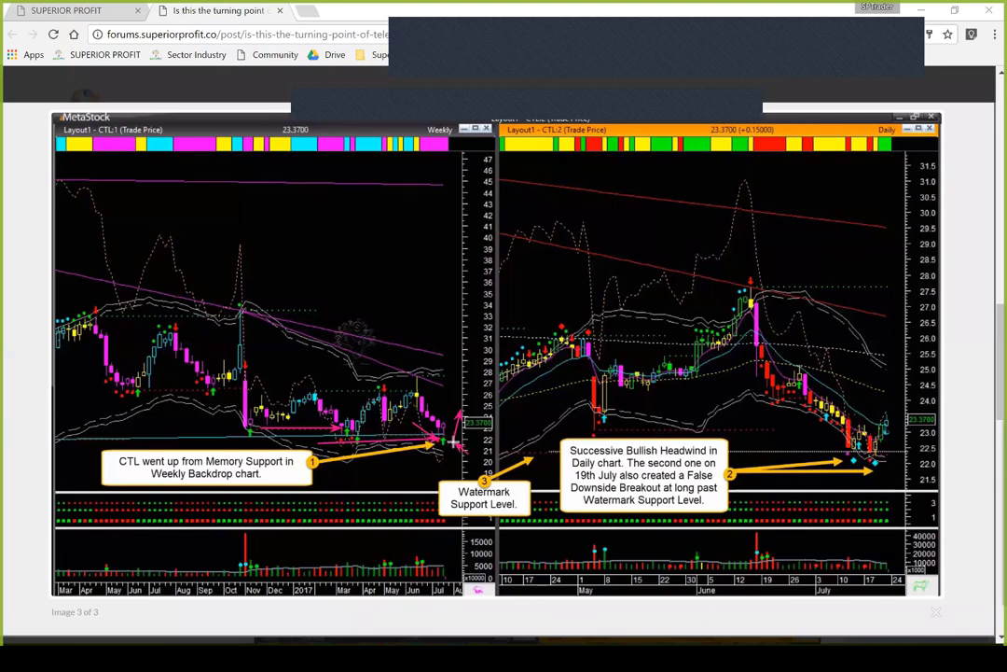
drag(450, 388, 451, 428)
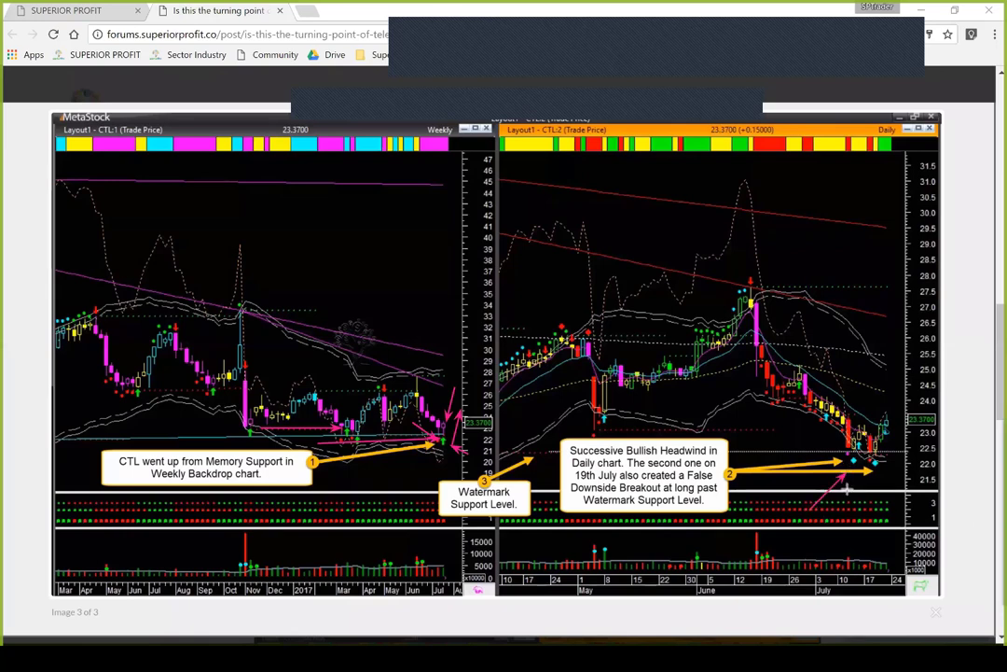
drag(810, 509, 843, 477)
drag(846, 502, 871, 464)
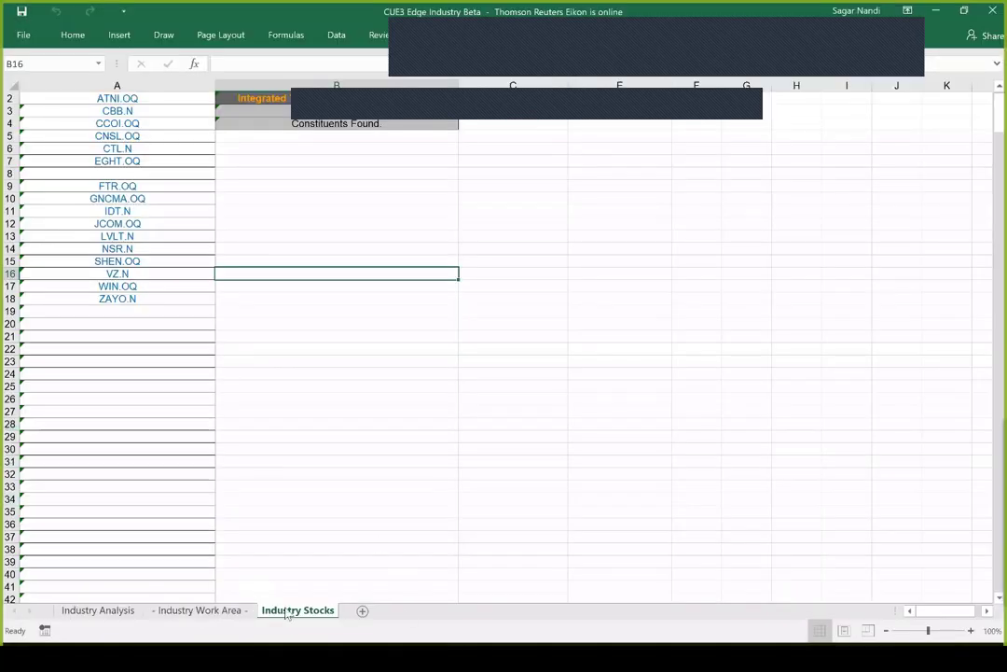
- Back in the CUE3 Edge workbook, filter the Industry column of the Industry Work Area to entries matching "food"
click(213, 612)
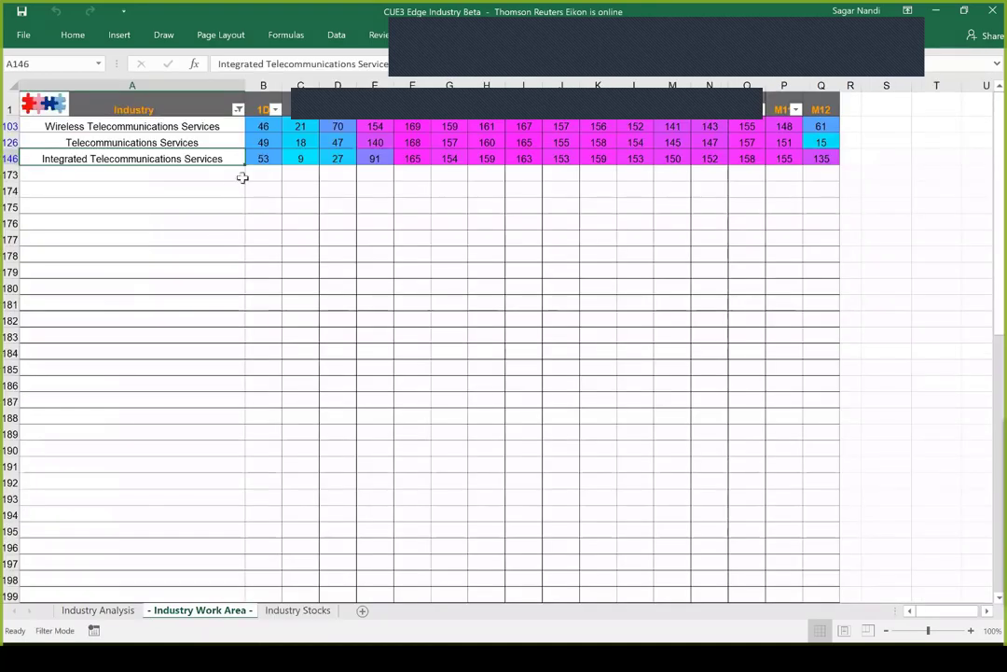
click(238, 109)
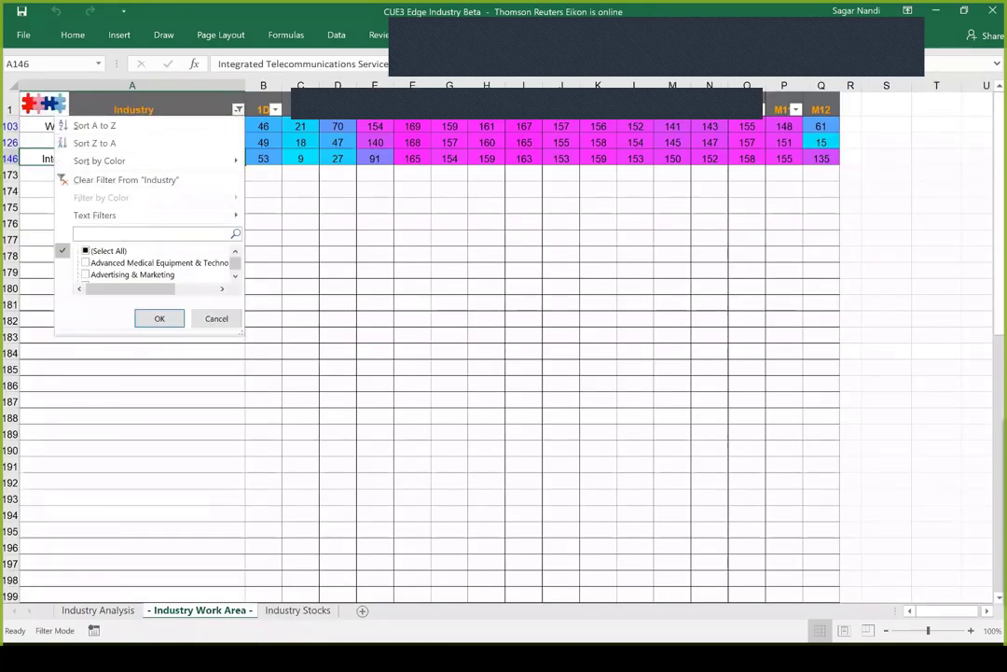
text(food)
key(Return)
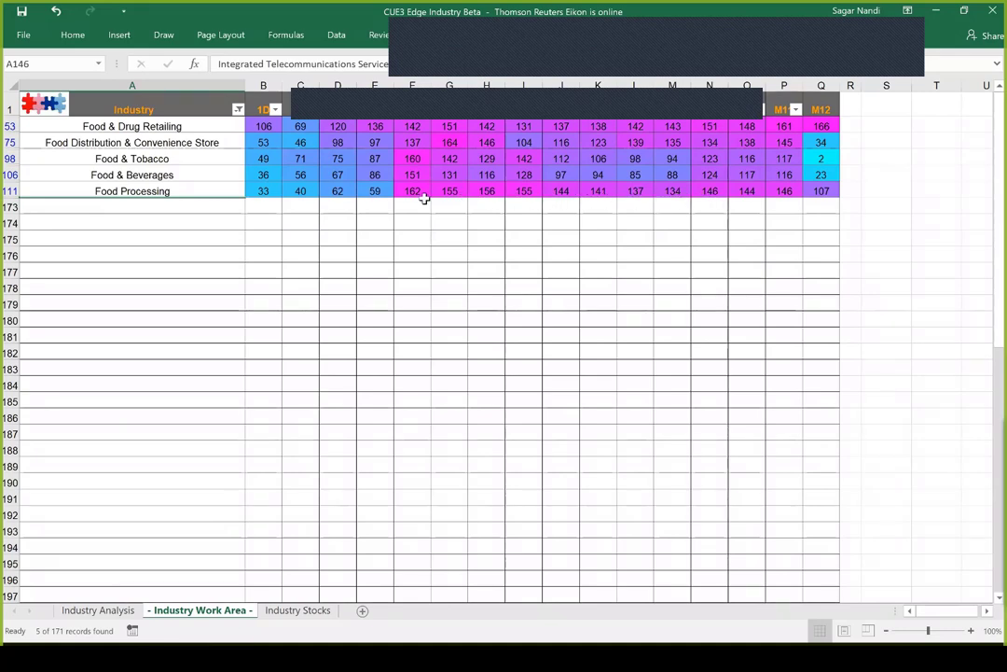
- Select the Food Processing industry and review its constituent tickers in Industry Stocks
click(116, 126)
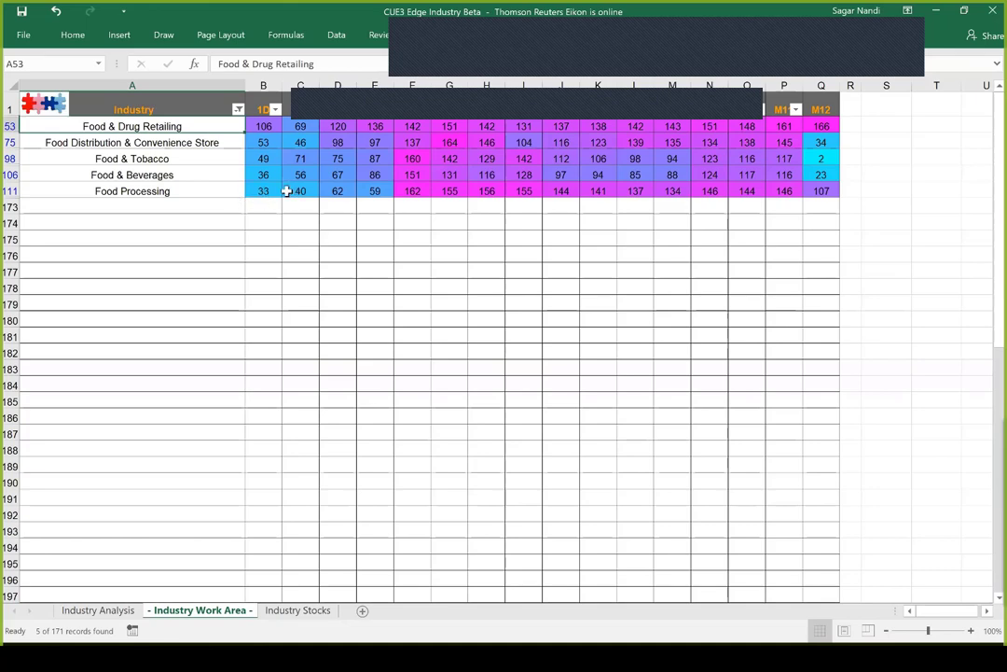
click(169, 192)
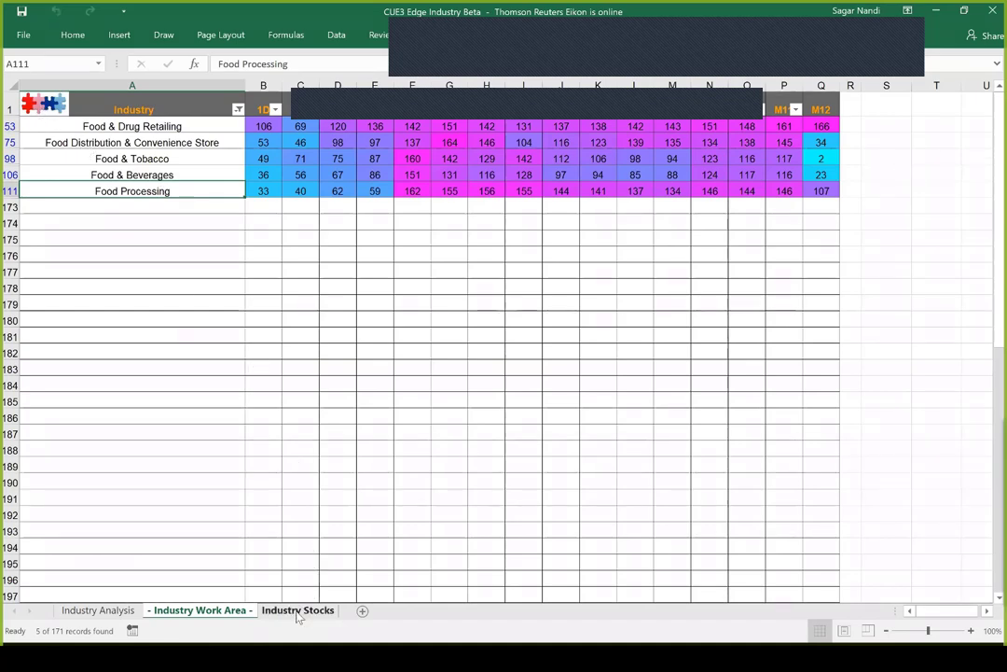
click(298, 612)
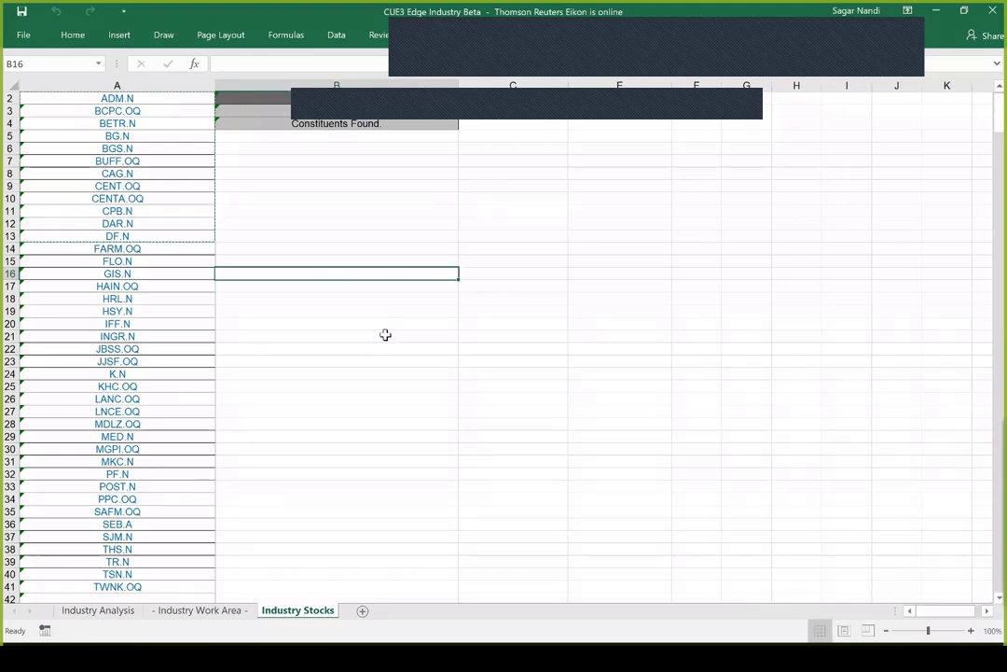
scroll(385, 334, down, 3)
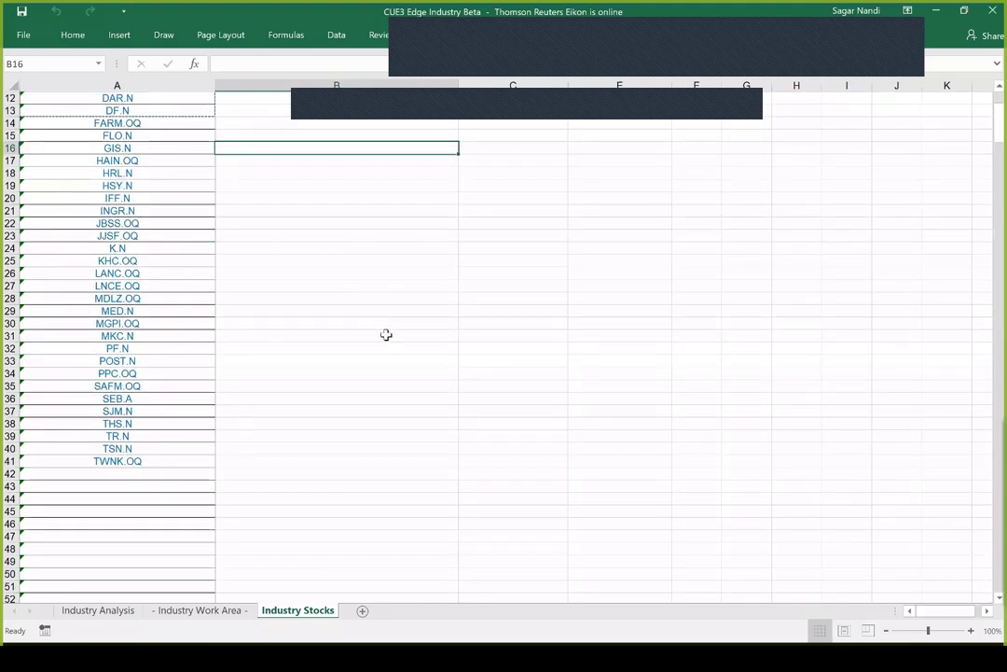
scroll(386, 334, up, 3)
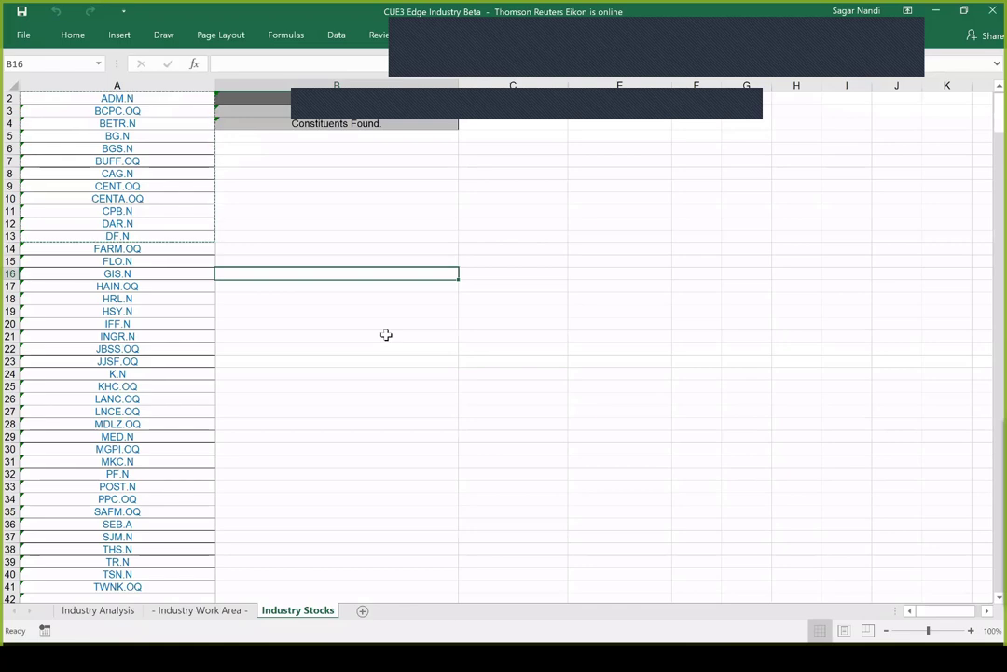
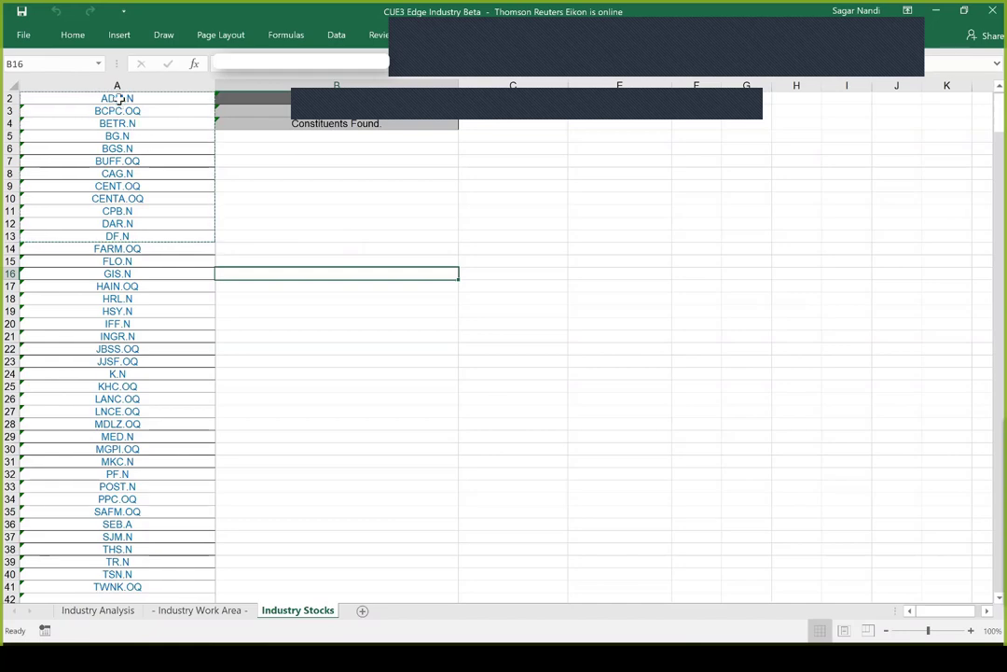
- Copy the Food Processing tickers into the Manual List of the CUE Vital workbook, update the CUE Vital Scorecard and show the Scorecard sheet
drag(117, 97, 54, 533)
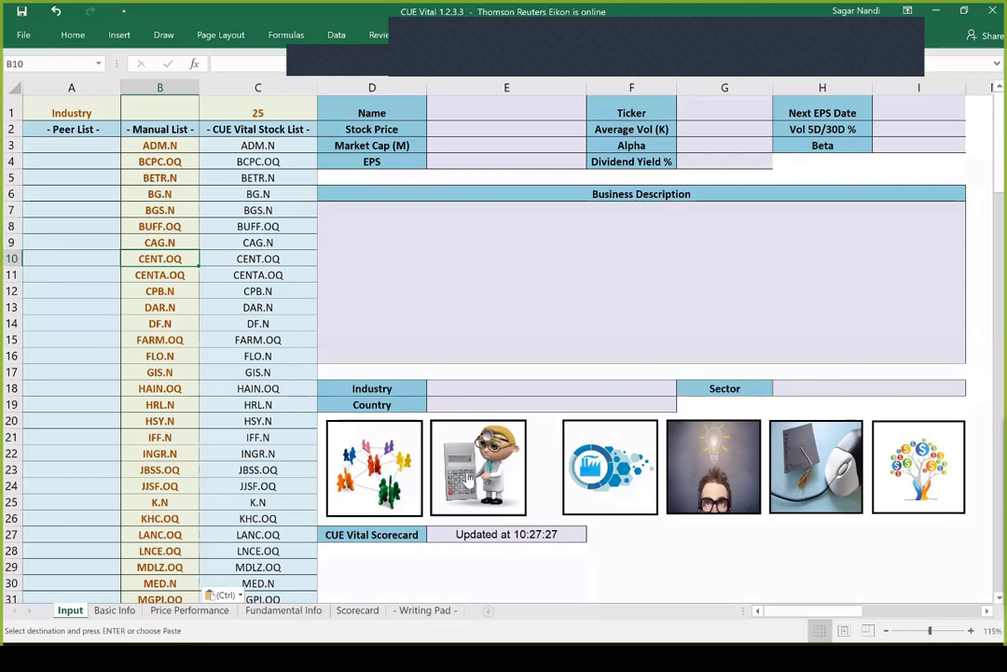
click(469, 477)
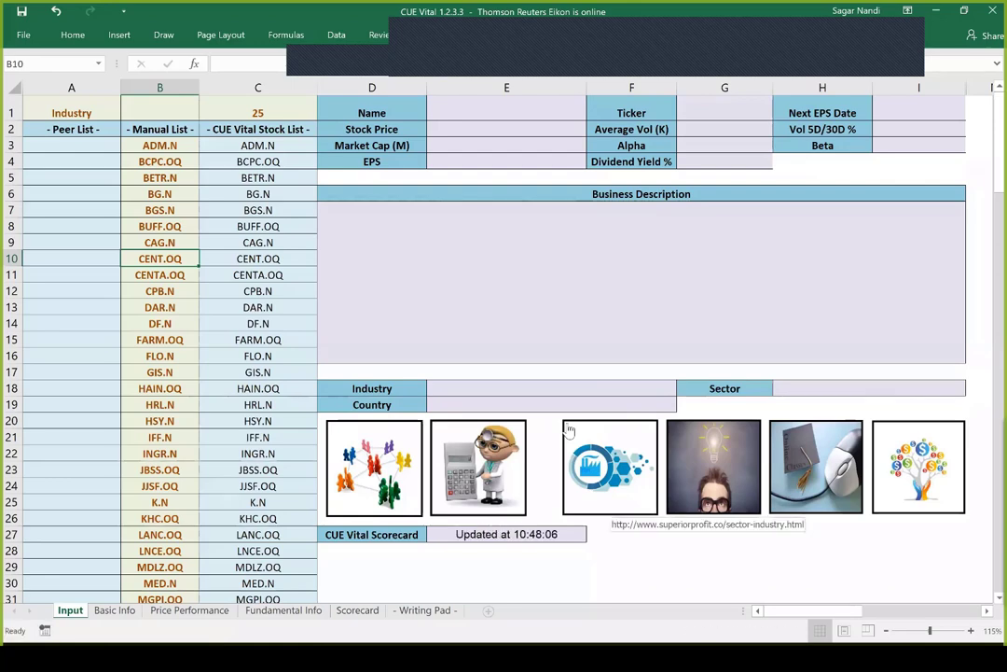
click(347, 614)
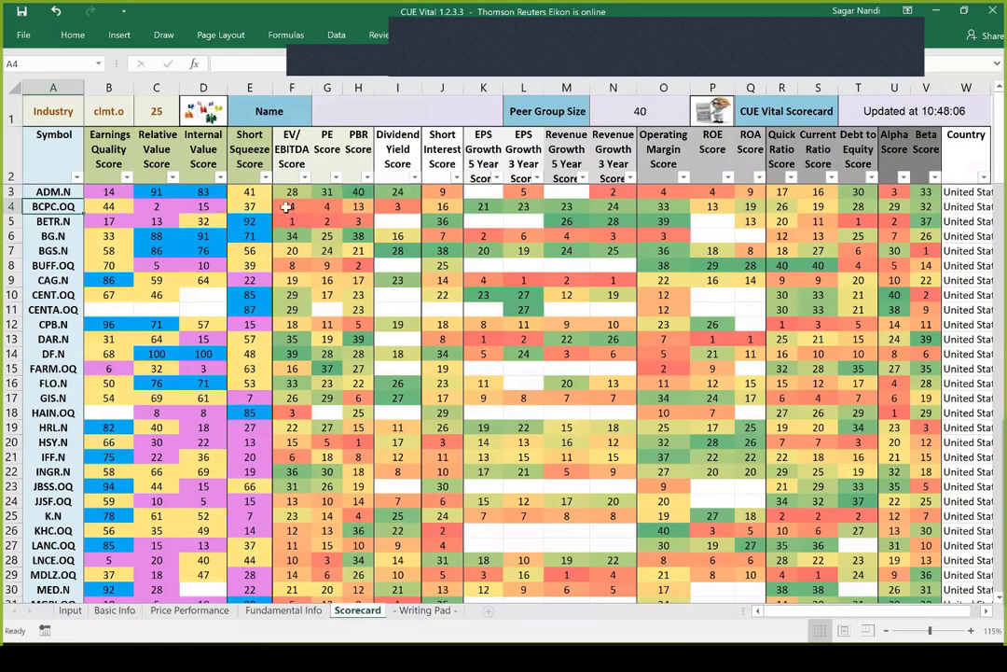
- Filter the Earnings Quality Score column to blue cells and highlight PPC.OQ's earnings quality, relative value and internal value scores
click(126, 177)
mouse_move(107, 265)
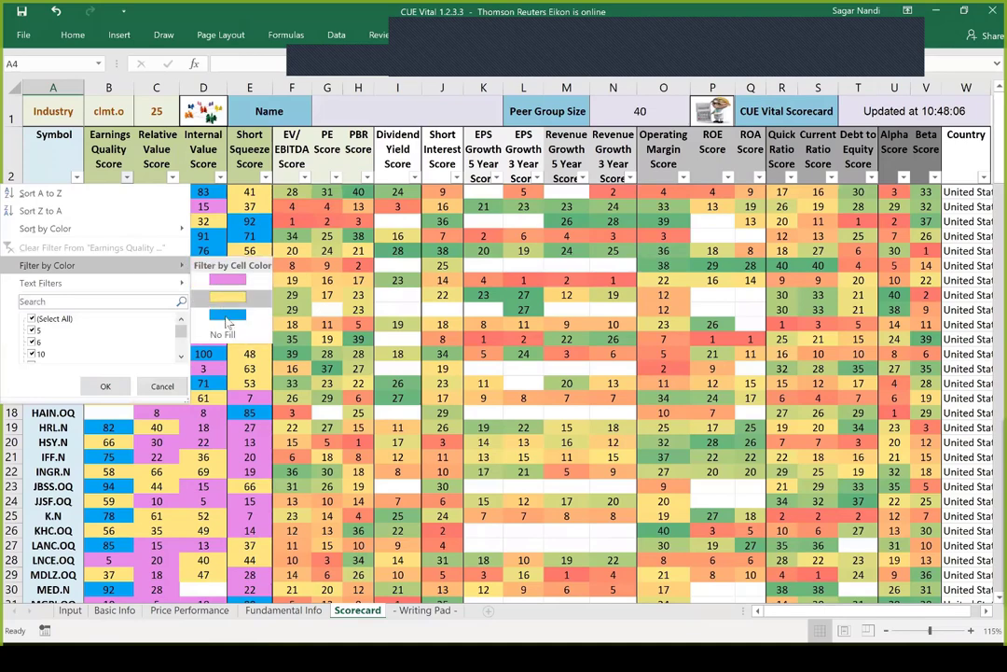
click(196, 277)
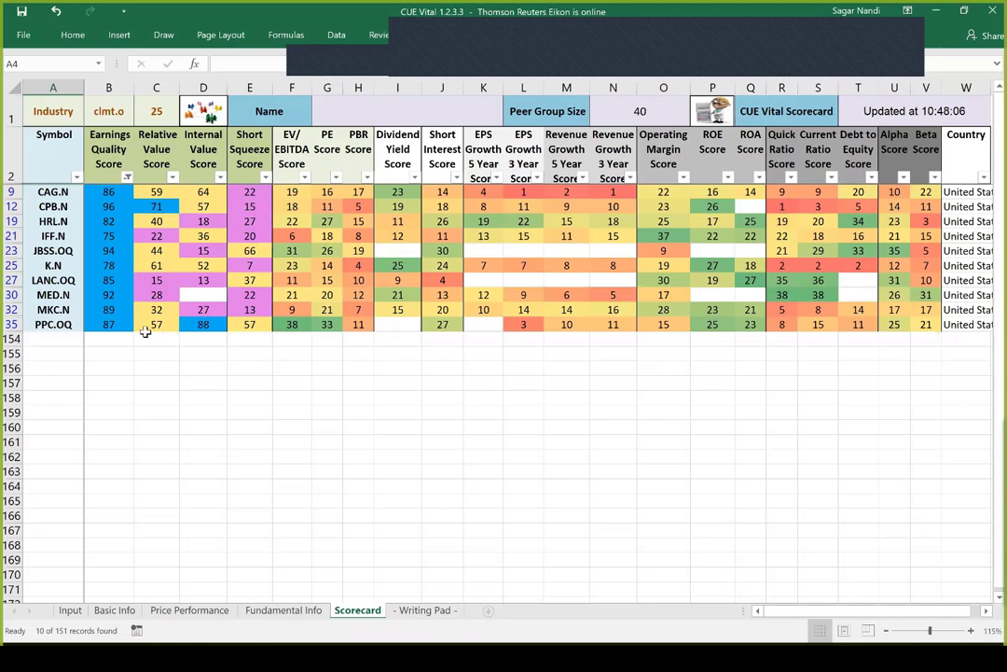
drag(93, 324, 202, 323)
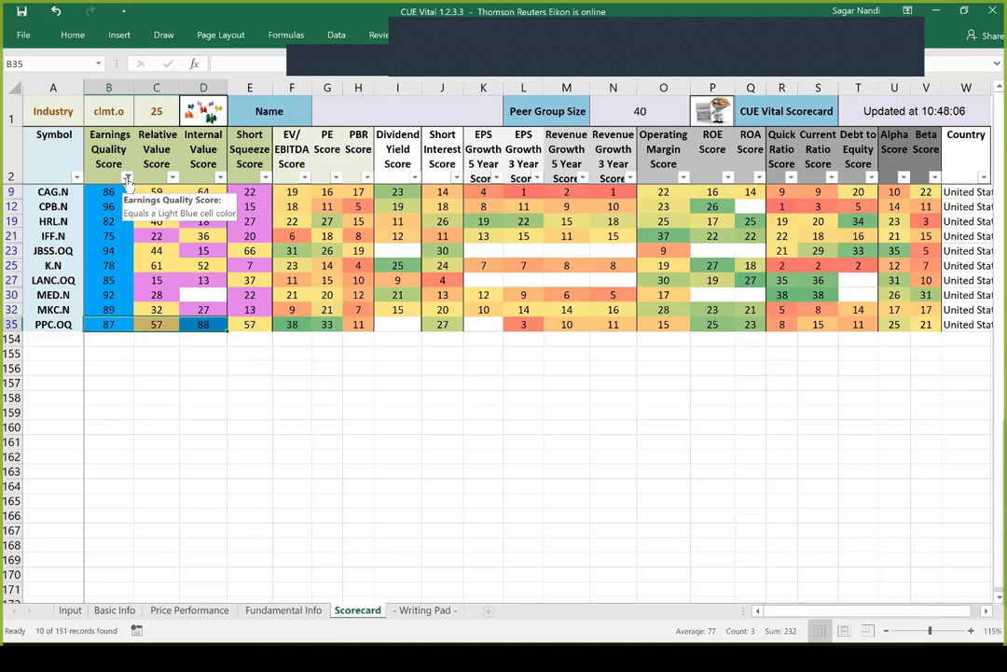
- Clear the Earnings Quality Score filter and filter the Relative Value Score column to blue cells
click(126, 178)
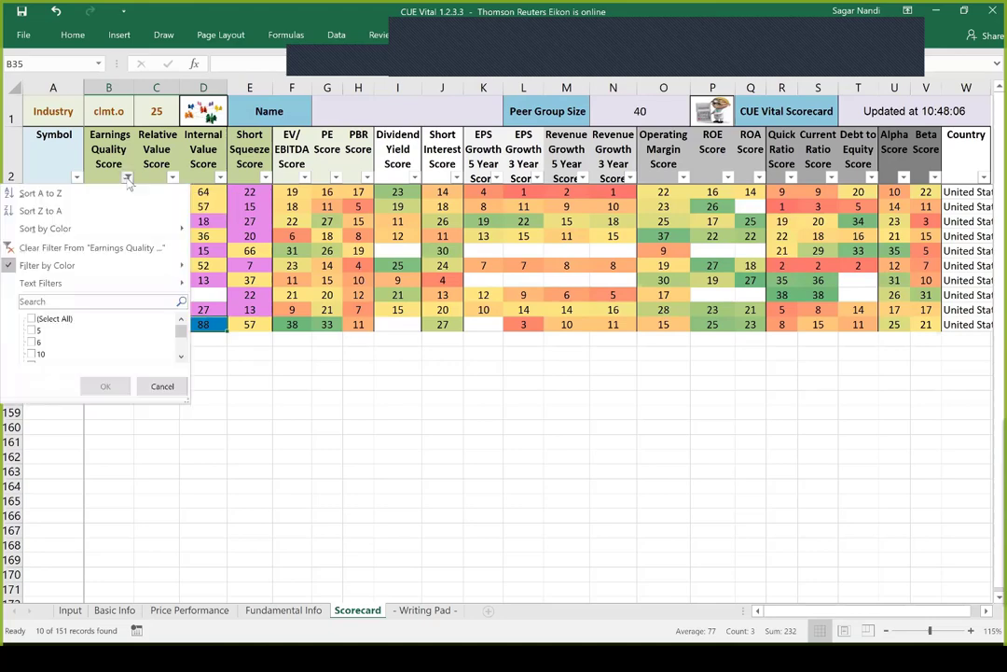
click(78, 248)
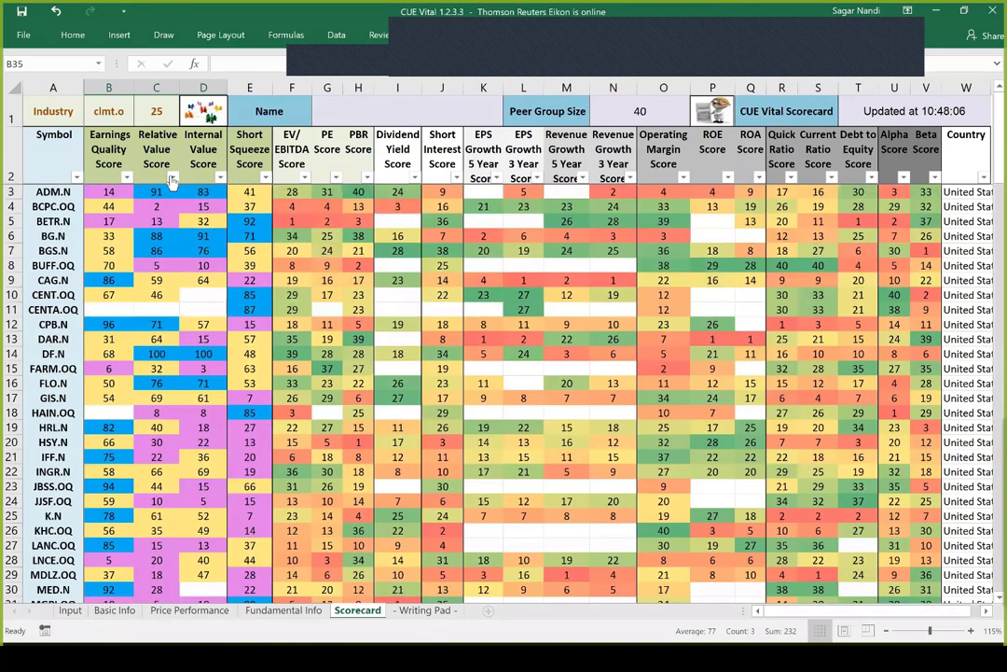
click(171, 179)
mouse_move(119, 279)
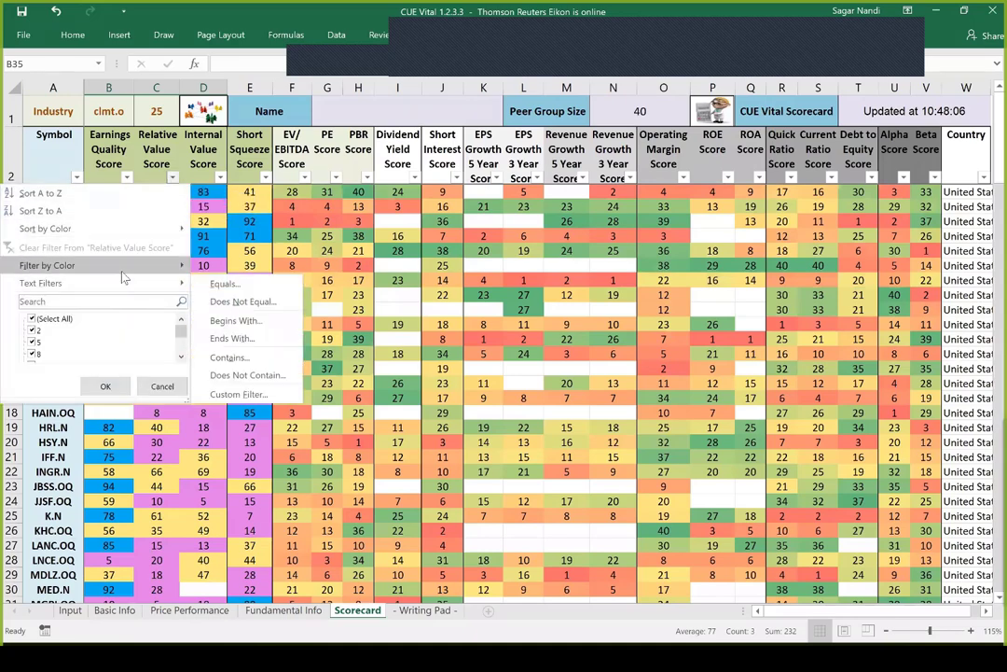
click(209, 281)
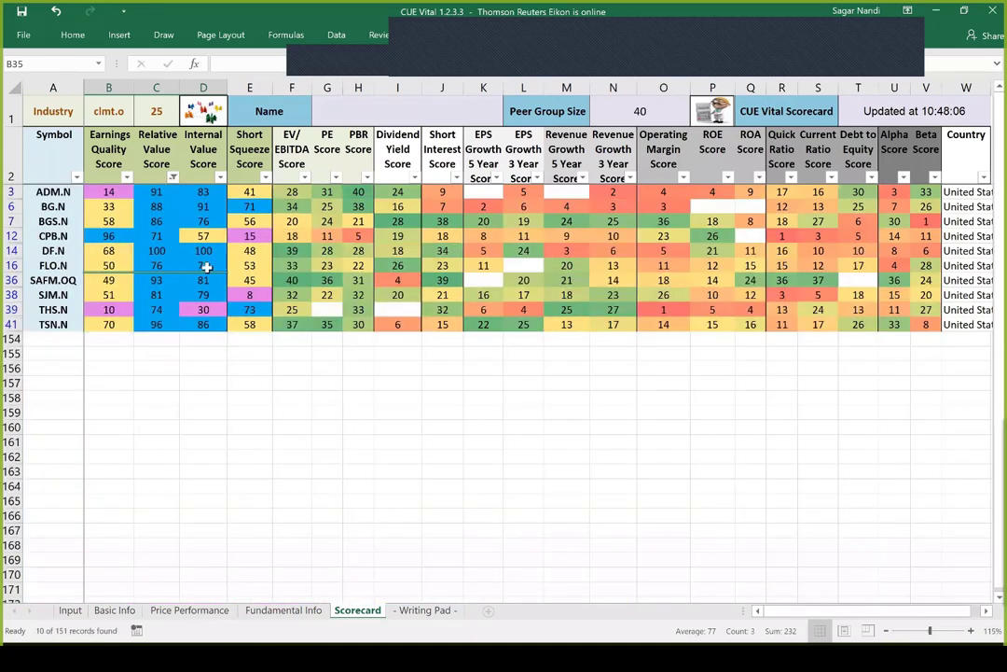
- Highlight DF.N's relative and internal value scores, its EPS and revenue growth scores, and its EV/EBITDA, PE and PBR scores in turn
click(53, 250)
click(157, 252)
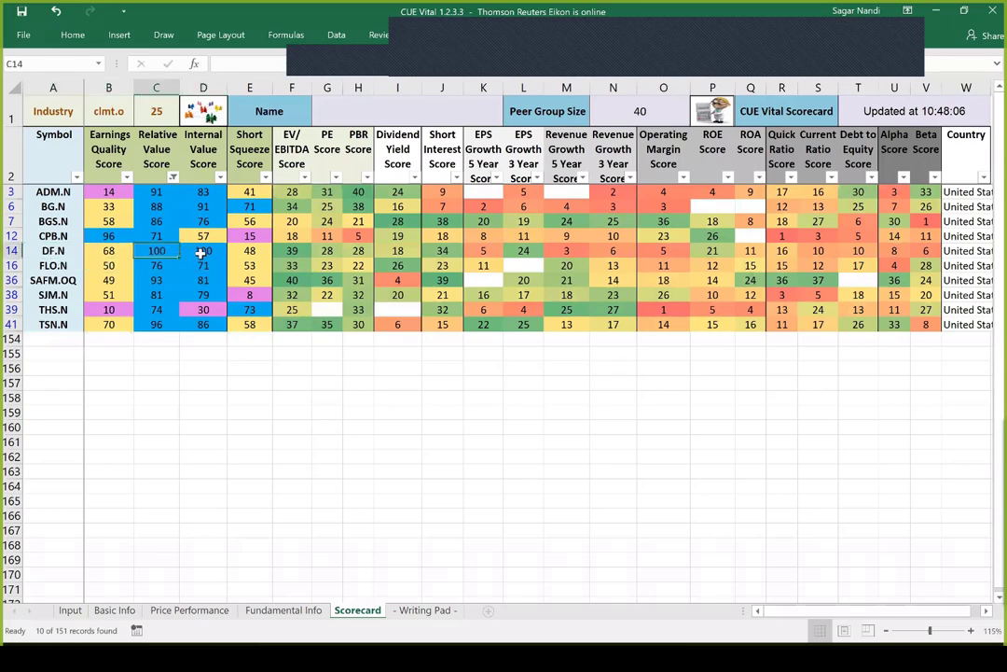
shift+click(201, 253)
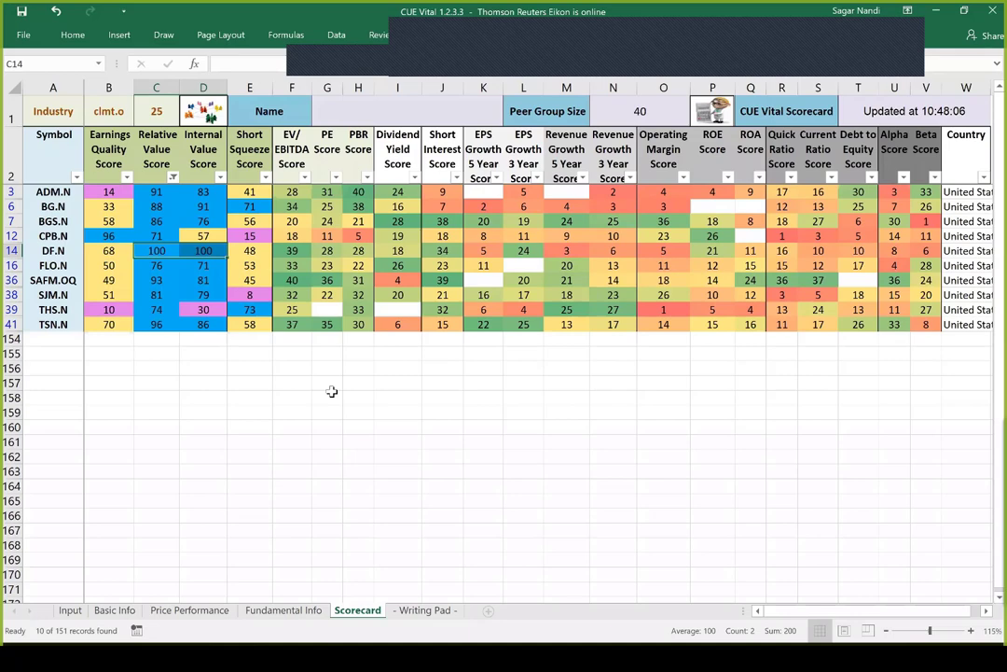
click(484, 251)
drag(479, 252, 610, 253)
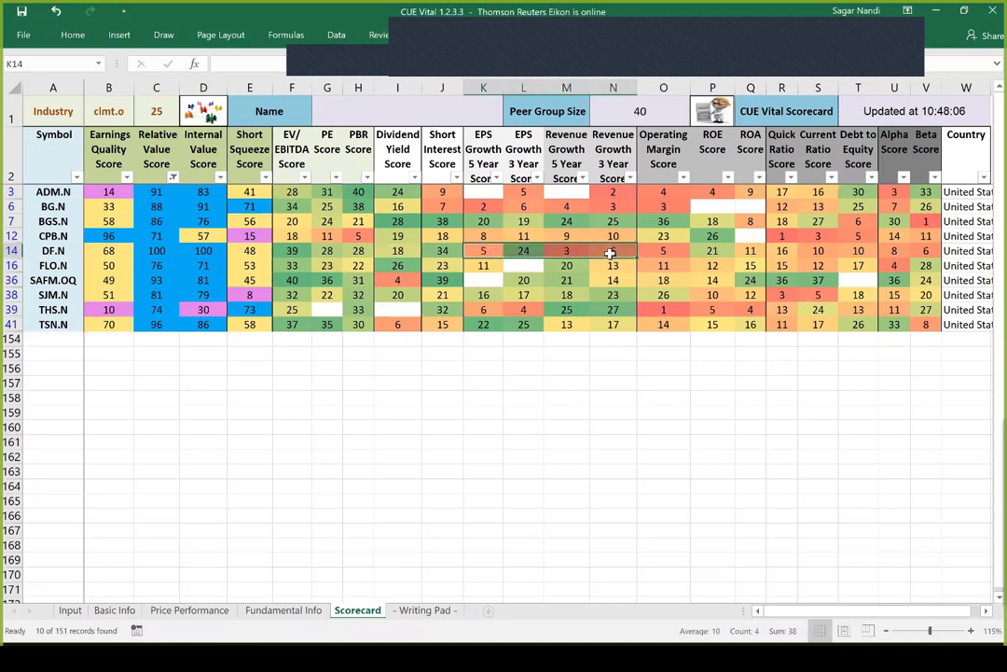
click(294, 253)
drag(294, 253, 358, 252)
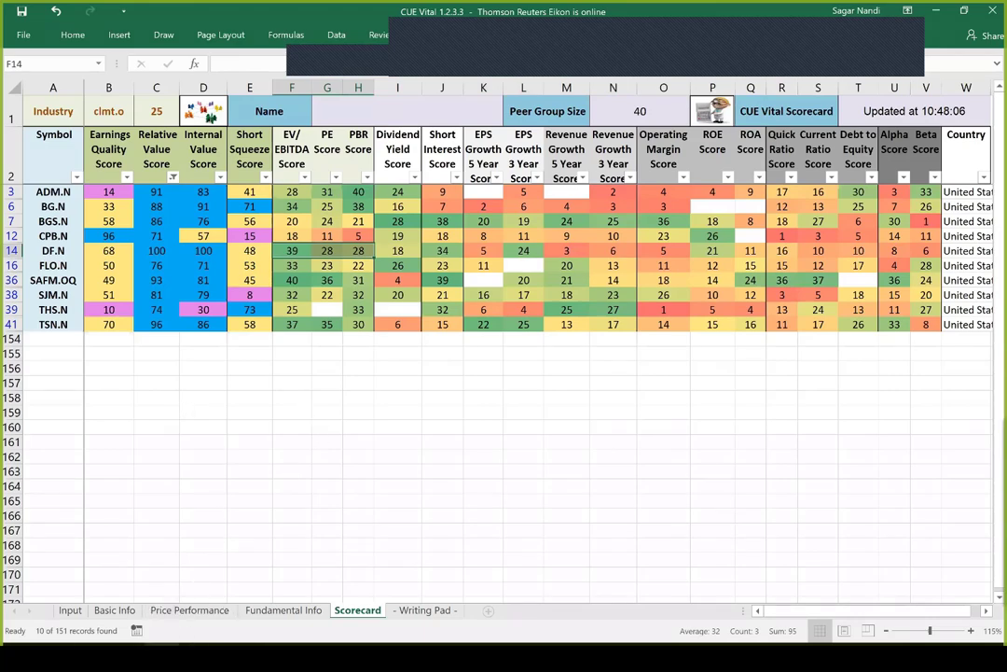
- Switch to the DF charts in TradeStation and point arrows at the latest July weekly candles and the July weekly volume spike
key(alt+Tab)
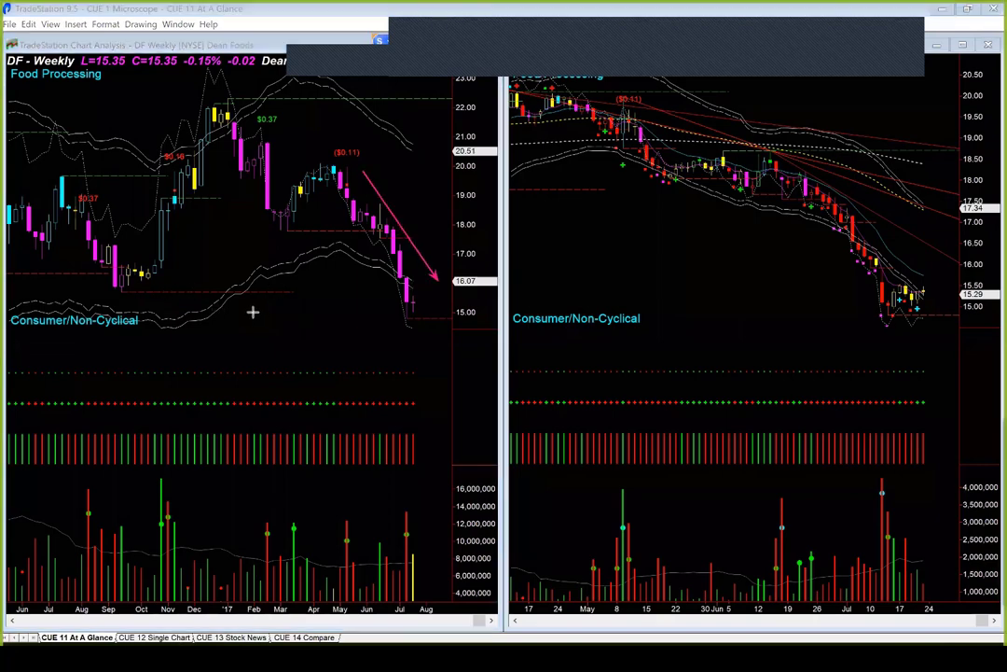
drag(363, 356, 399, 319)
drag(348, 335, 404, 317)
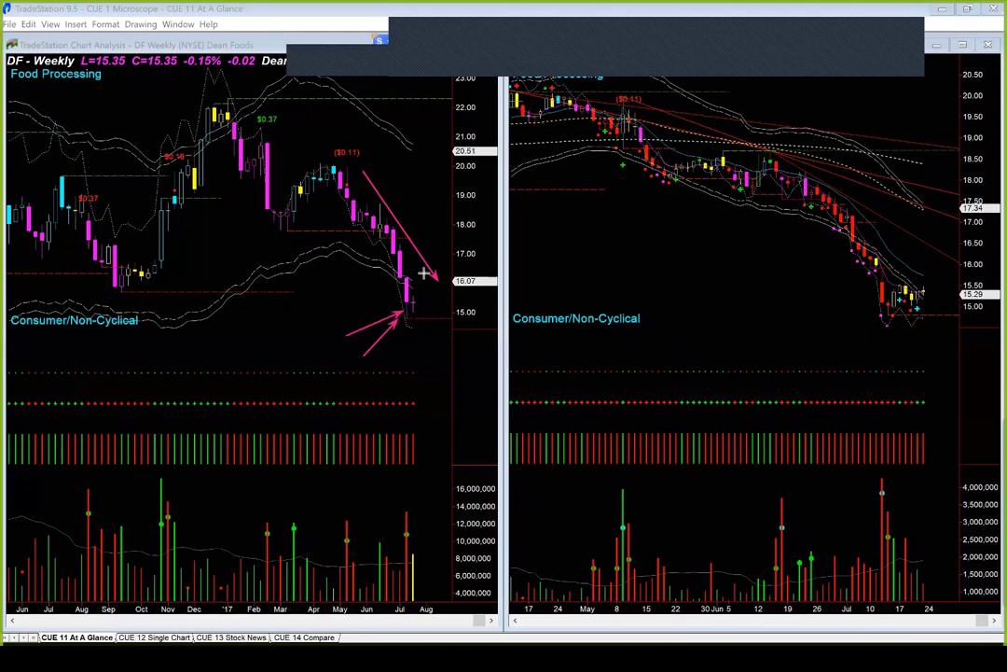
drag(375, 273, 395, 293)
drag(387, 485, 402, 515)
- On the DF weekly chart, mark the dashed support level just below 16 with a horizontal arrow and sketch a dip-and-rebound path around it
drag(446, 293, 419, 301)
drag(280, 291, 375, 292)
drag(436, 292, 463, 292)
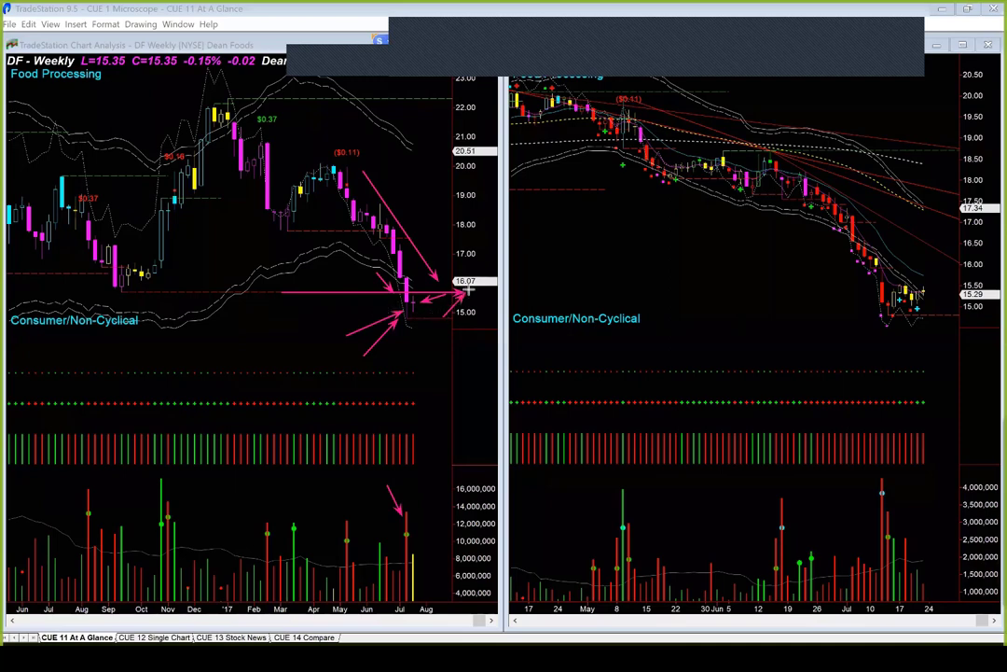
mouse_move(354, 280)
mouse_down()
mouse_move(403, 299)
mouse_move(424, 349)
mouse_move(487, 280)
mouse_up()
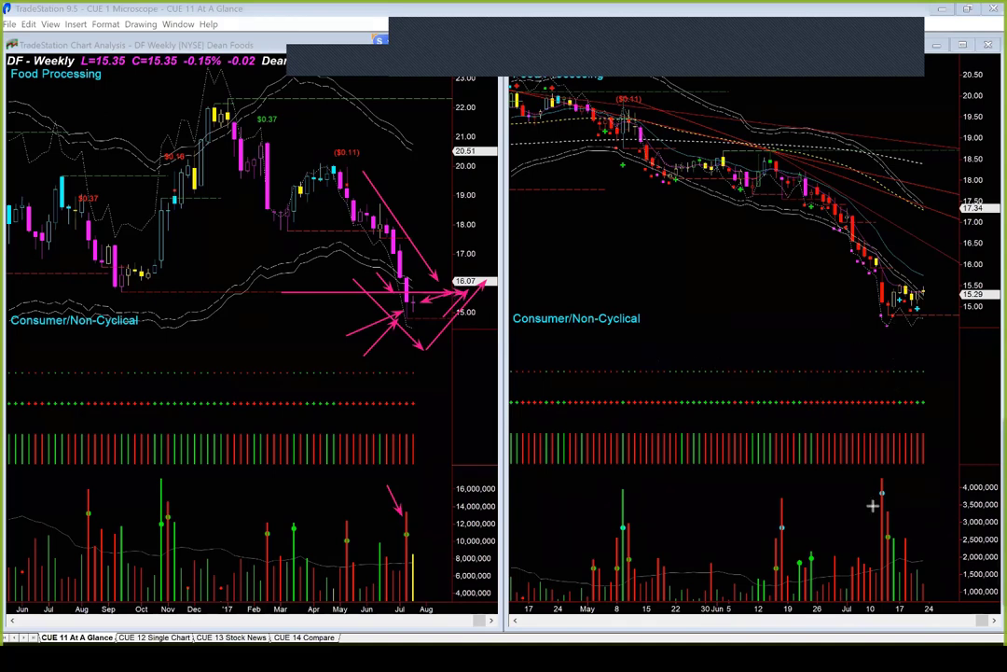
- On the DF daily chart, point arrows at the mid-July volume bars and draw a horizontal arrow along the recent lows just below 15
drag(872, 505, 821, 403)
drag(886, 509, 915, 475)
drag(923, 524, 929, 509)
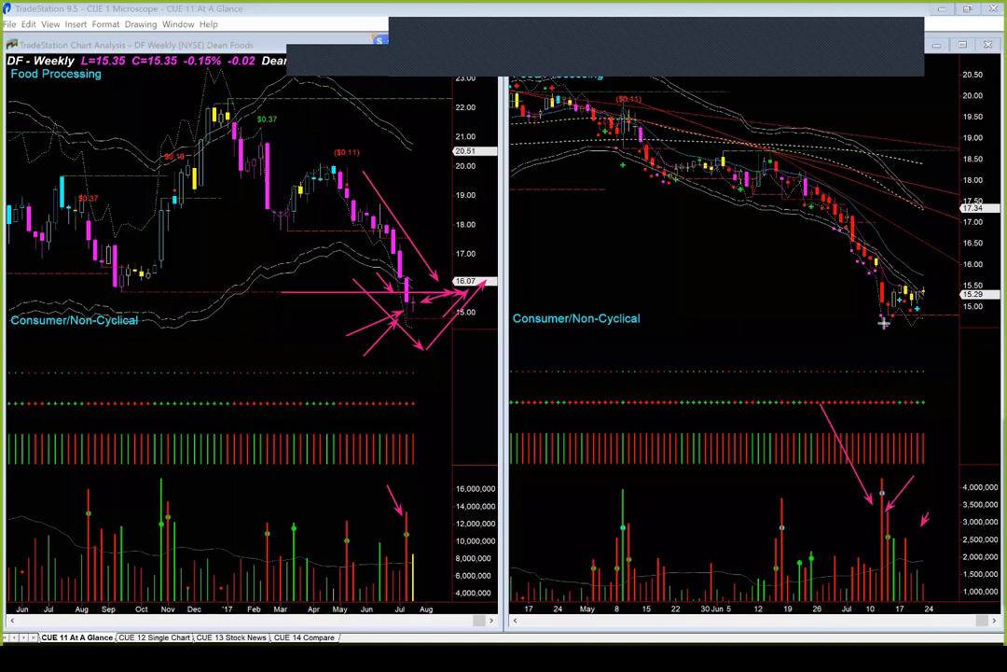
drag(872, 314, 933, 314)
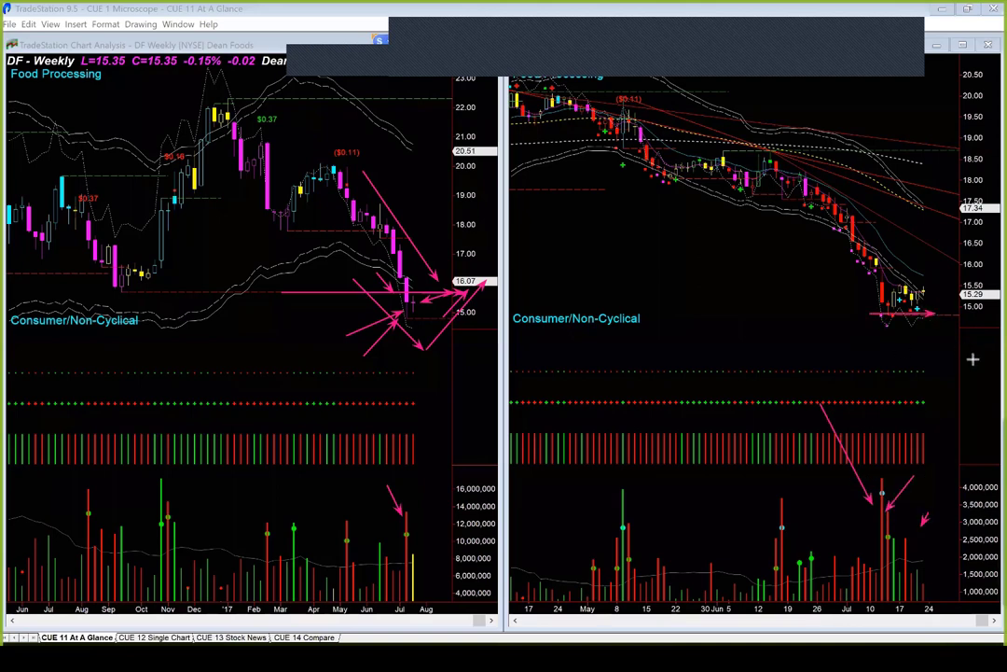